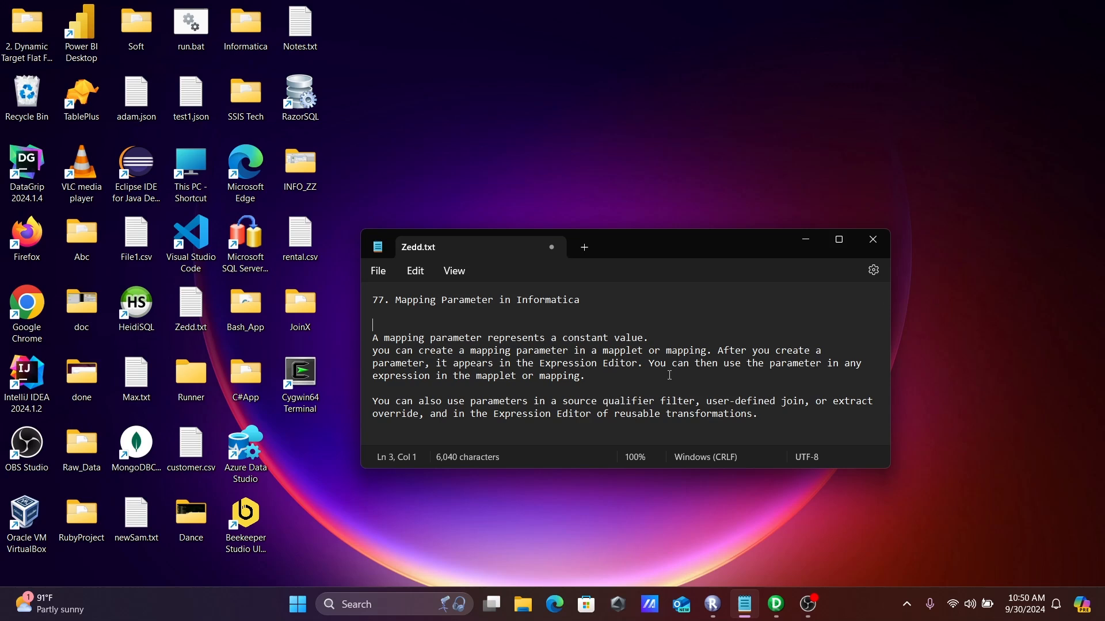
Switch to PowerCenter Designer, maximize it and create a new mapping named m_mapping_para
click(806, 240)
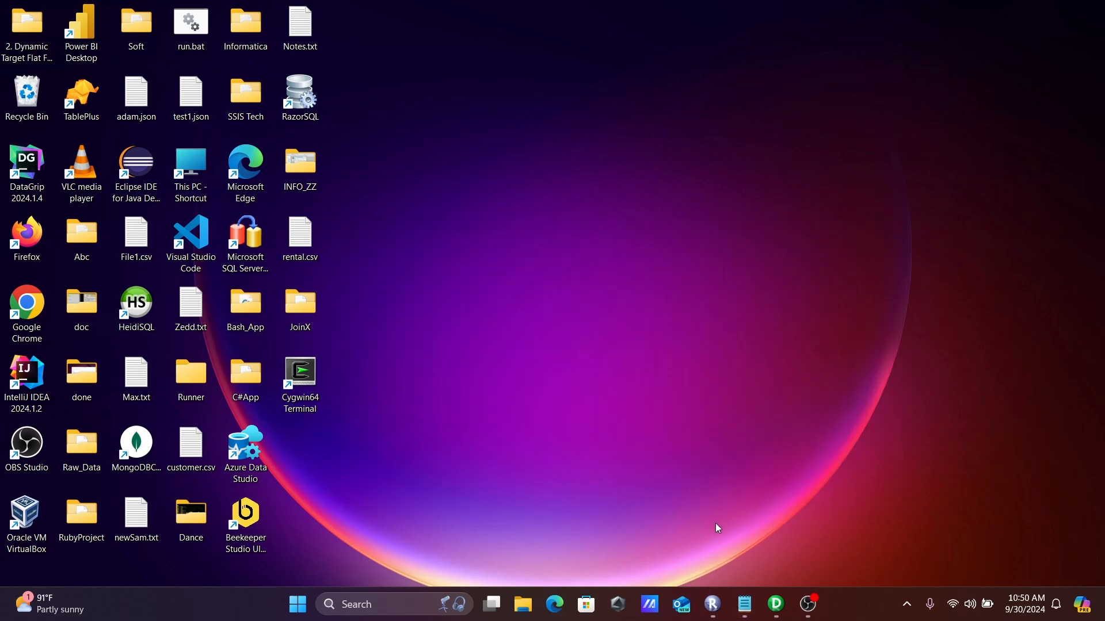
click(776, 605)
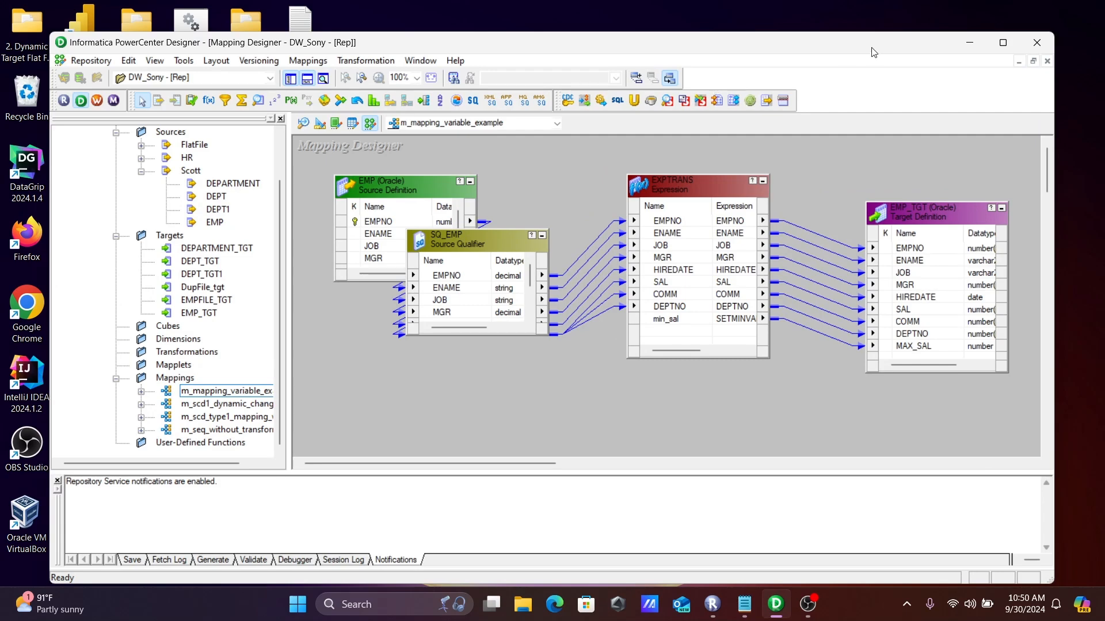
click(1001, 42)
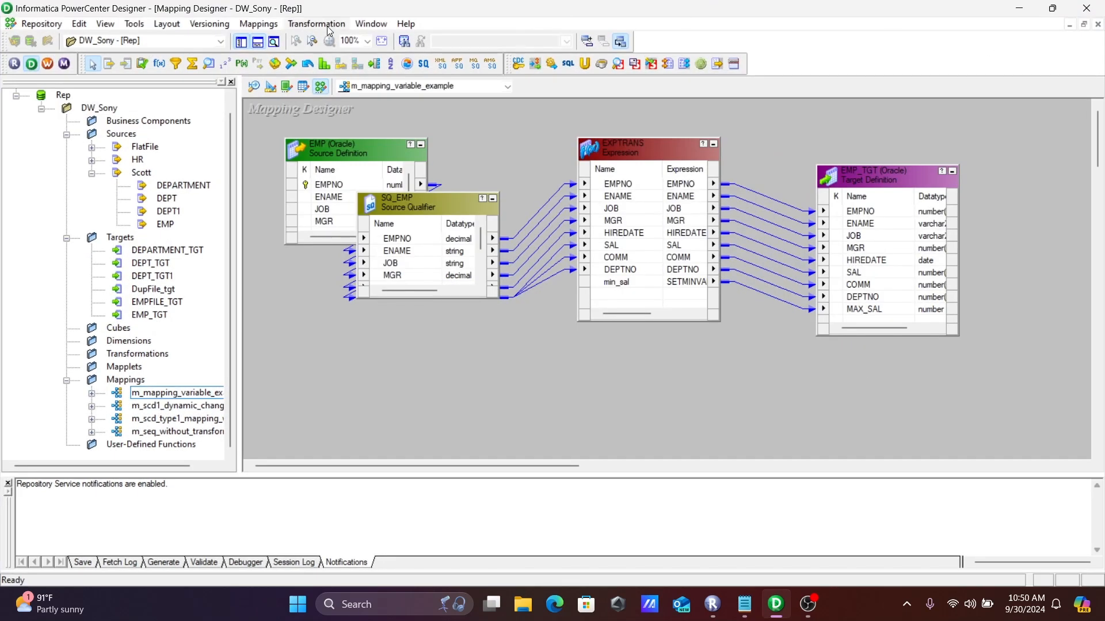
click(259, 23)
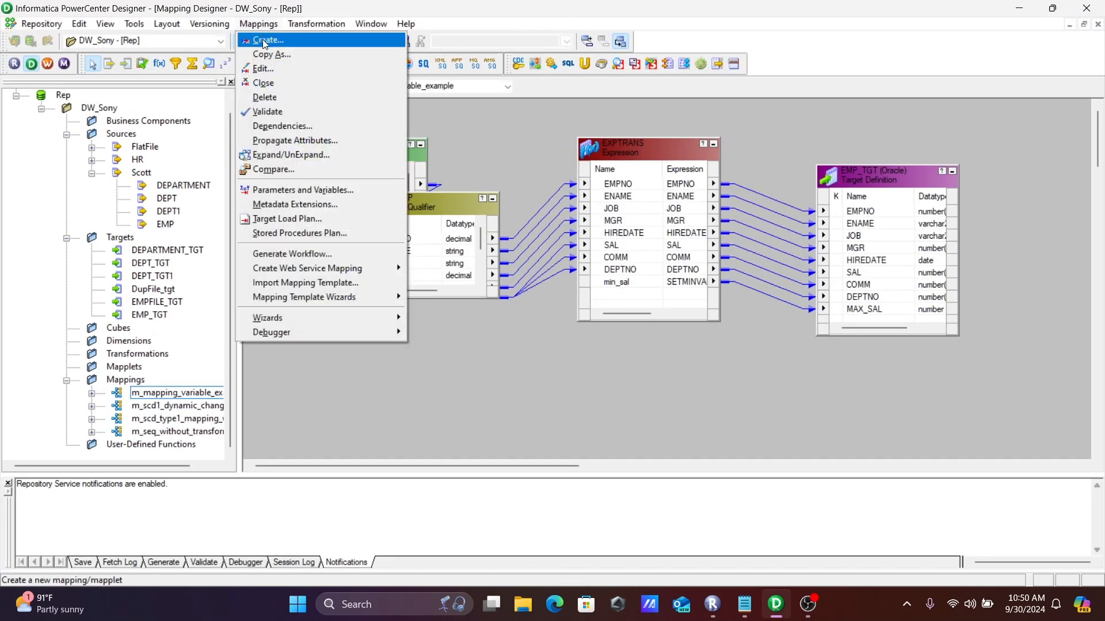
click(265, 40)
text(m_)
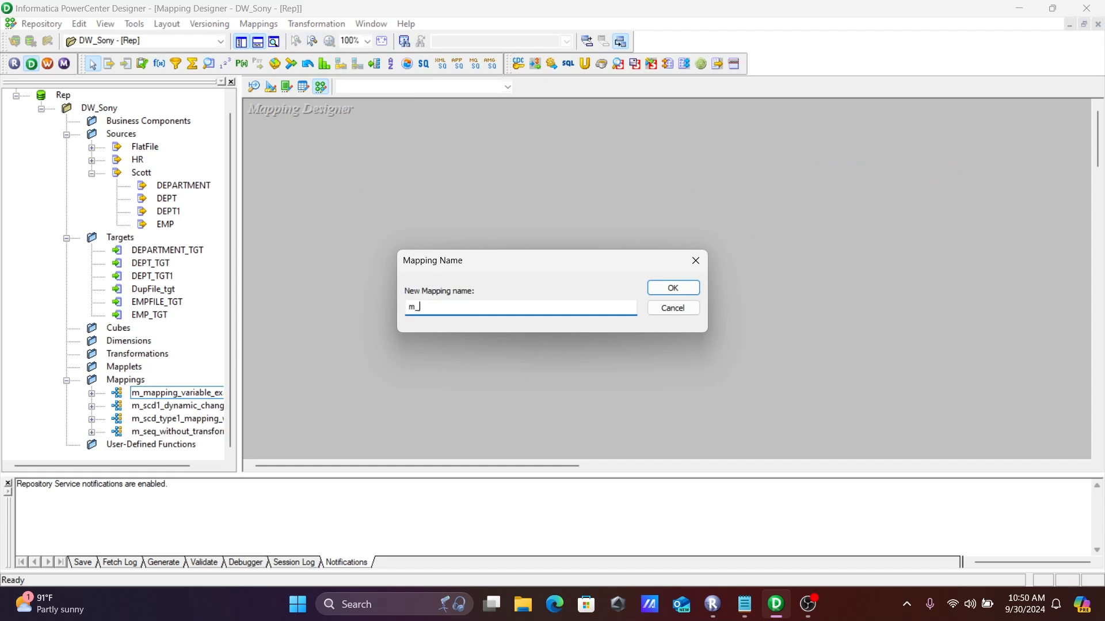
text(mapping_para)
key(Return)
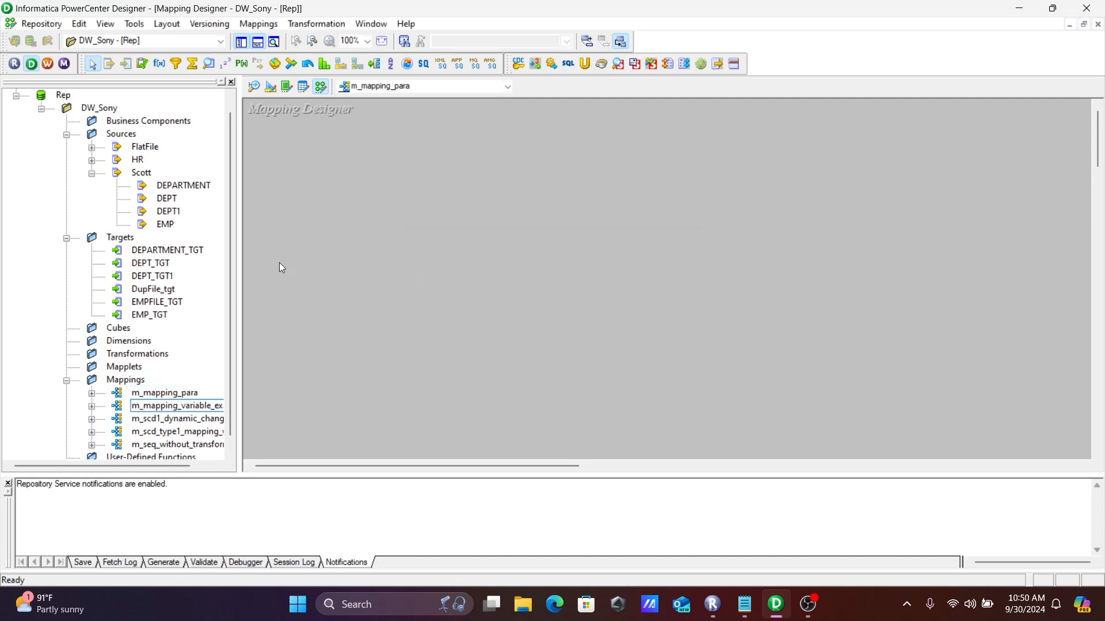
Place the EMP source and EMP_TGT target in the mapping, link all SQ_EMP ports to the target and save
drag(165, 224, 338, 149)
drag(157, 315, 633, 242)
click(457, 242)
right_click(458, 242)
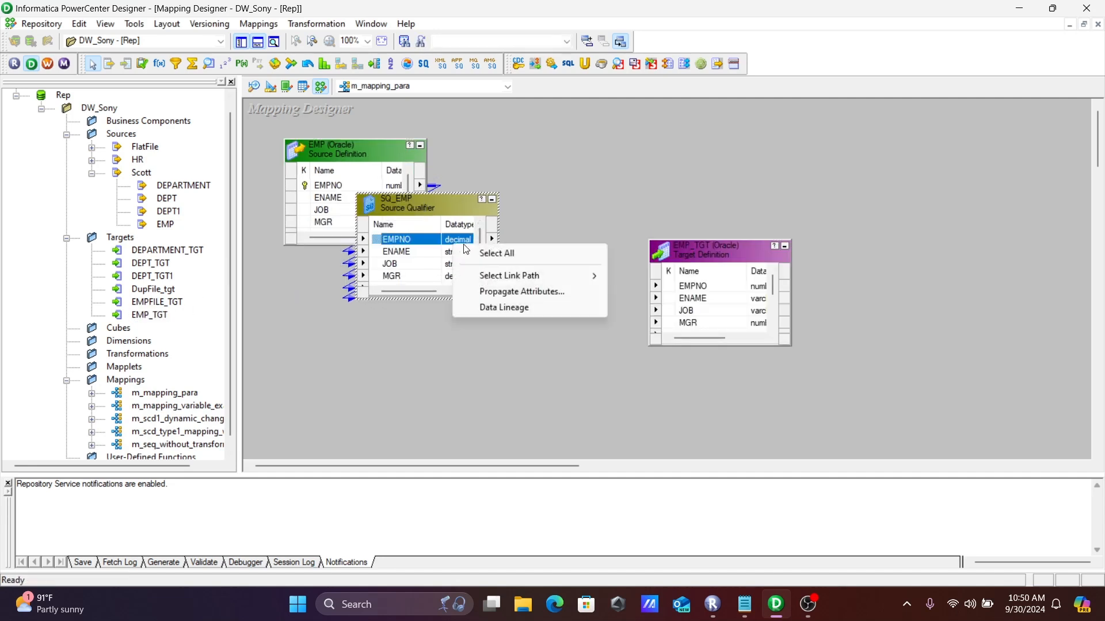
click(490, 251)
drag(384, 239, 699, 291)
key(ctrl+s)
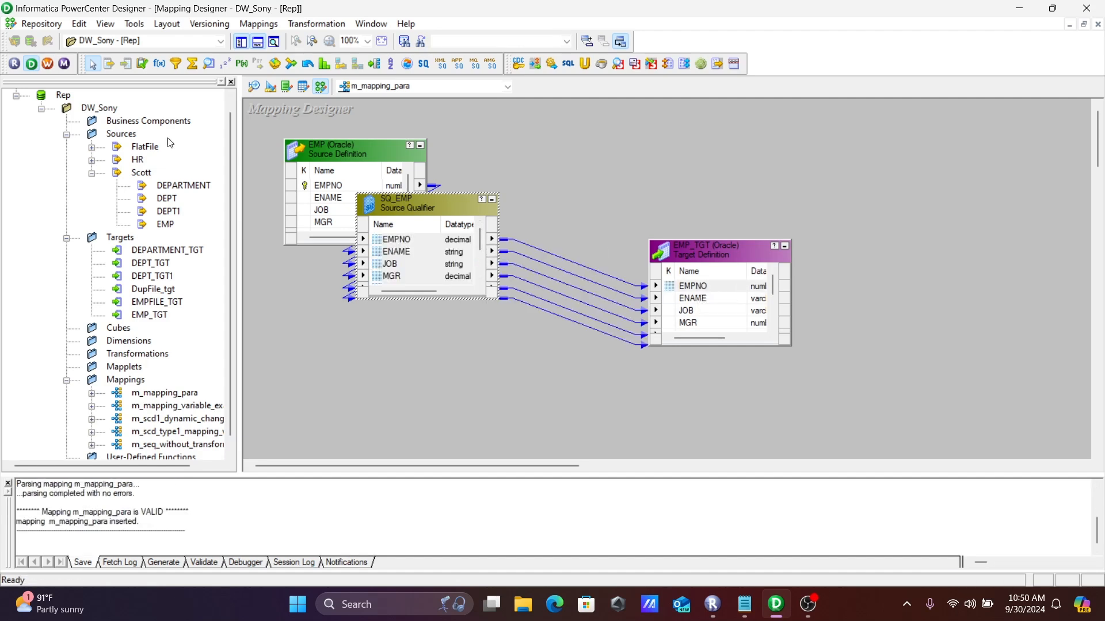
Switch to Workflow Manager, add a session for the m_mapping_para mapping to wf_dw_sony and link it from Start
click(49, 64)
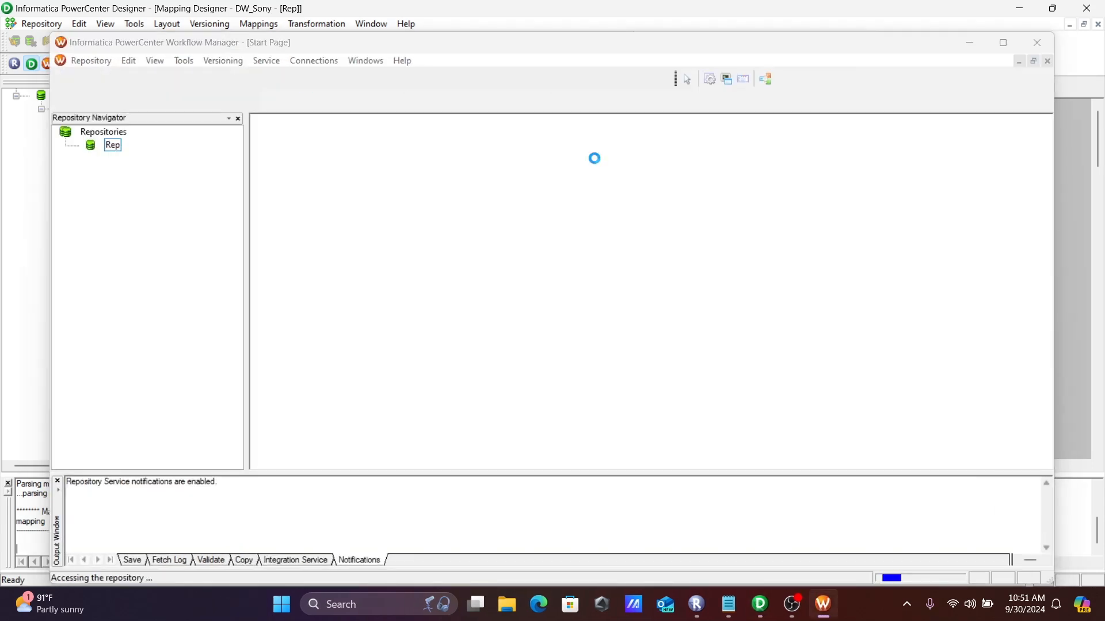
click(682, 247)
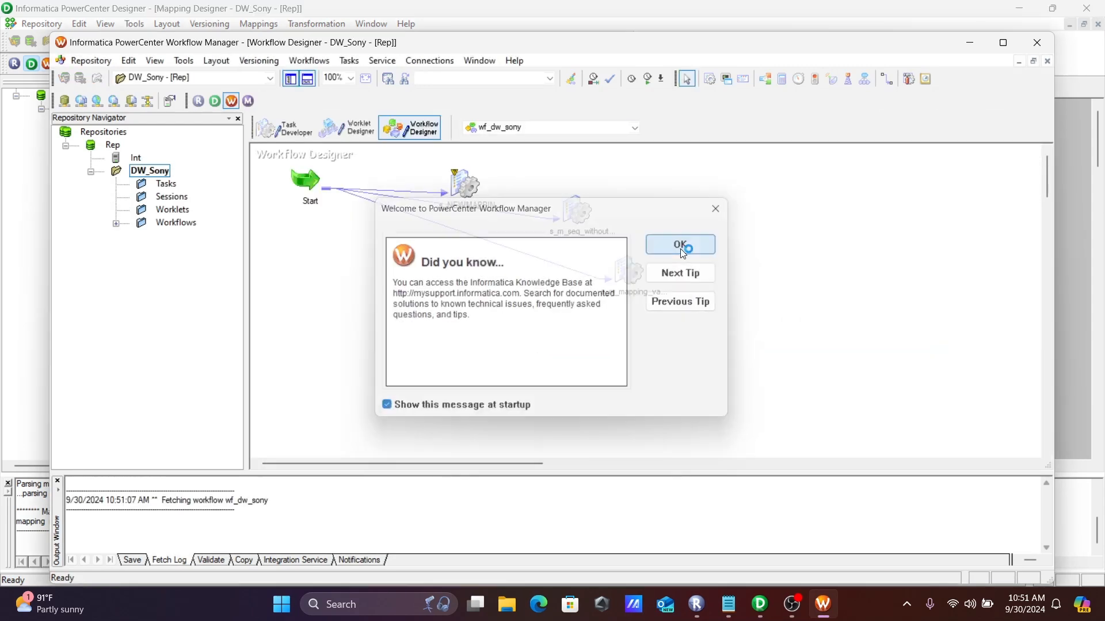
click(421, 315)
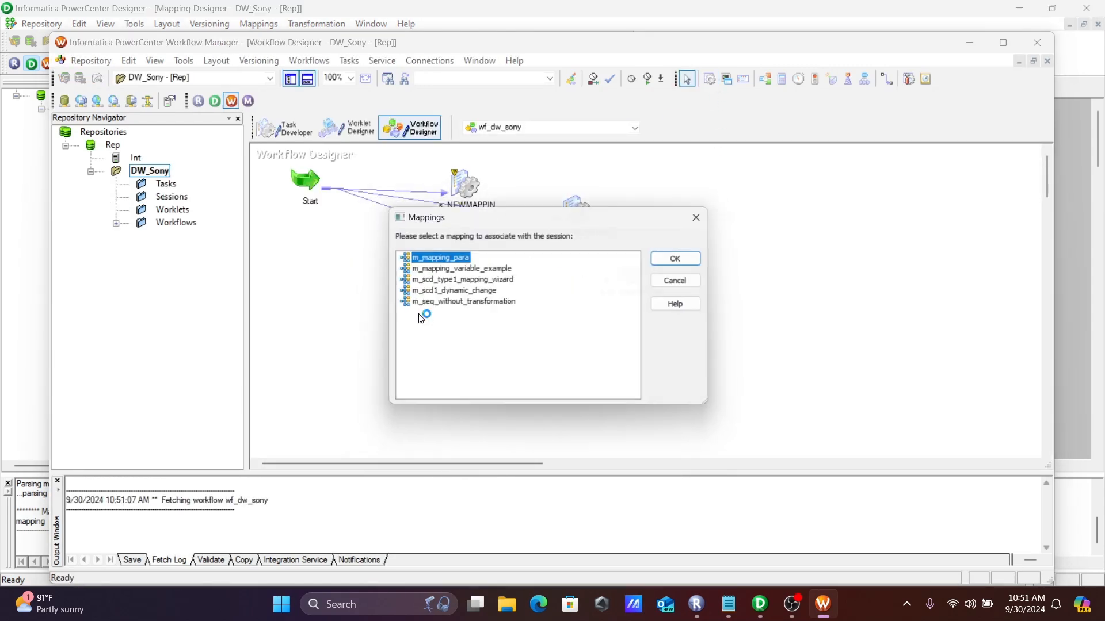
click(686, 259)
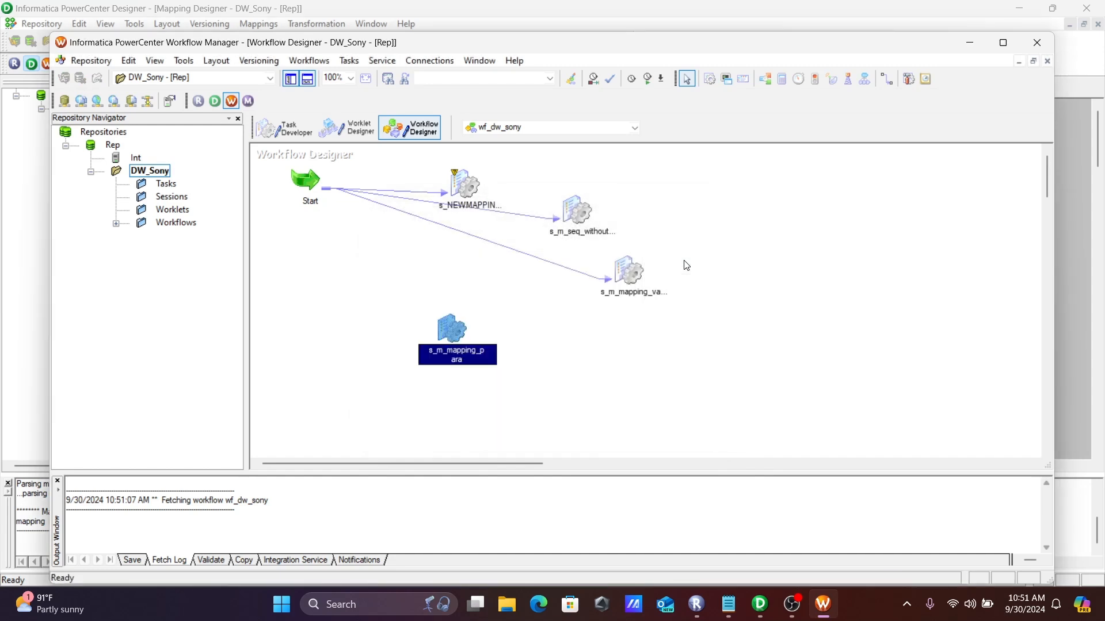
click(885, 80)
drag(310, 205, 452, 331)
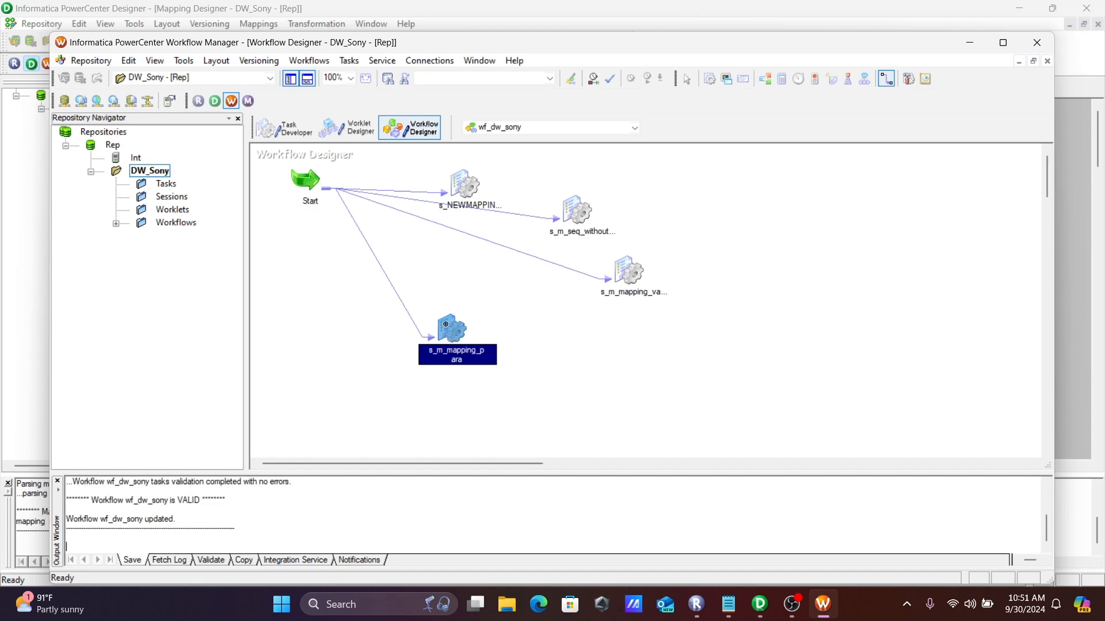
Switch to Designer and add an entry named $$DEPT_NO to the mapping's parameters and variables
click(760, 611)
click(258, 23)
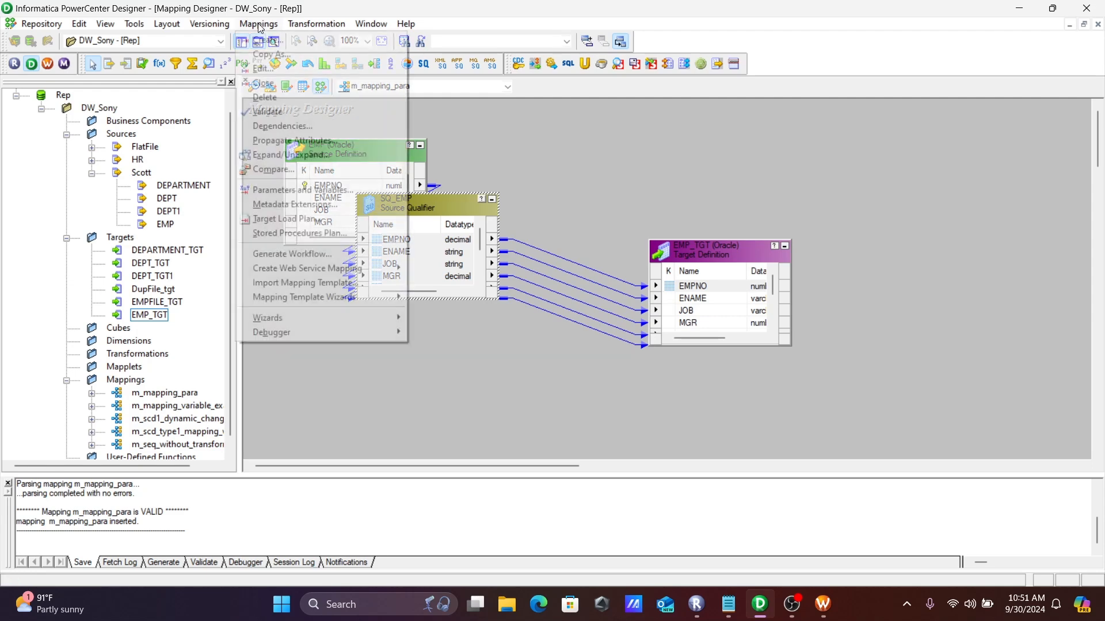
click(297, 196)
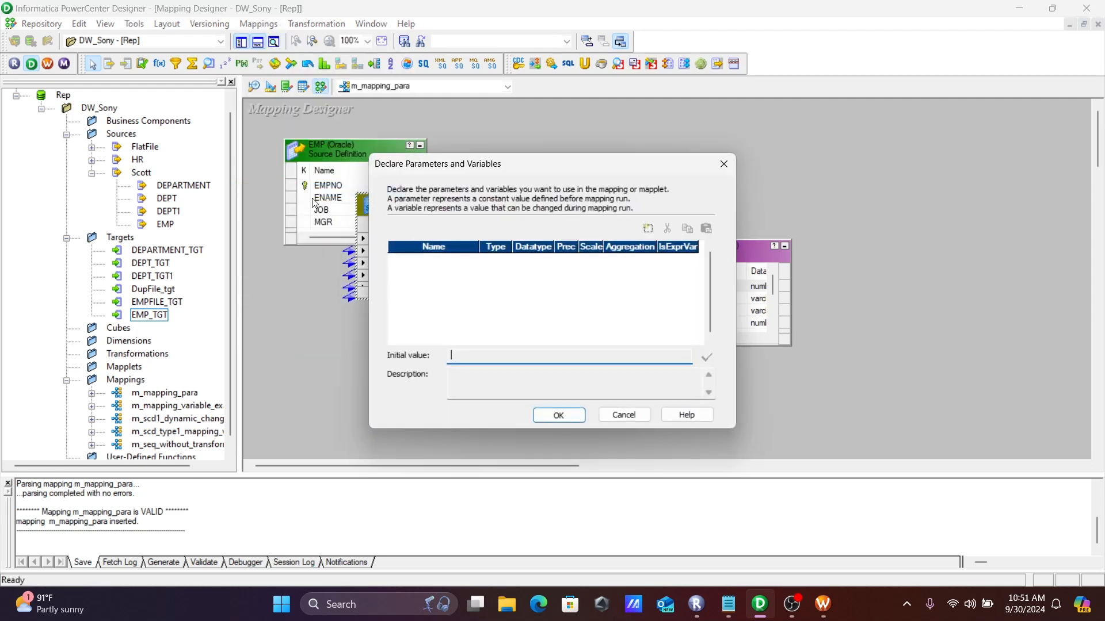
click(648, 228)
click(458, 260)
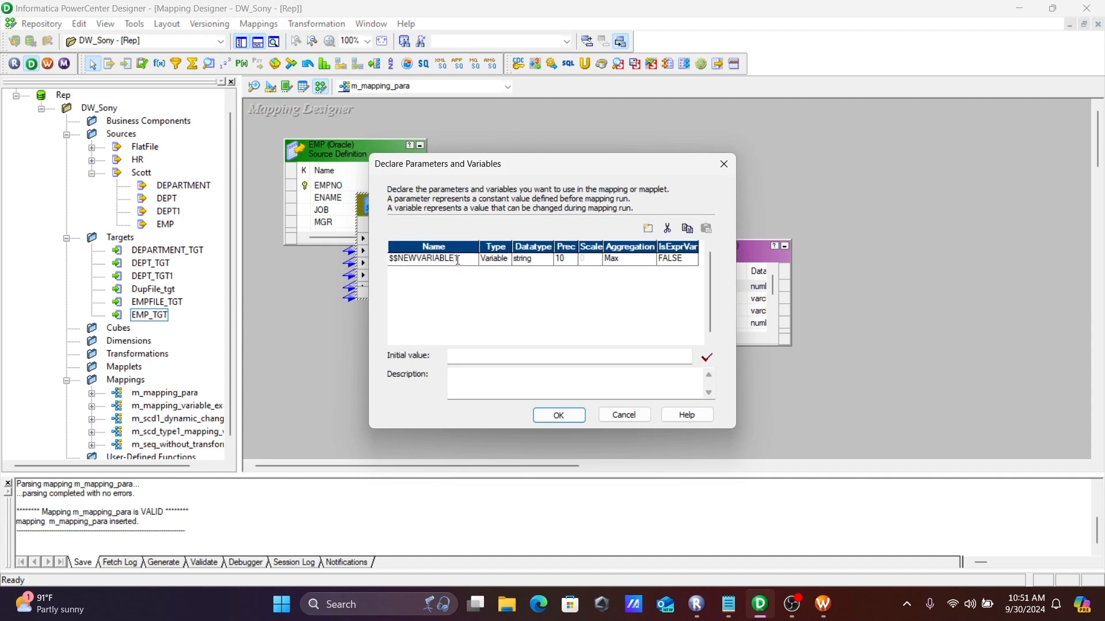
key(BackSpace)
key(BackSpace)
key(BackSpace)
key(BackSpace)
key(BackSpace)
key(BackSpace)
key(BackSpace)
key(BackSpace)
key(BackSpace)
key(BackSpace)
key(BackSpace)
key(BackSpace)
text(DEPT_NO)
Set the $$DEPT_NO entry's type to Parameter and its datatype to integer, and accept the declaration
click(509, 262)
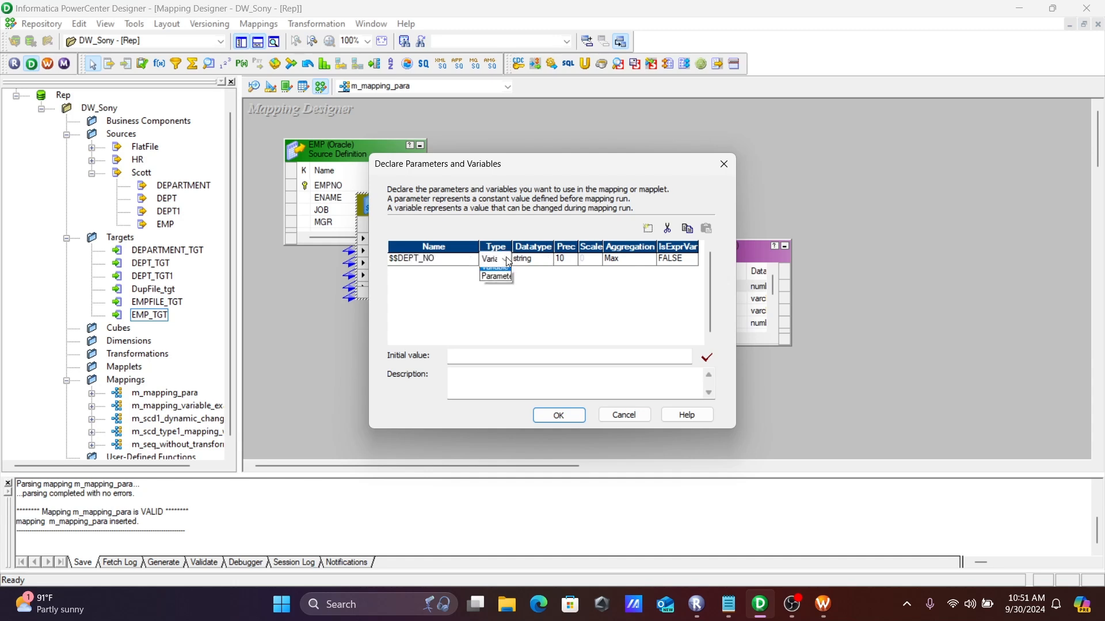
click(497, 283)
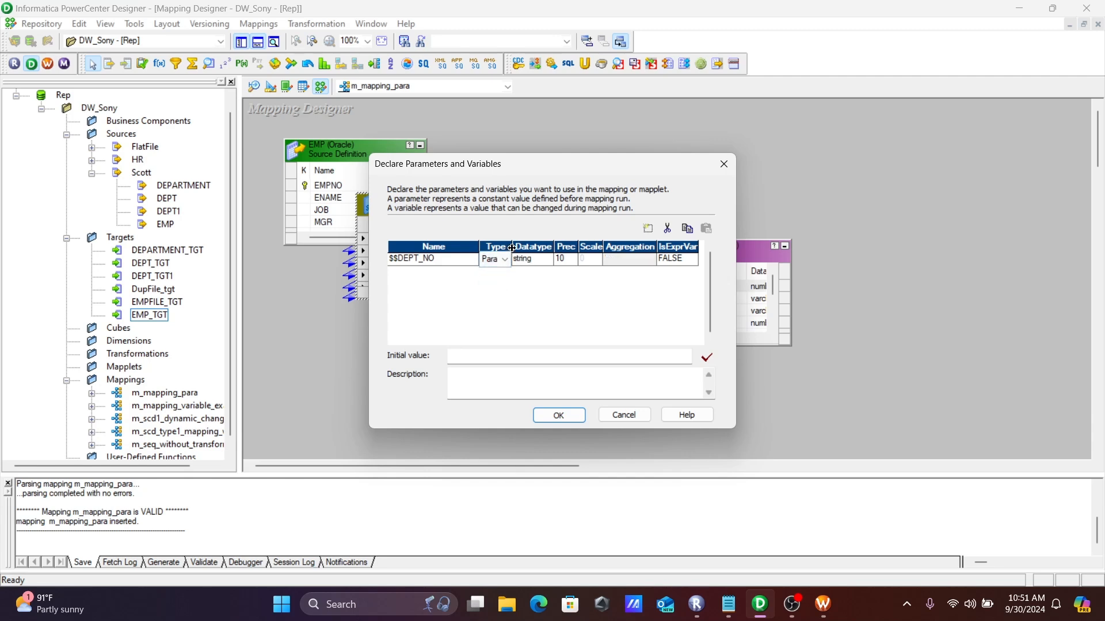
drag(512, 246, 528, 248)
click(563, 261)
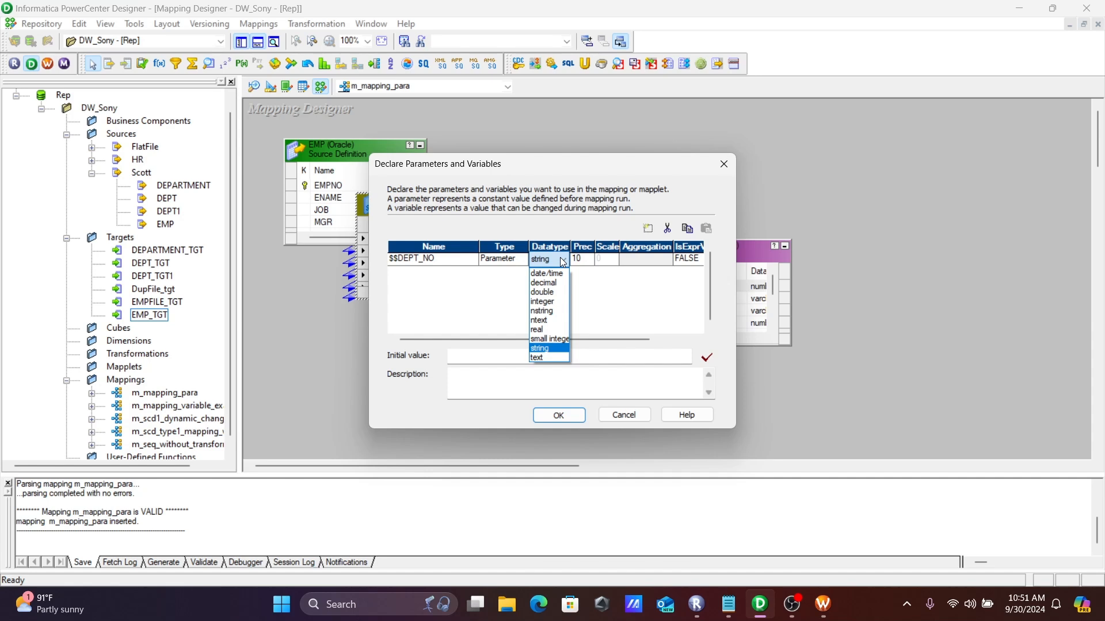
click(544, 301)
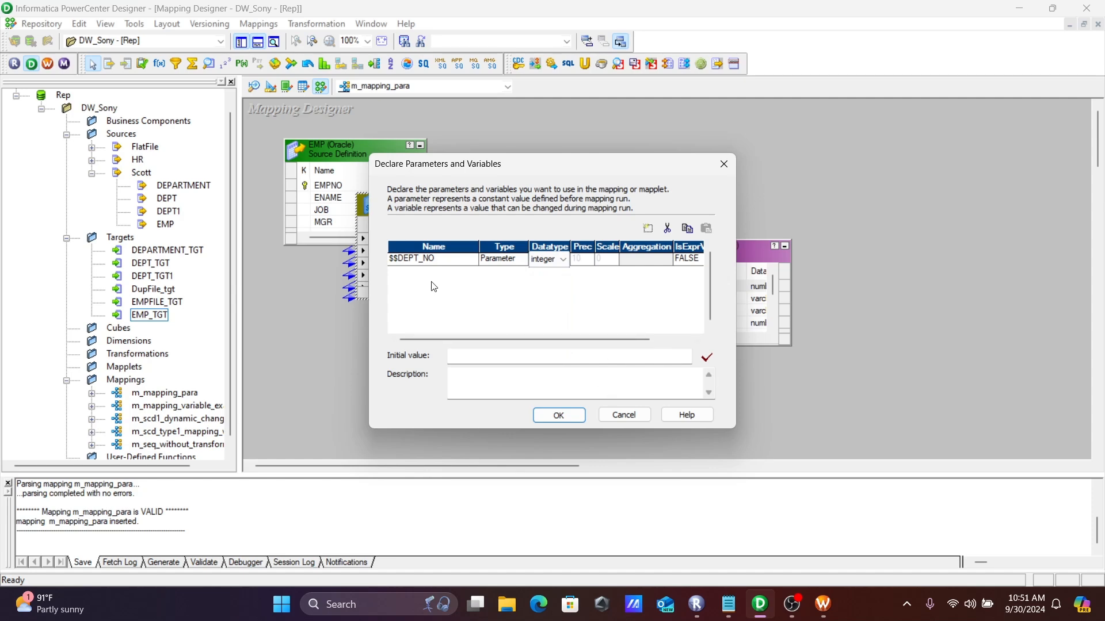
click(555, 416)
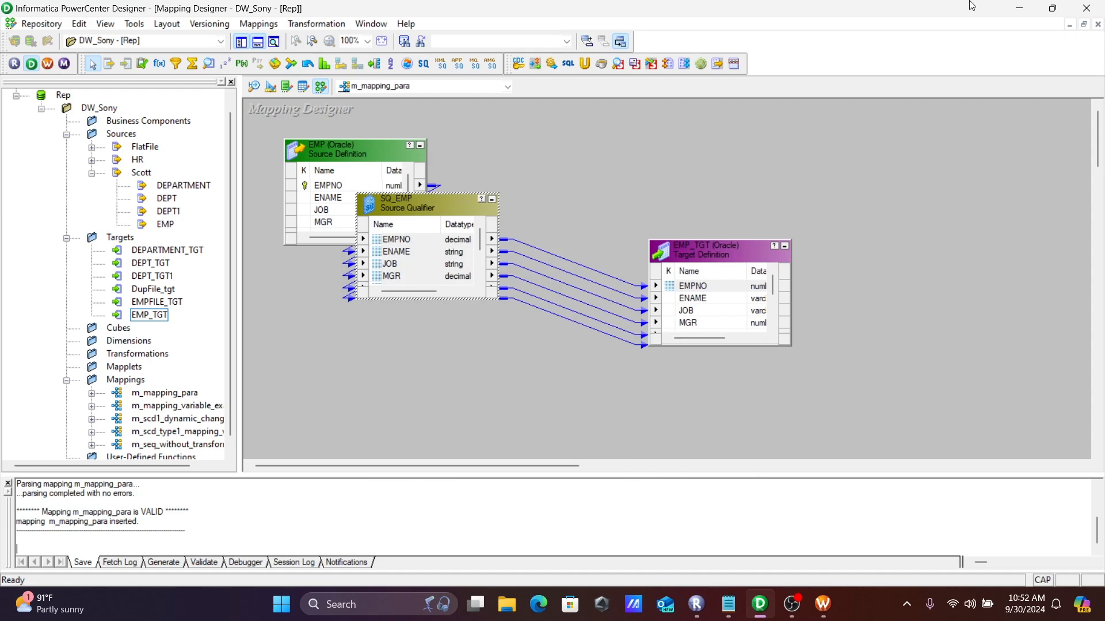
Create a text document named abc.txt on the desktop and open it in Notepad
click(1014, 7)
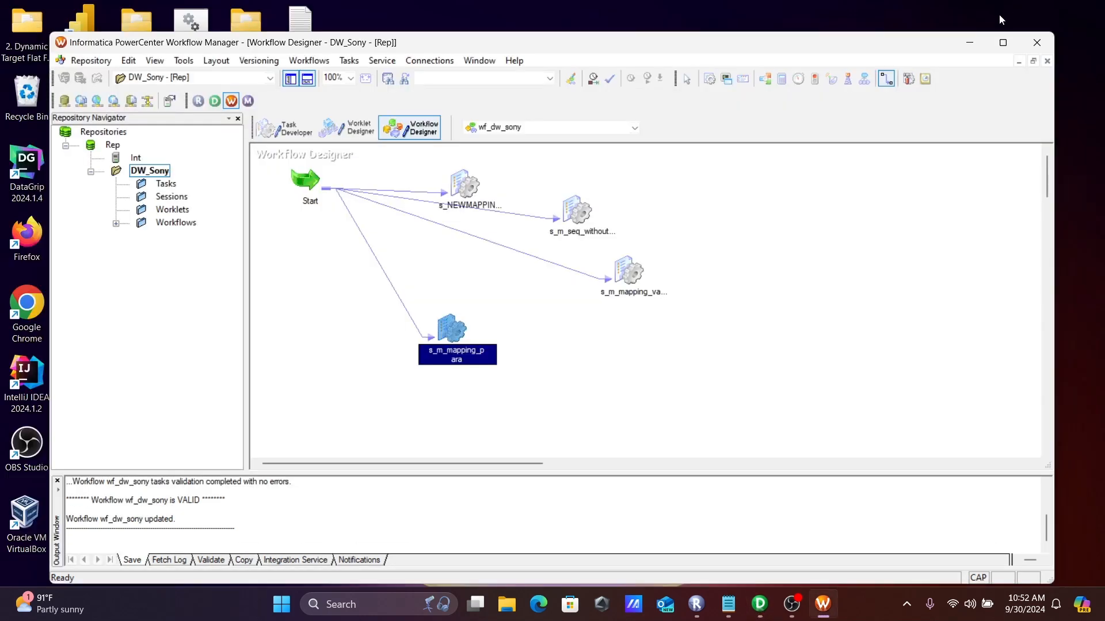
click(969, 42)
right_click(357, 370)
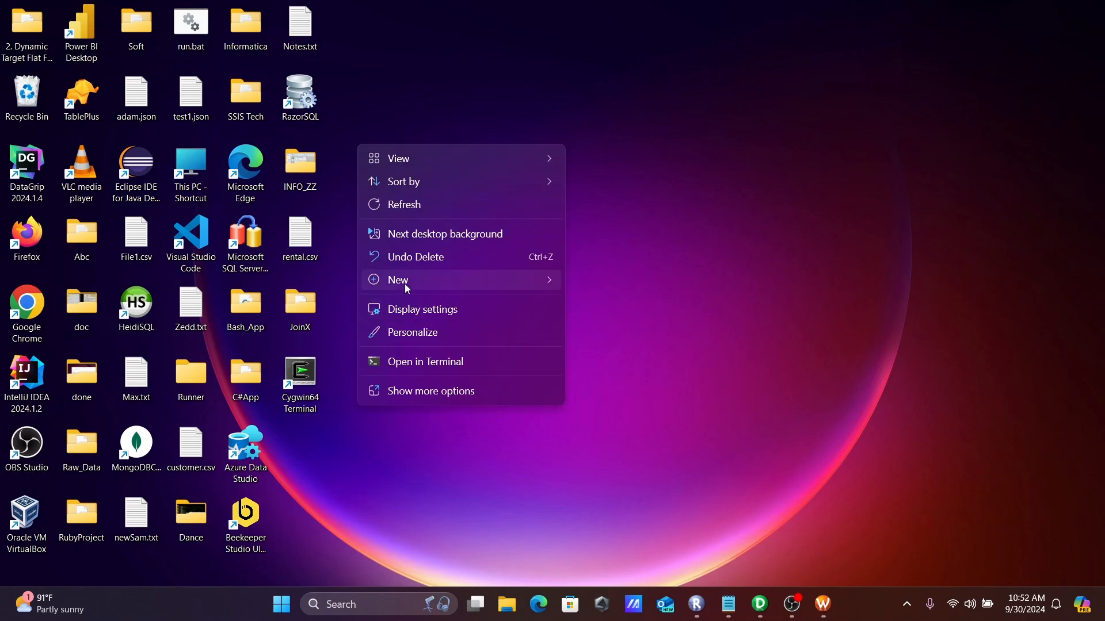
mouse_move(403, 284)
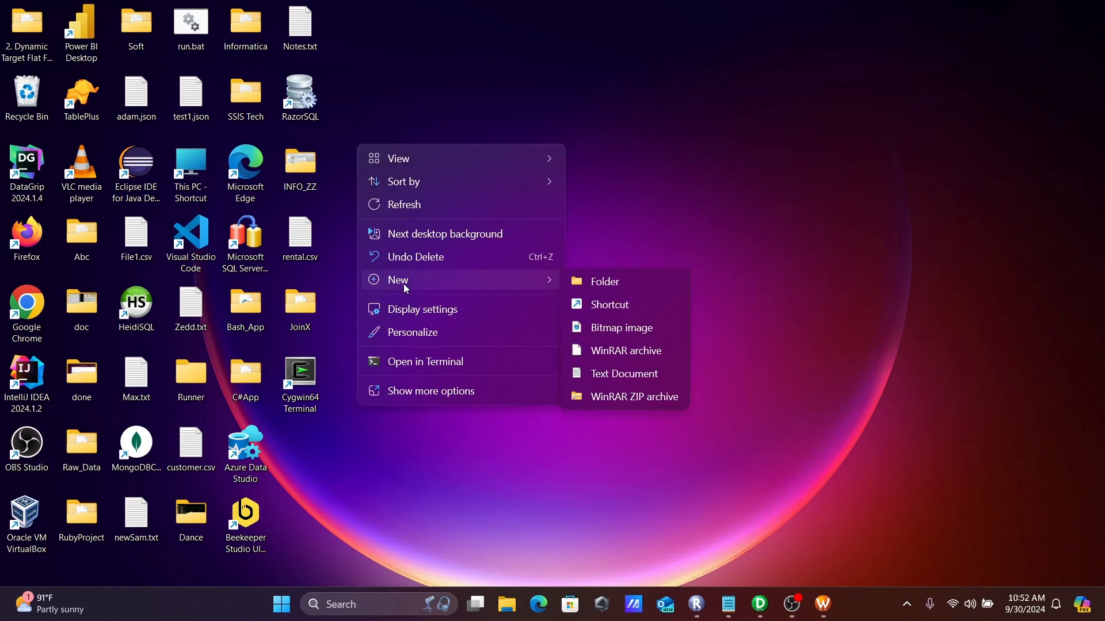
click(616, 374)
text(abc)
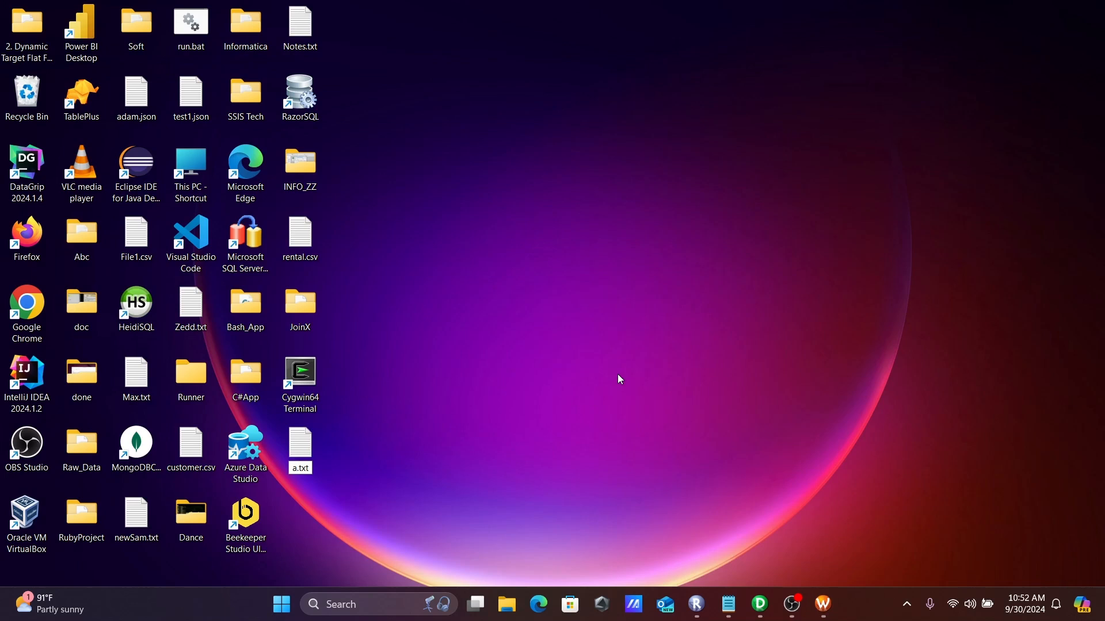
key(Return)
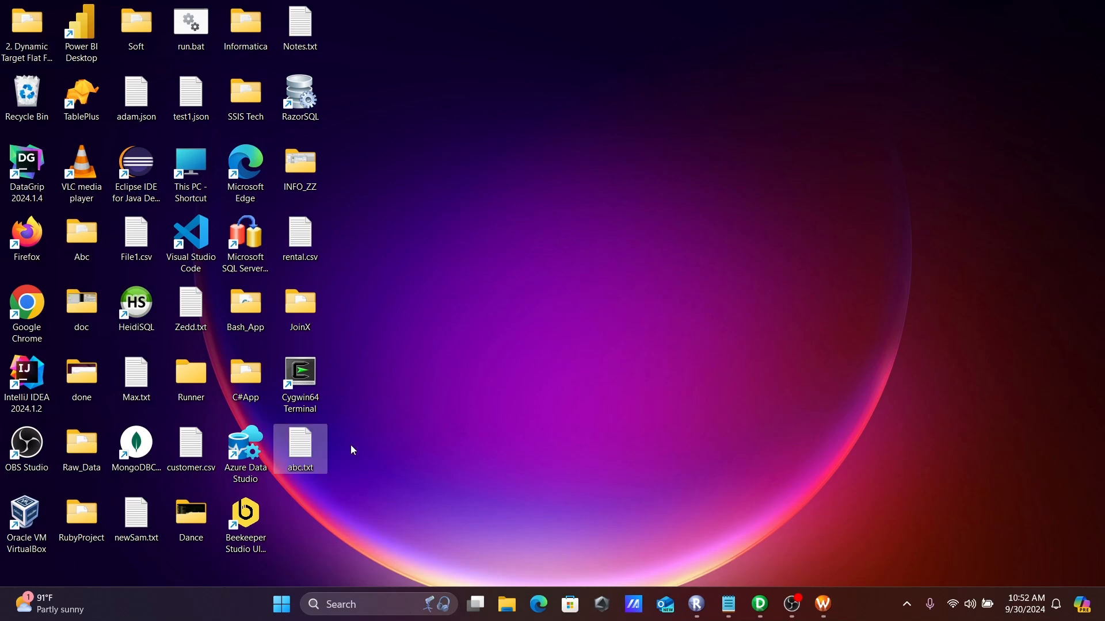
double_click(300, 449)
mouse_move(774, 244)
mouse_down()
mouse_move(801, 234)
mouse_move(779, 224)
mouse_move(799, 235)
mouse_move(789, 237)
mouse_up()
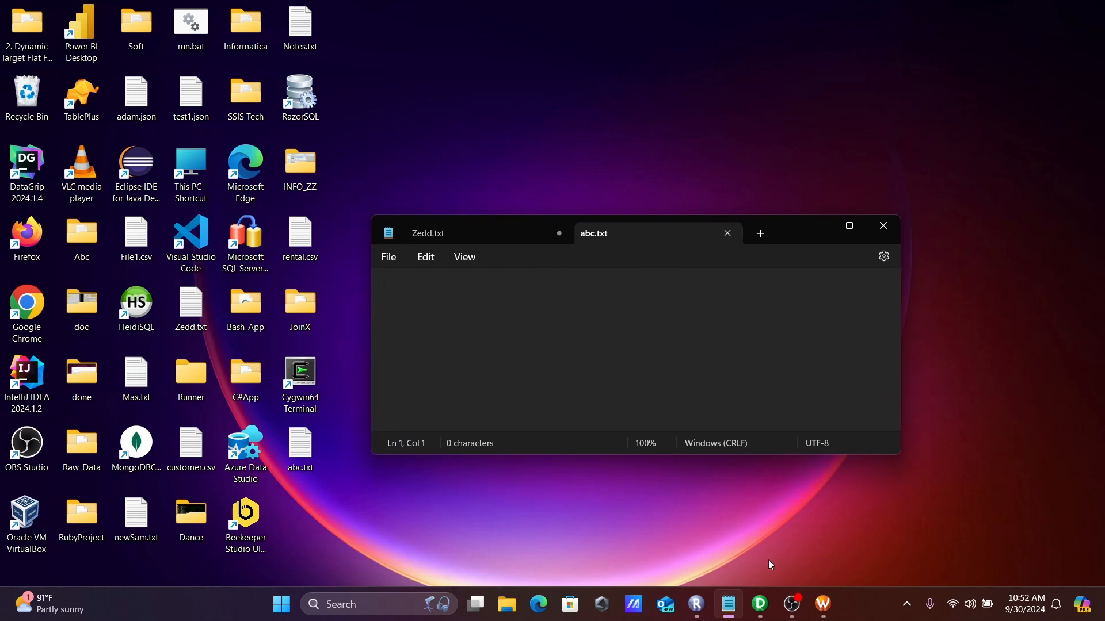
Check the folder name in Designer, then begin the abc.txt header in Notepad with "[DW_Sony.WF:"
click(764, 615)
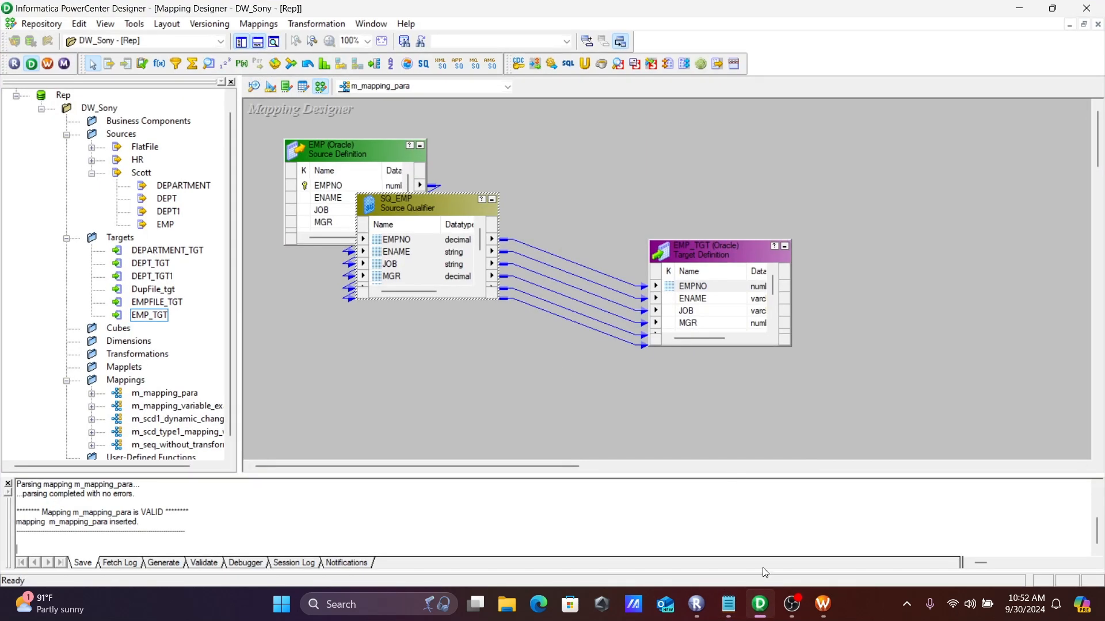
click(729, 604)
text([DW_Sony)
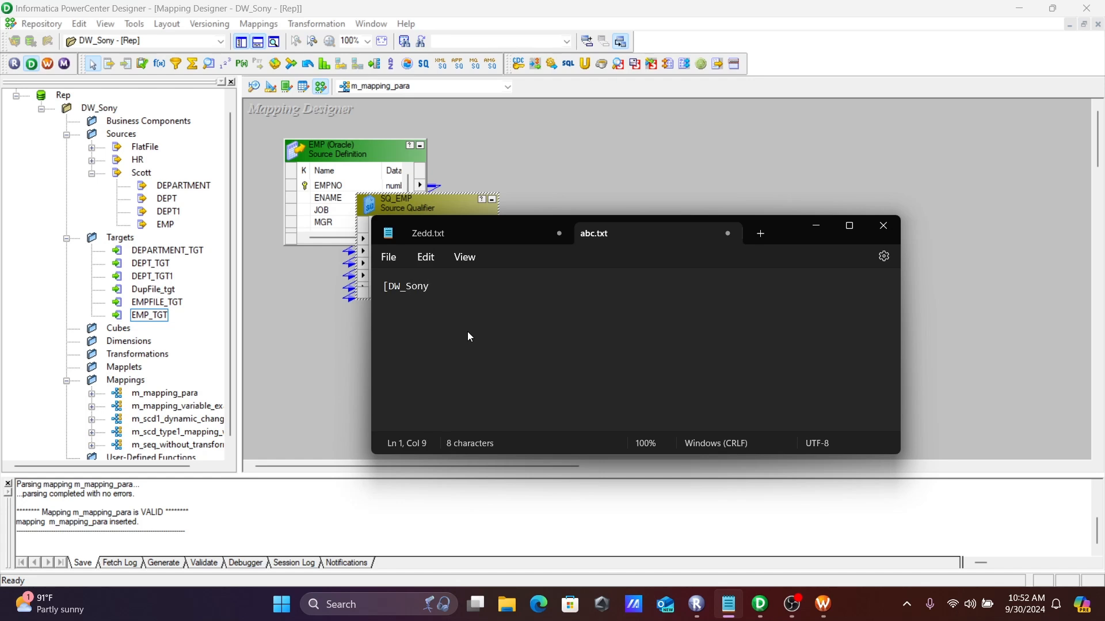
text(.WF:)
Look up the workflow's name in Workflow Manager and append "wf_dw_sony.ST:" to the header in abc.txt
click(823, 604)
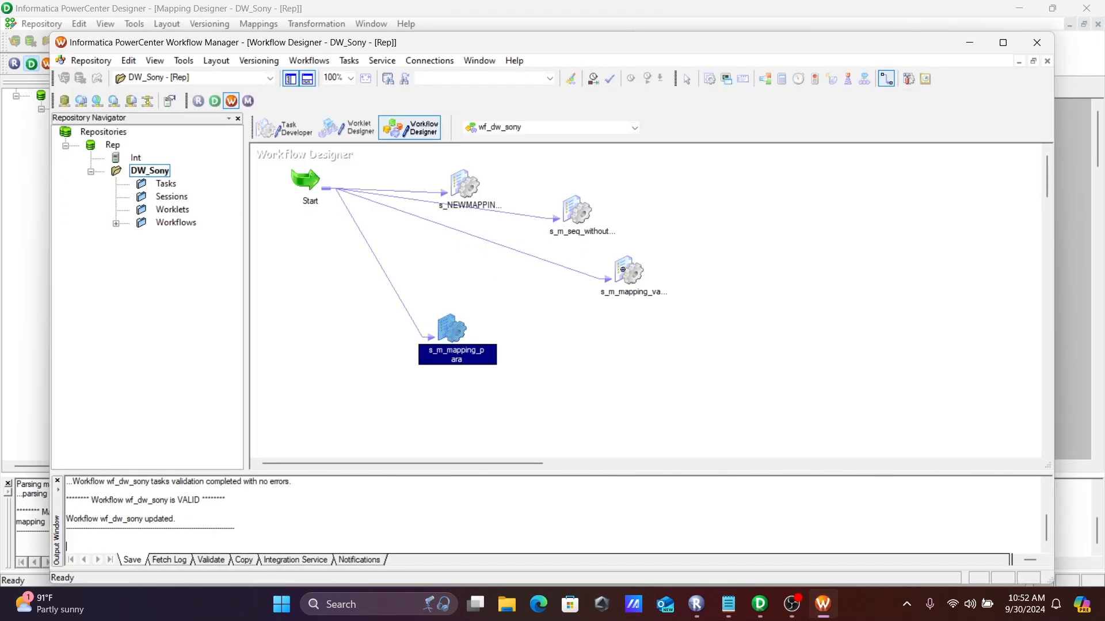
click(322, 61)
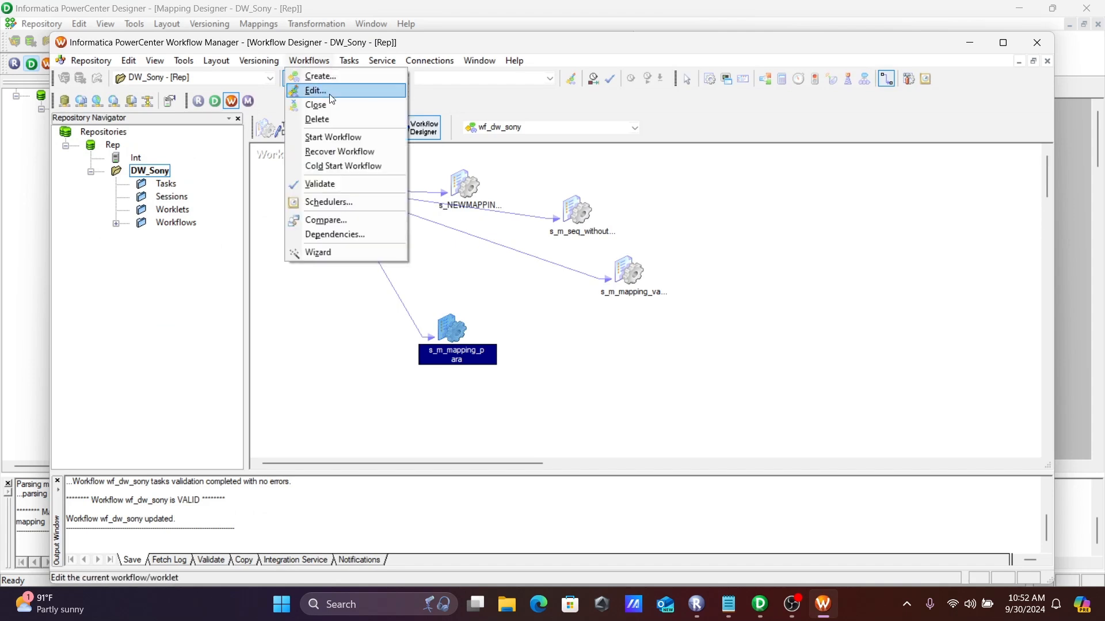
click(331, 91)
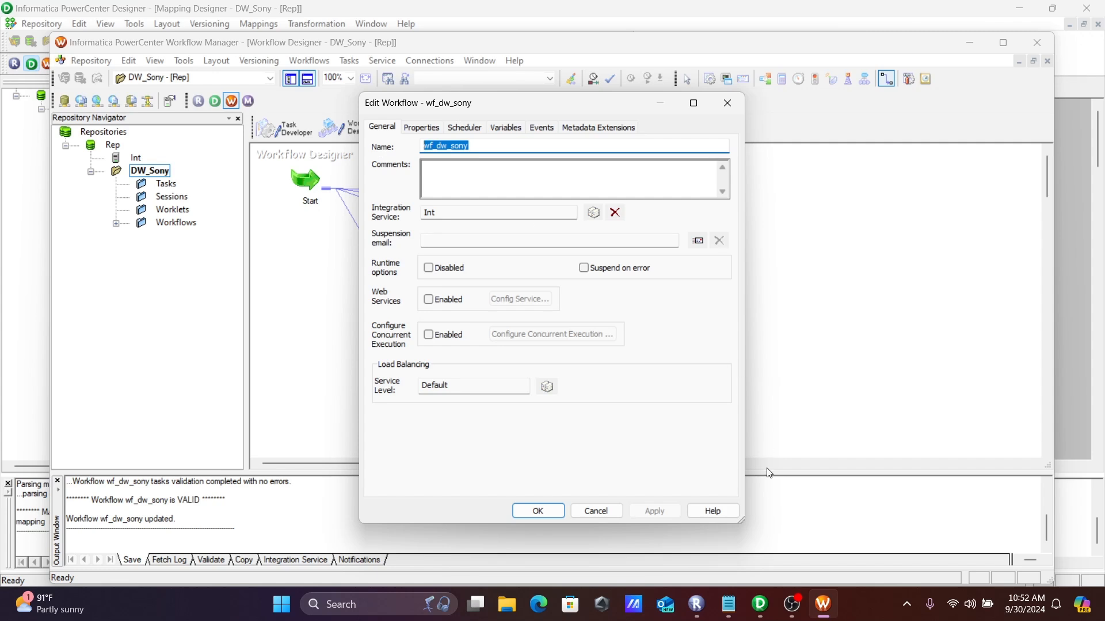
click(731, 591)
text(wf_dw_sony)
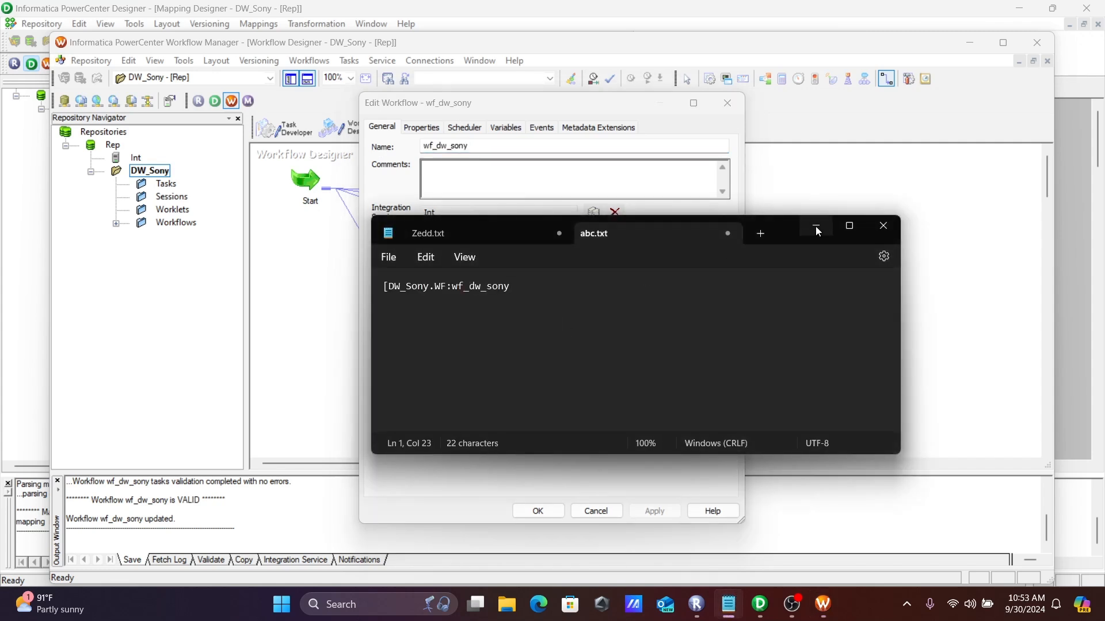
text(.ST:)
Close the workflow's properties, open the s_m_mapping_para session for editing, and copy its task name
click(813, 228)
click(541, 511)
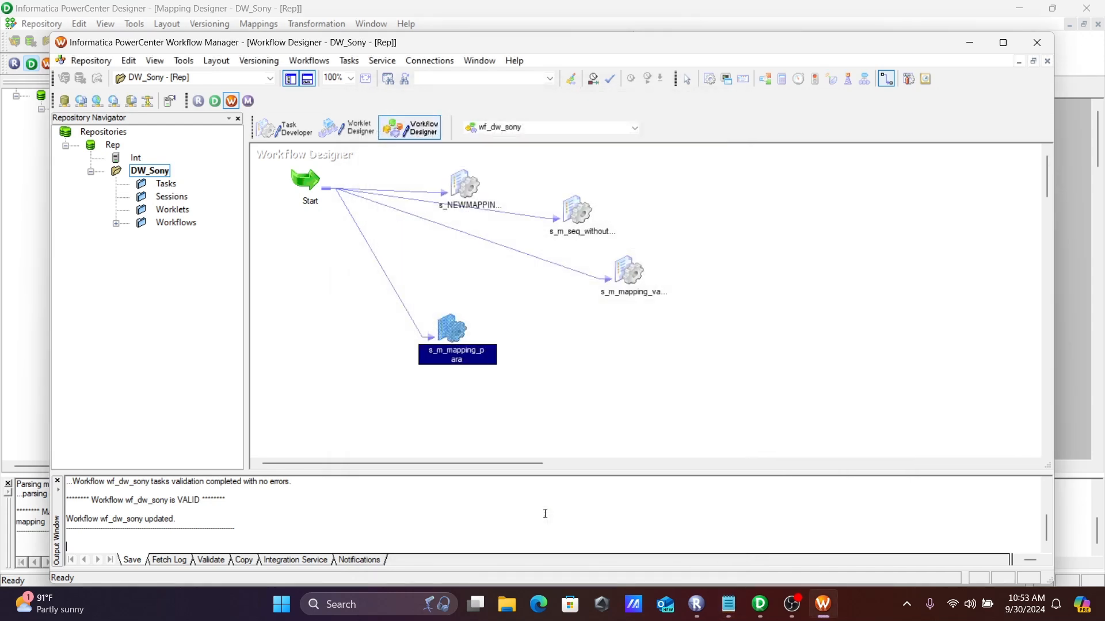
right_click(455, 327)
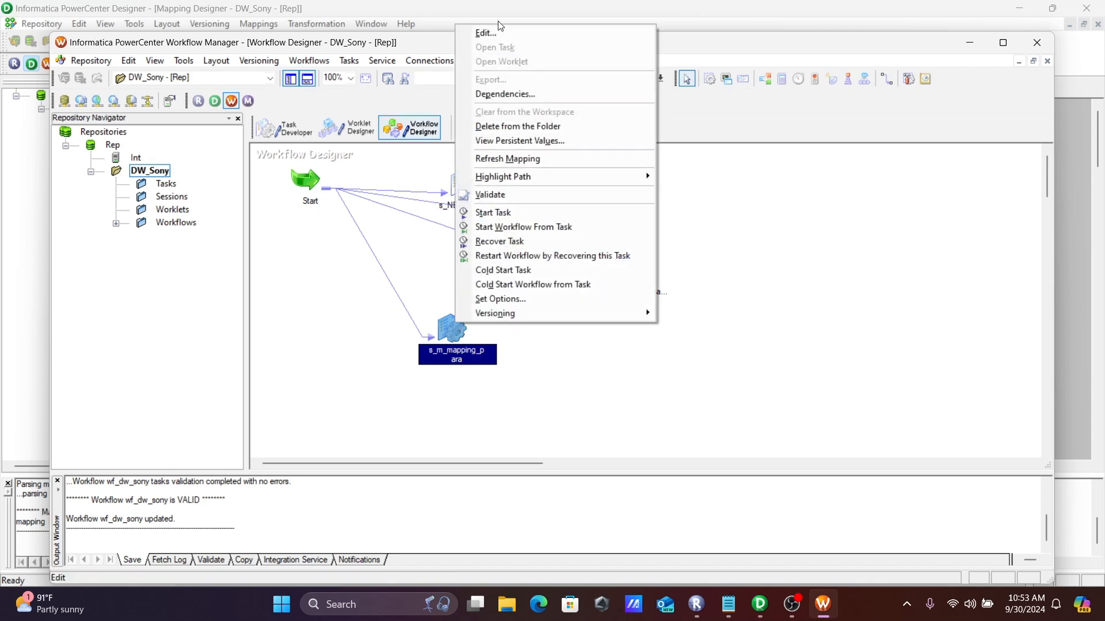
click(493, 30)
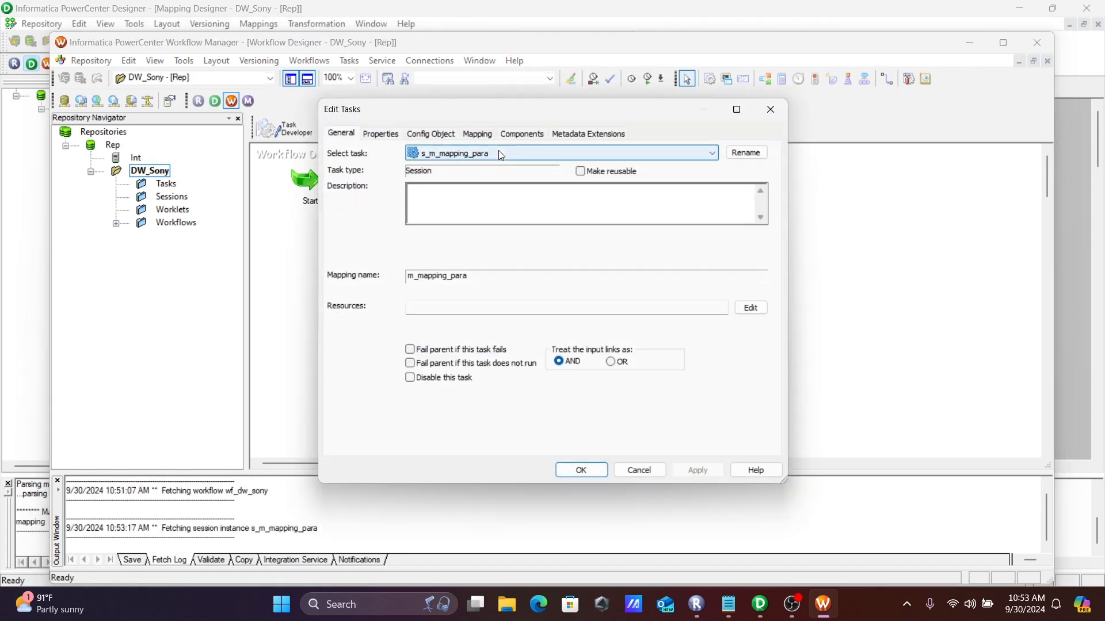
click(746, 153)
key(ctrl+c)
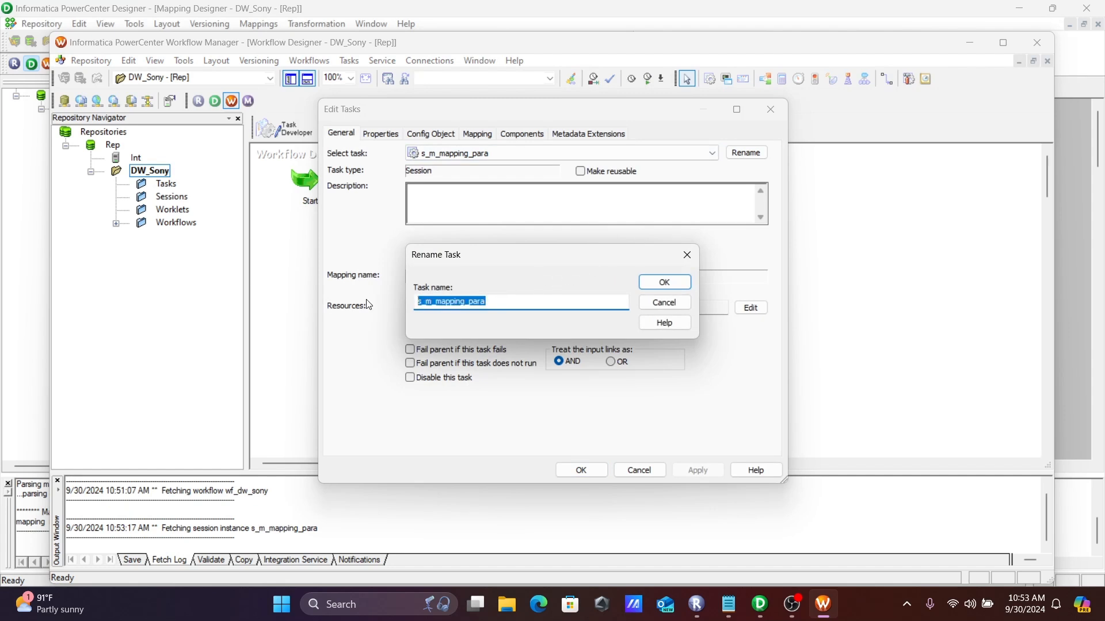
Complete the header in abc.txt with "s_m_mapping_para]", start a new line, and close the session's rename dialog
click(728, 604)
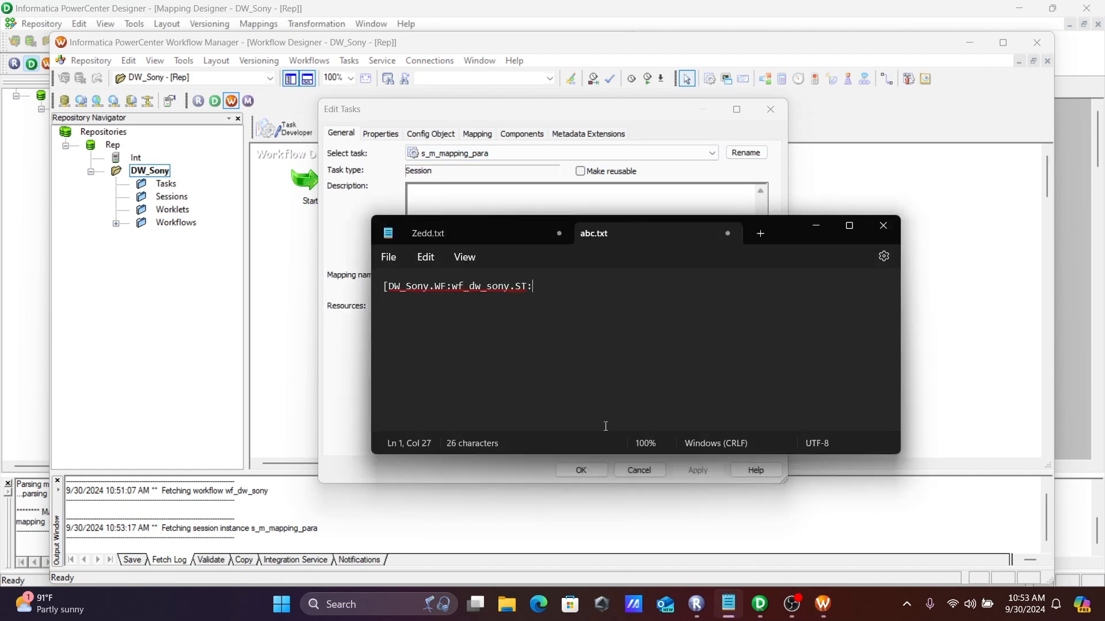
key(ctrl+v)
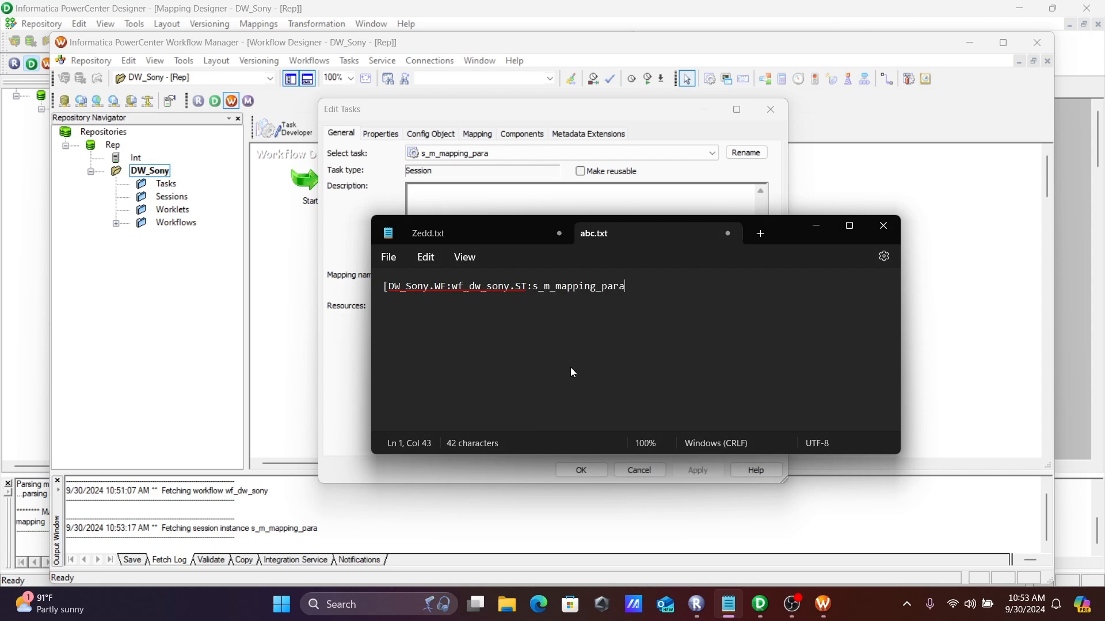
text(])
key(Return)
click(816, 225)
click(746, 152)
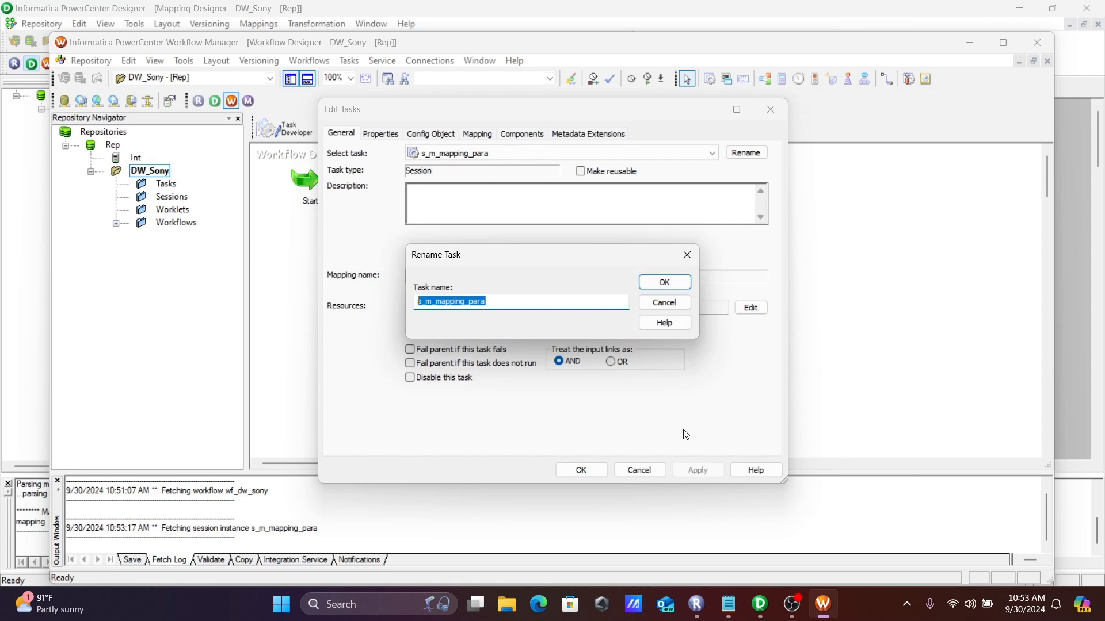
click(664, 282)
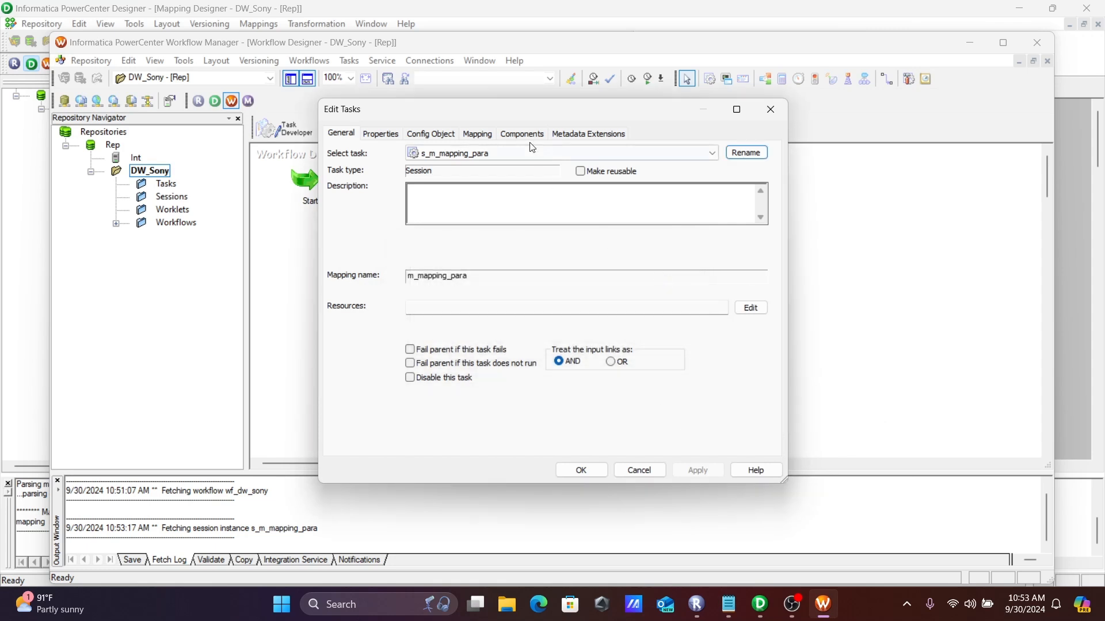
In the session's mapping settings, enter the connection variable $DBConnection_src for the SQ_EMP source and copy its name
click(477, 135)
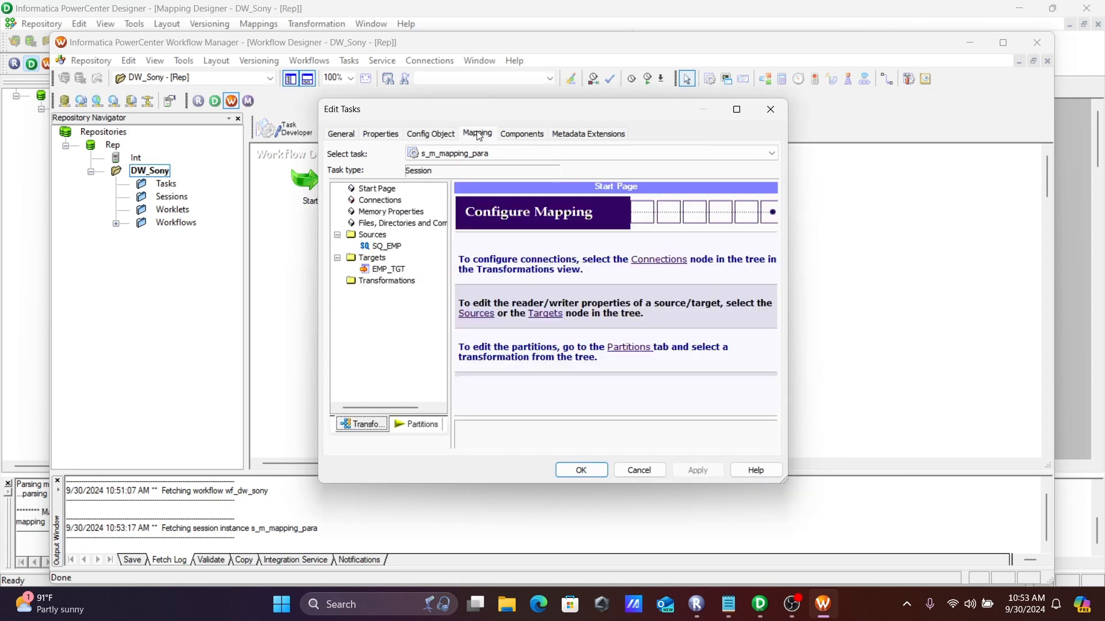
click(381, 247)
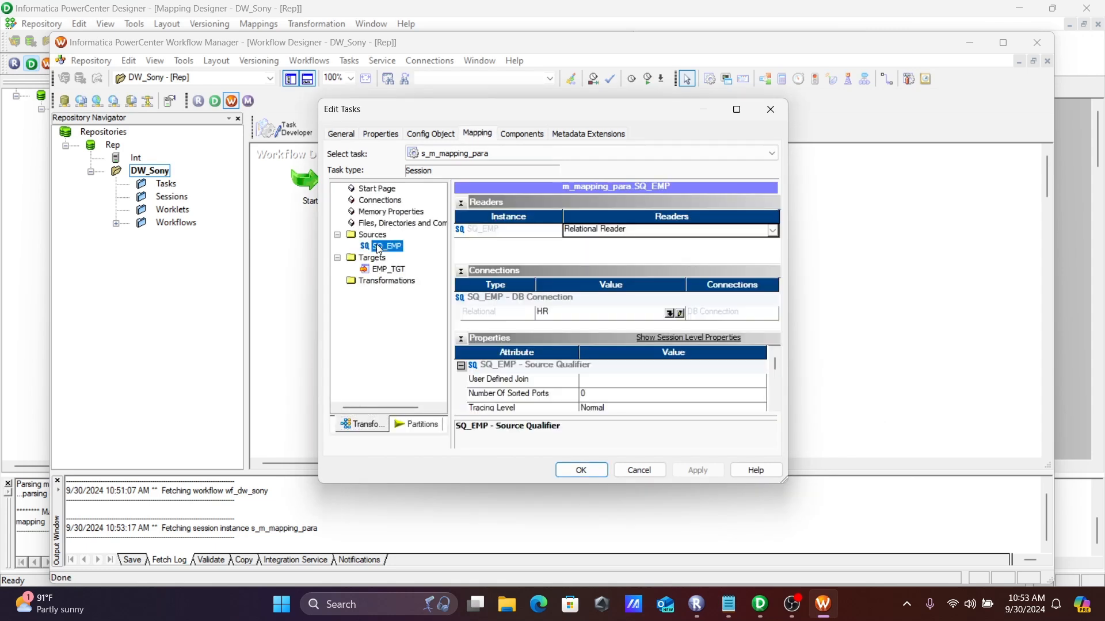
click(679, 314)
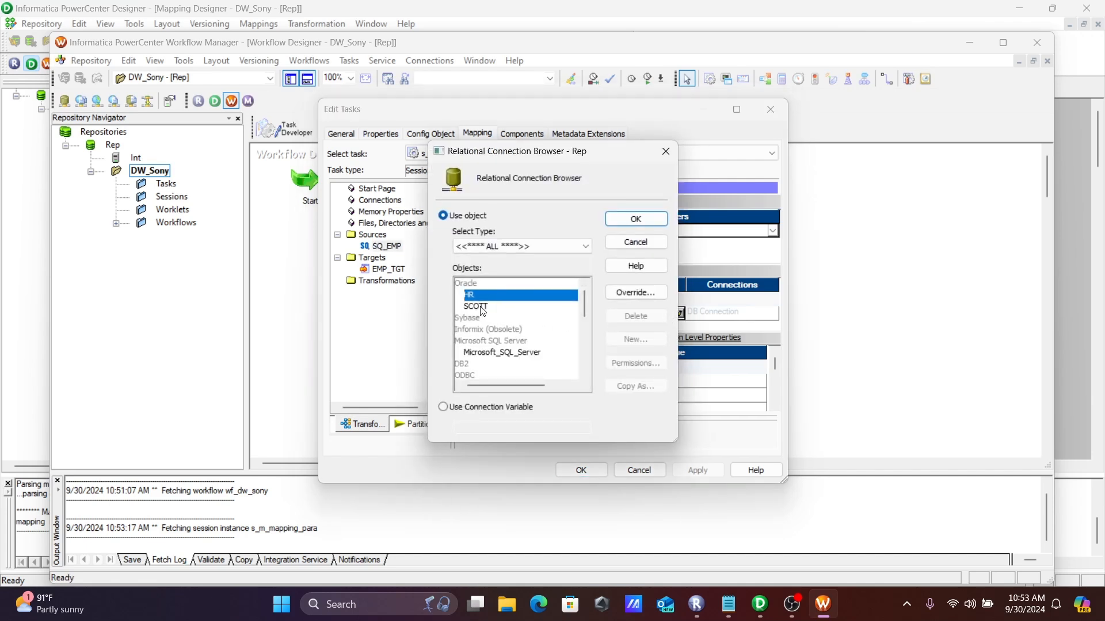
click(468, 408)
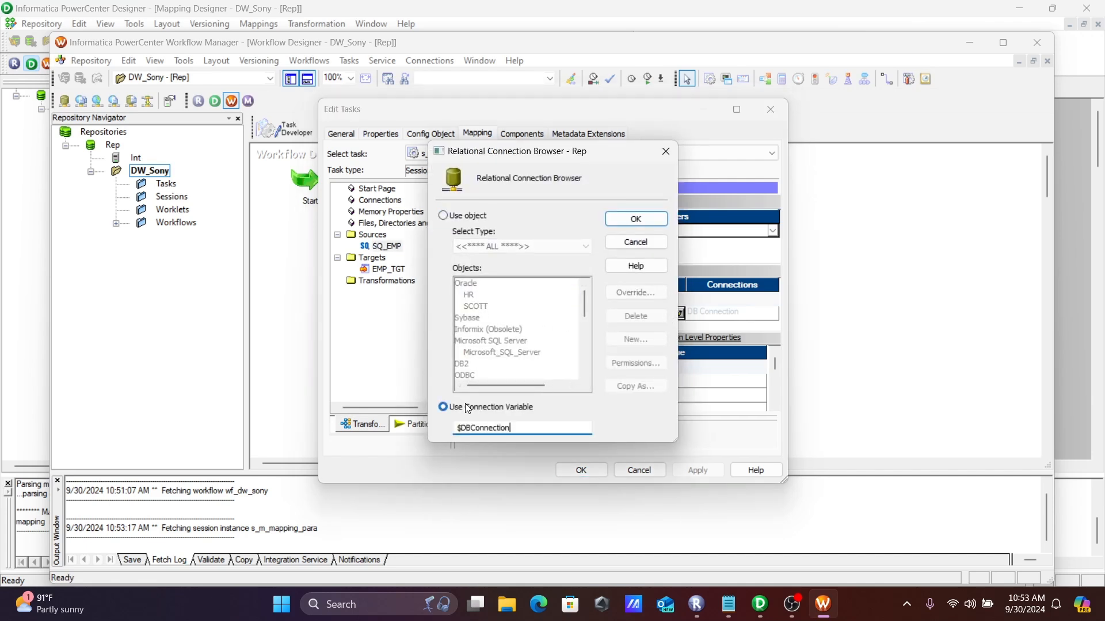
click(510, 427)
text(_src)
key(ctrl+a)
key(ctrl+c)
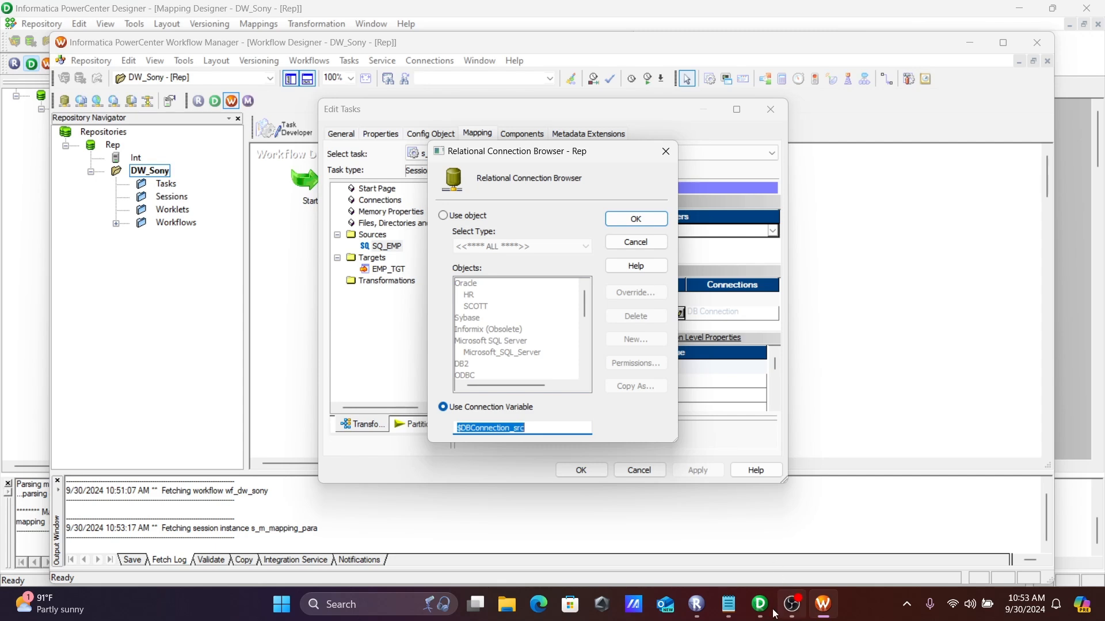
Add the line "$DBConnection_src=SCOTT" to abc.txt in Notepad, and accept the source connection variable in Workflow Manager
click(726, 605)
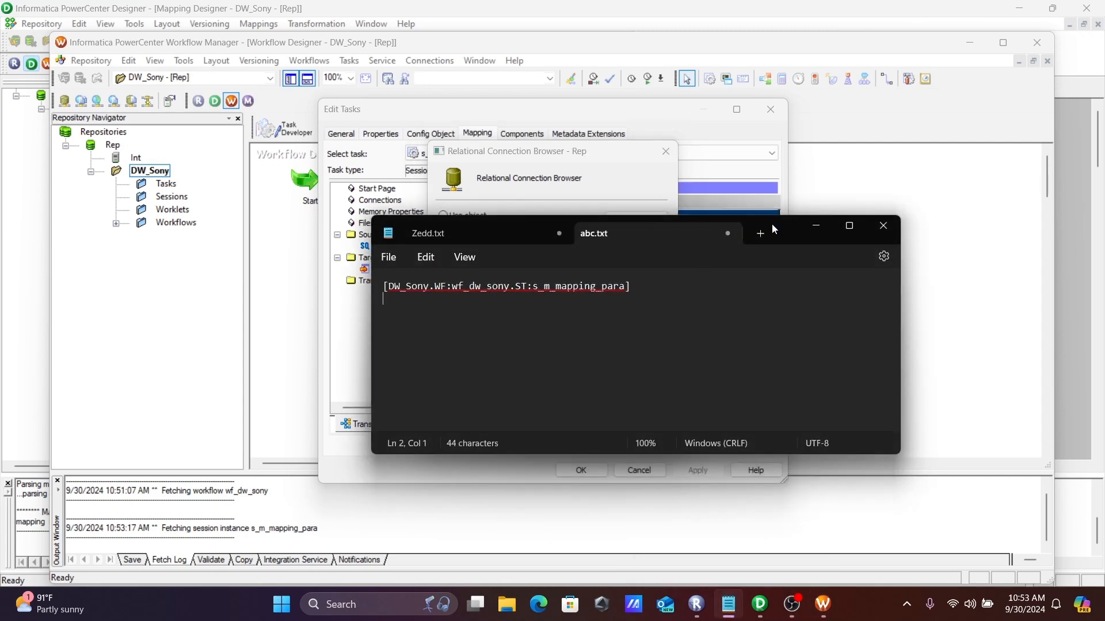
drag(774, 260, 870, 325)
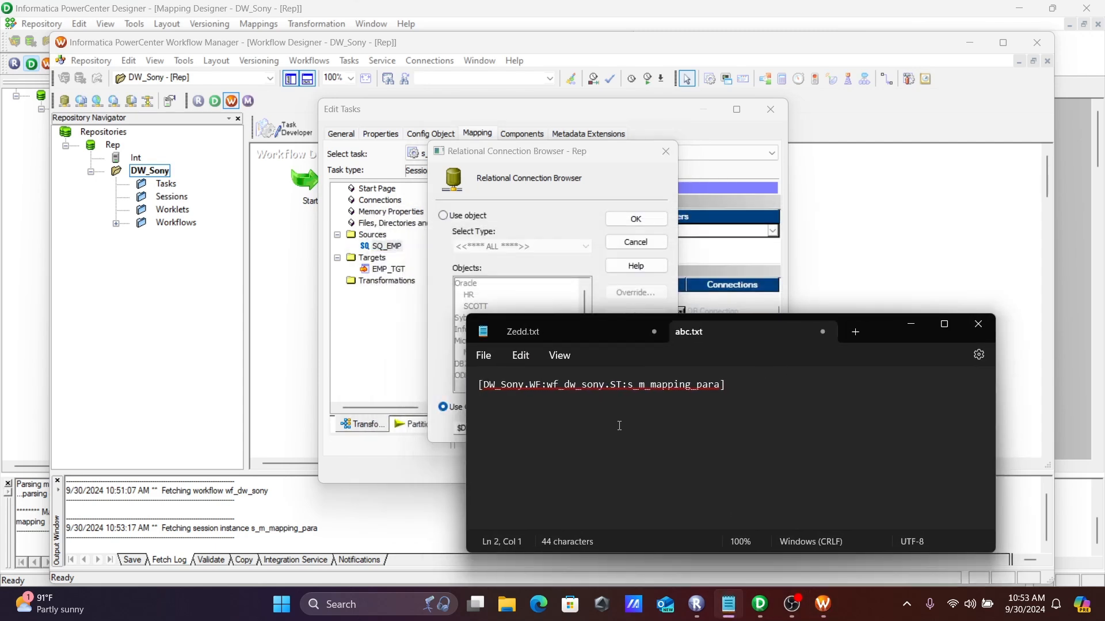
key(ctrl+v)
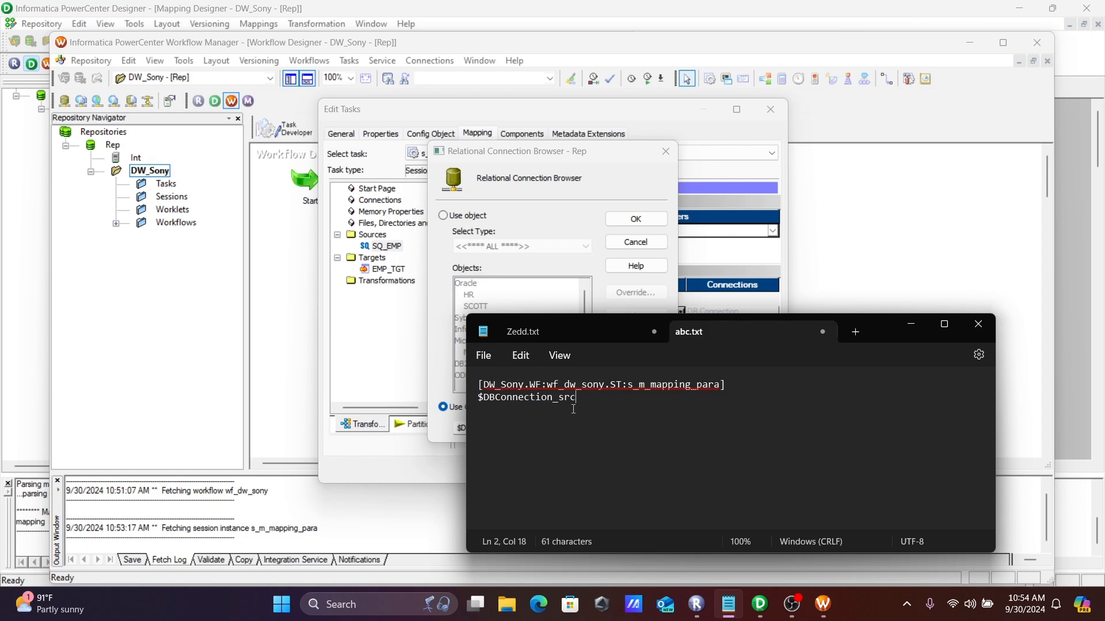
text(=)
text(SCOTT)
click(910, 328)
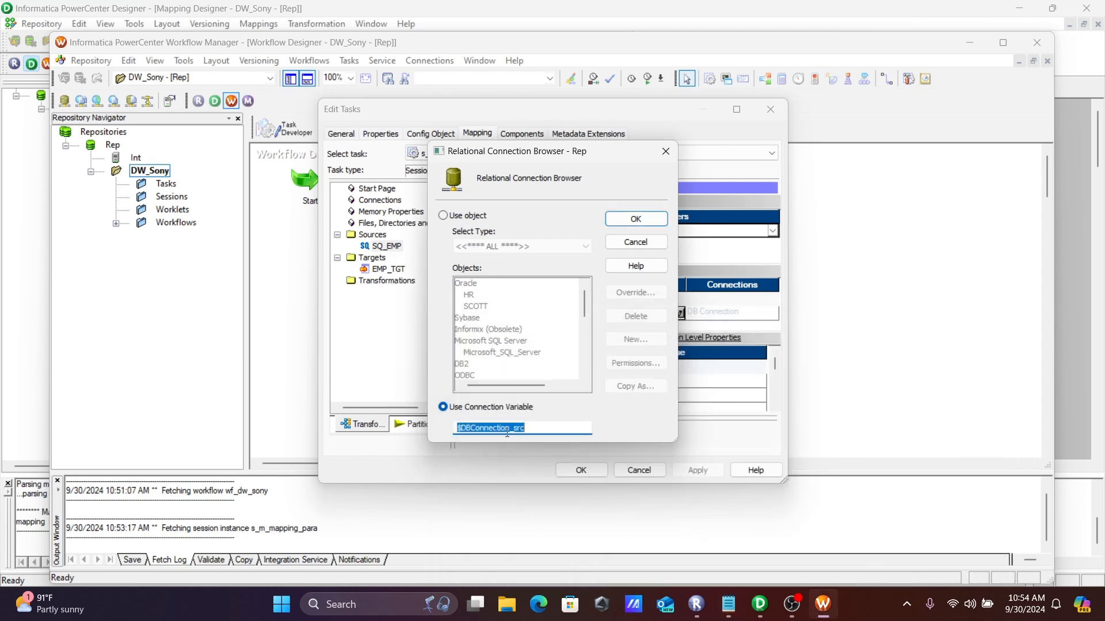
click(636, 218)
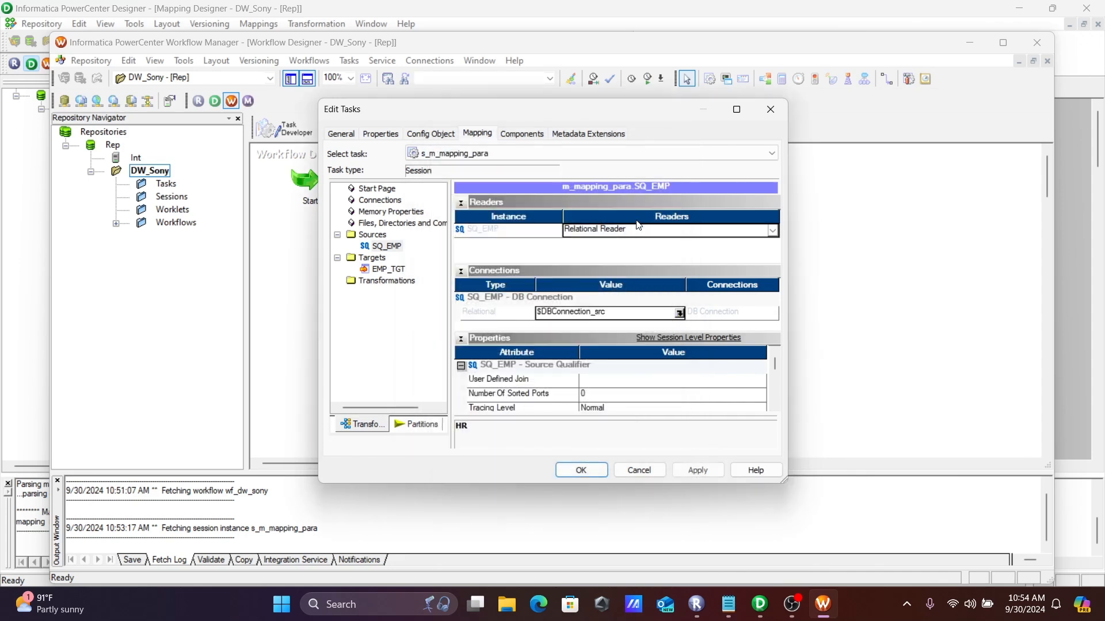
Set the EMP_TGT target's load type to Normal and enable its truncate target table option
click(390, 270)
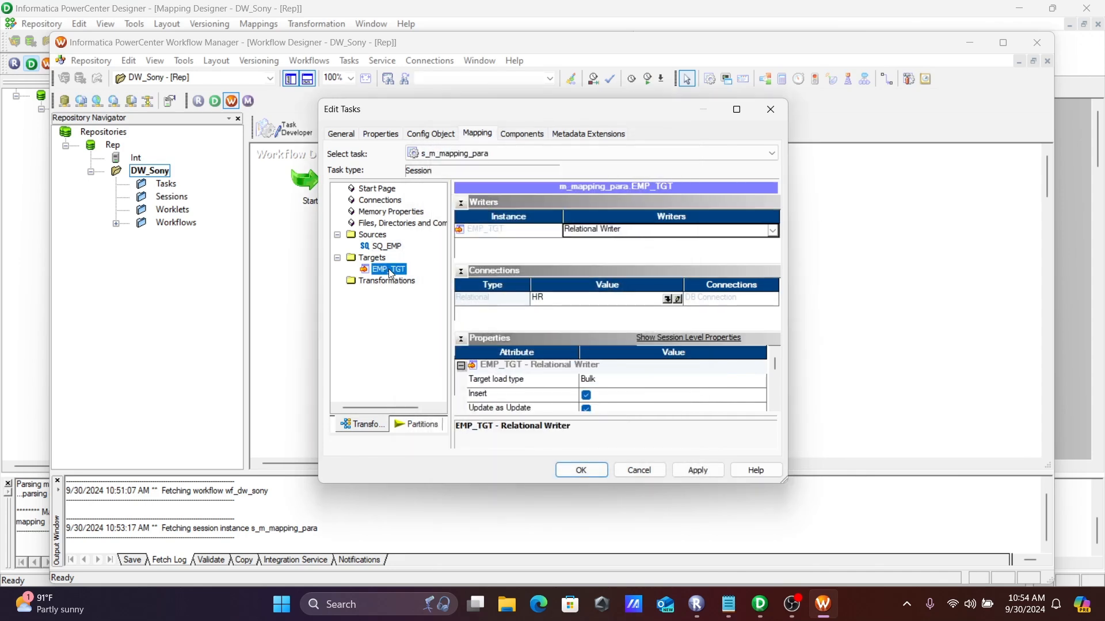
click(607, 381)
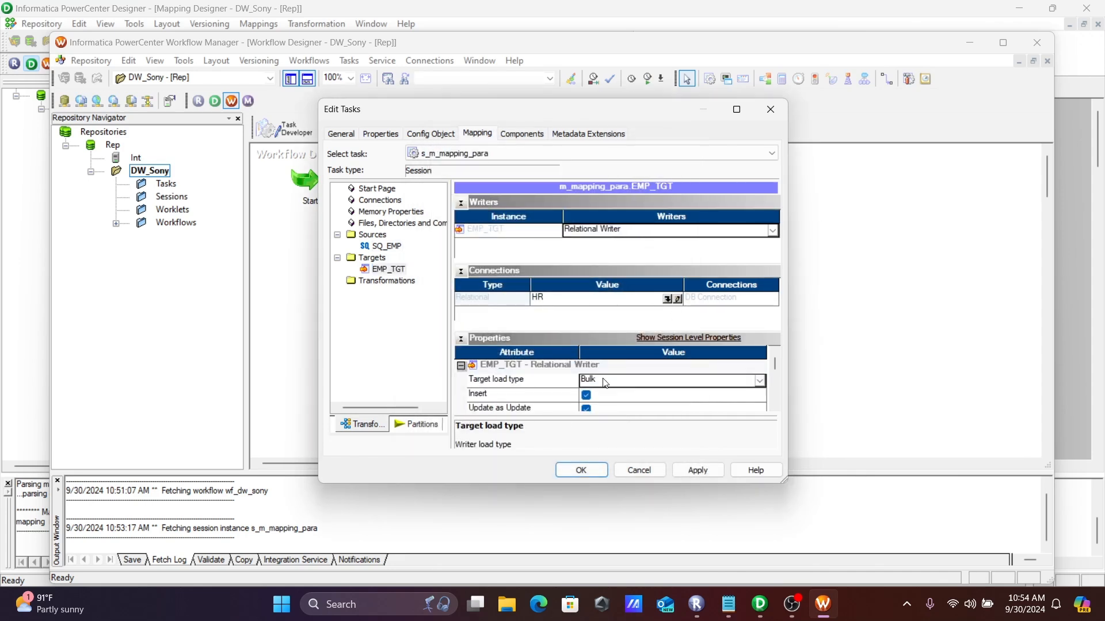
click(599, 396)
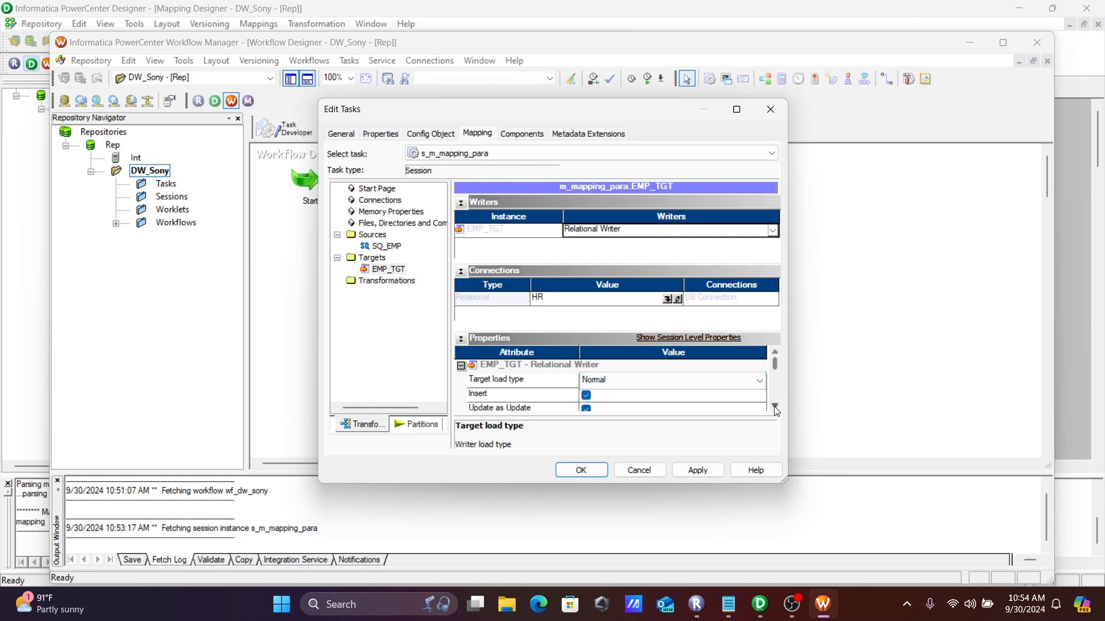
click(775, 407)
click(775, 407)
click(775, 407)
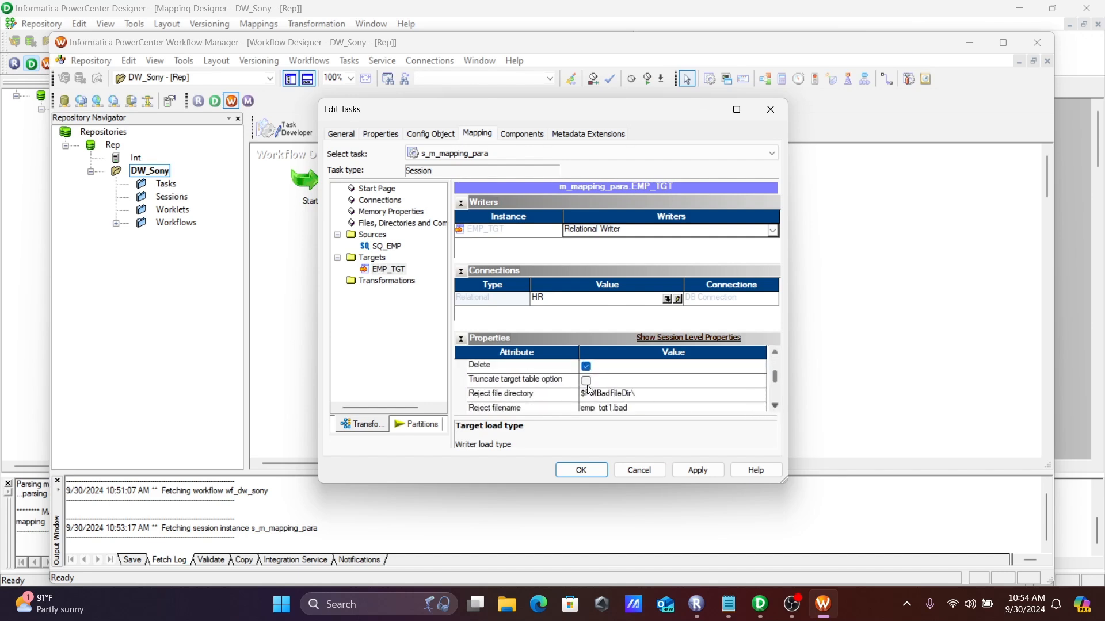
click(588, 384)
click(587, 381)
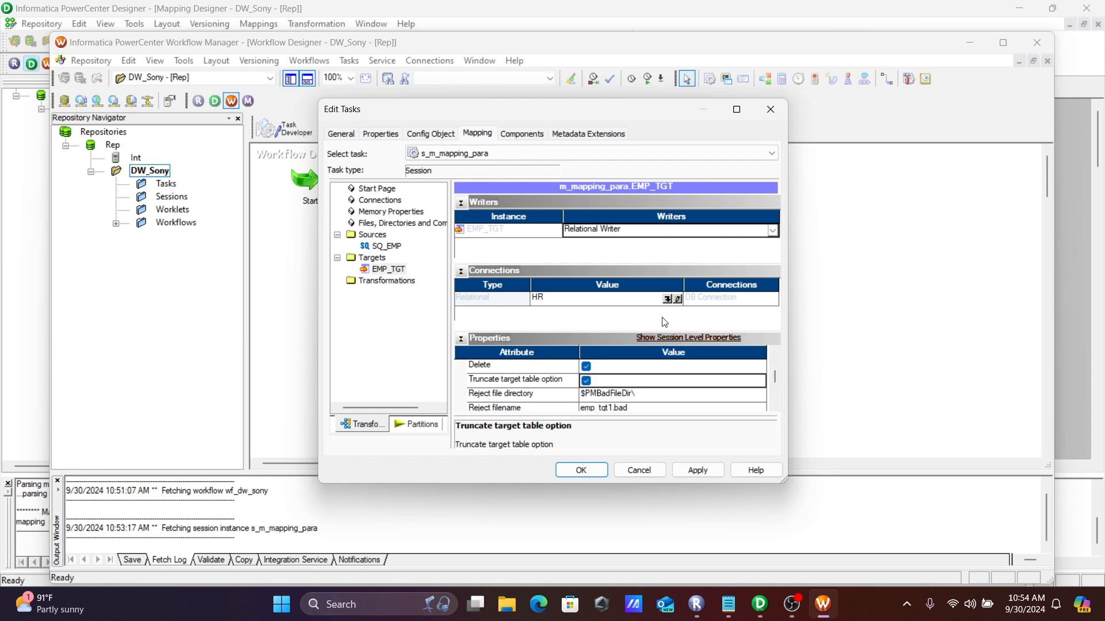
Enter the connection variable $DBConnection_TGT for the EMP_TGT target and copy its name
click(671, 301)
click(668, 299)
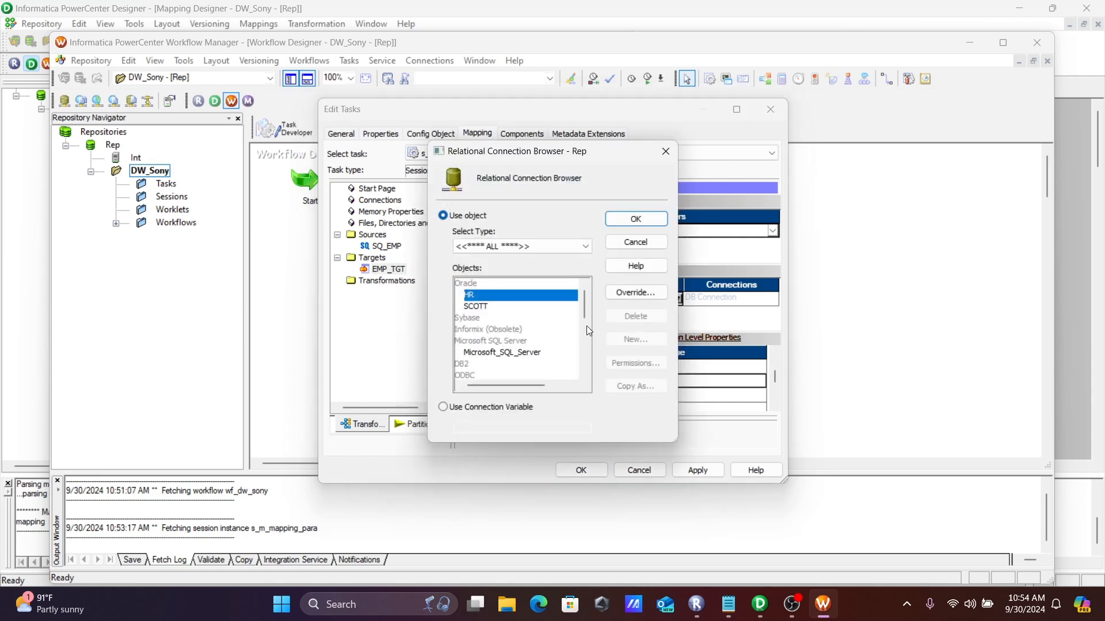
click(471, 408)
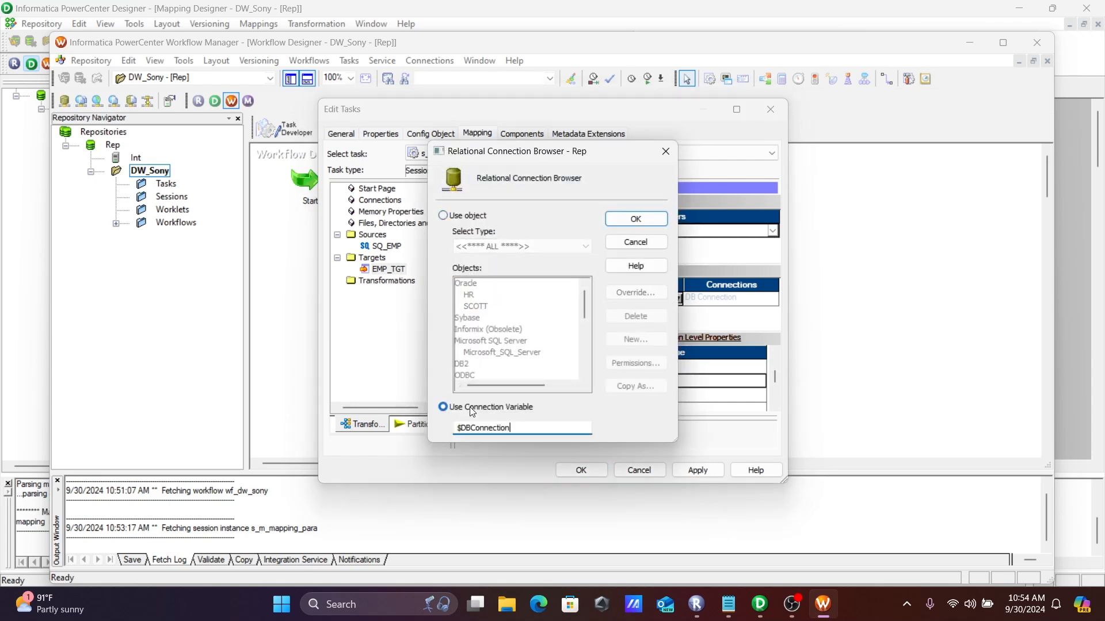
text(_TGT)
key(ctrl+a)
key(ctrl+c)
Add the line "$DBConnection_TGT=SCOTT" to abc.txt in Notepad, and accept the target connection variable in Workflow Manager
click(729, 604)
key(ctrl+v)
text(=SCOTT)
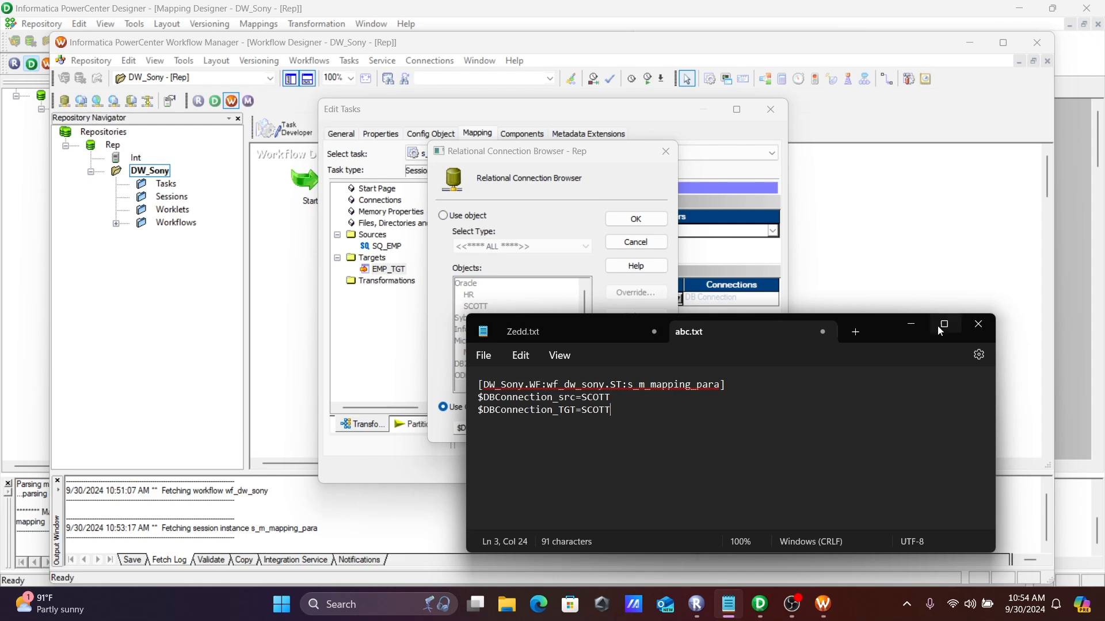
click(911, 326)
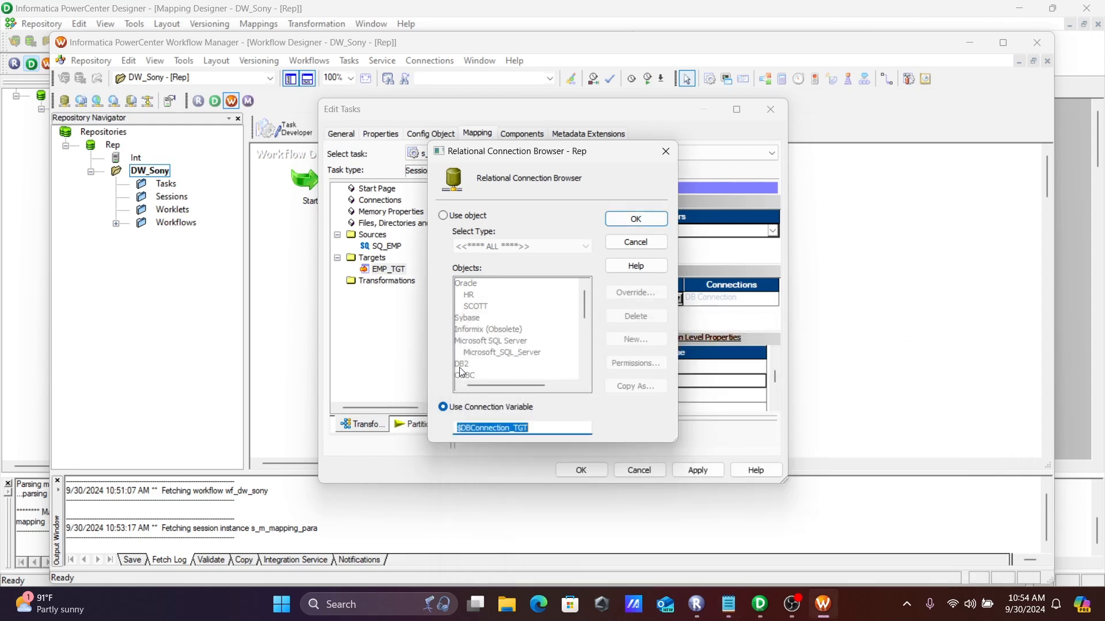
click(636, 219)
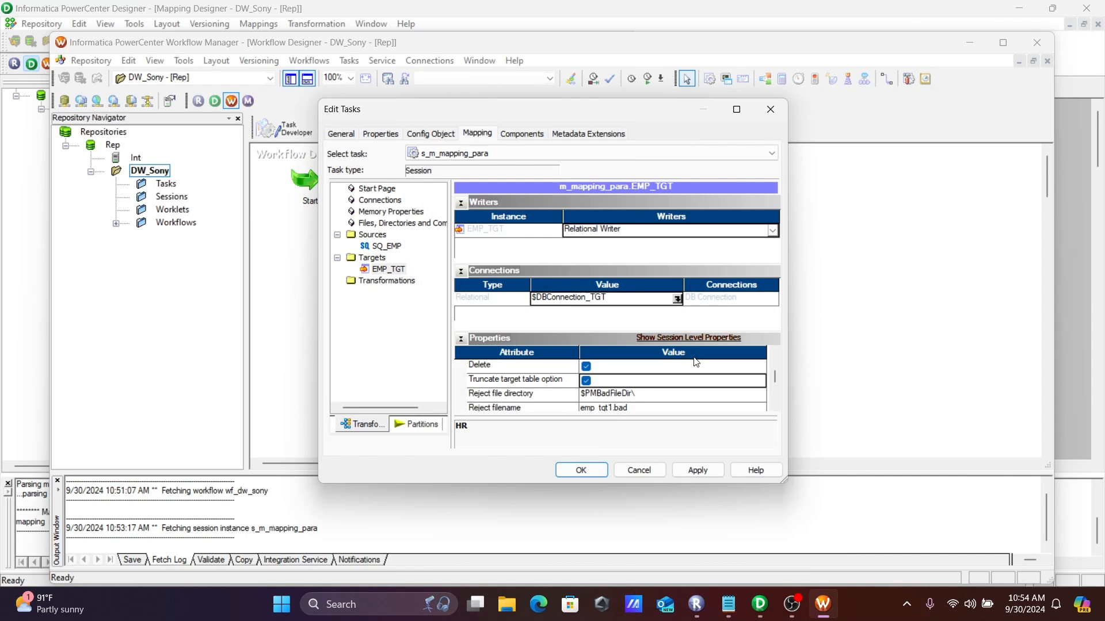
Apply the changes to the s_m_mapping_para session, close its settings, and save the workflow
scroll(773, 359, up, 3)
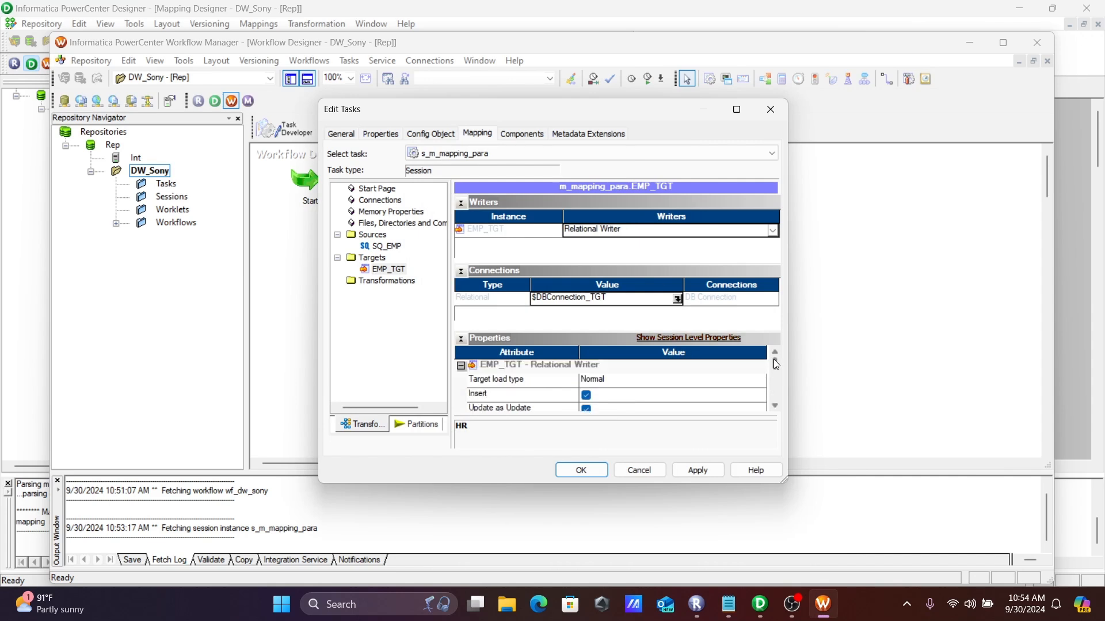
click(698, 470)
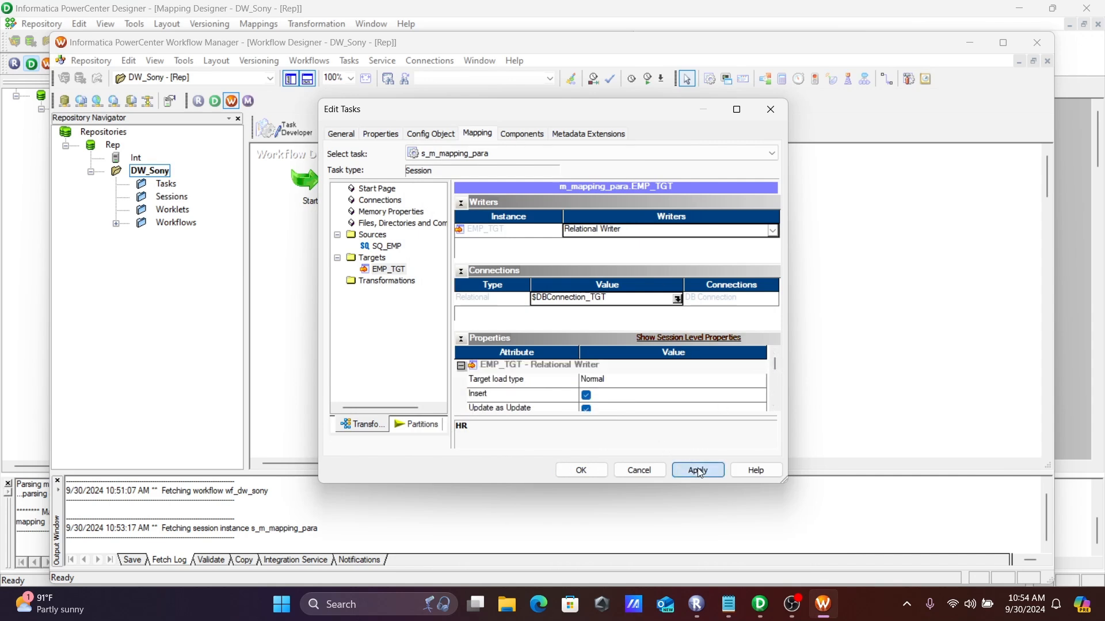
click(580, 471)
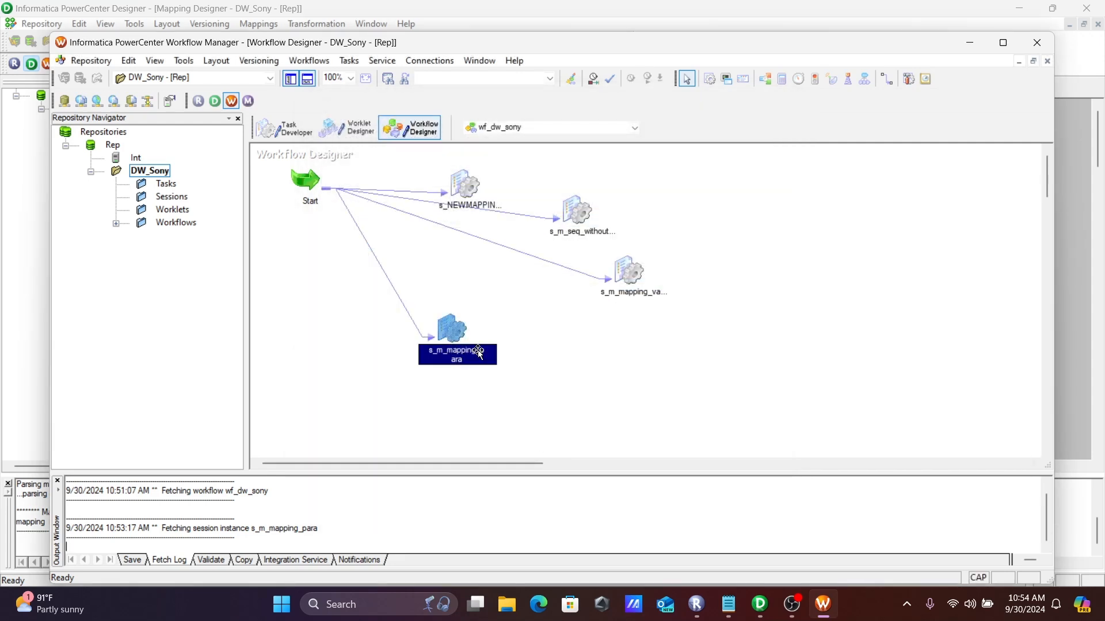
key(ctrl+s)
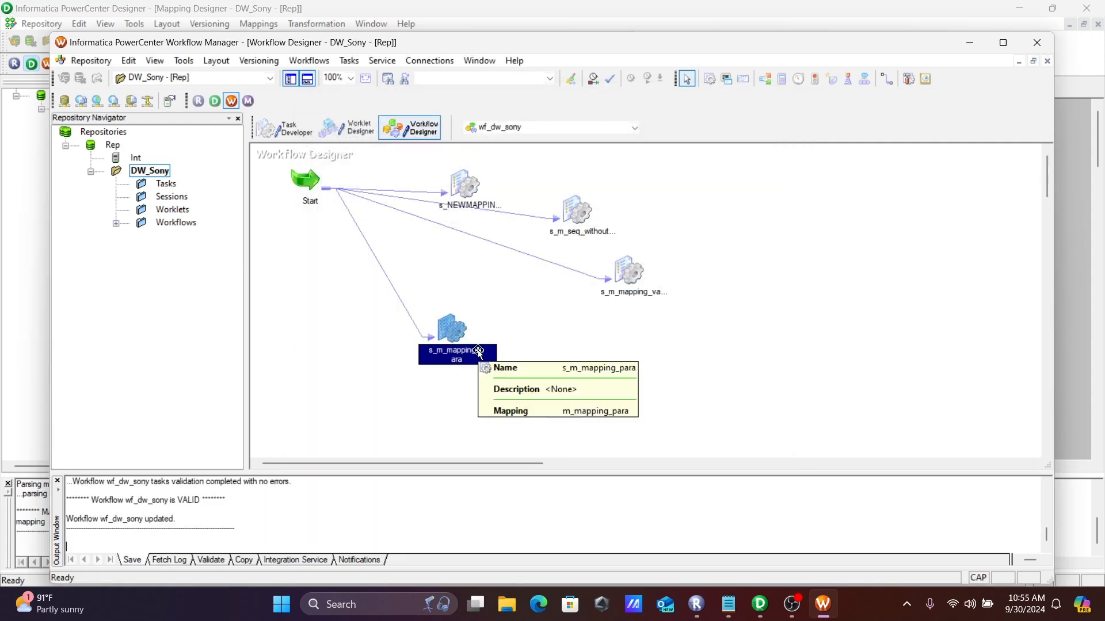
Look up the mapping parameter's name in Designer's parameter declarations and add the line "$$DEPT_NO=" below the header in abc.txt
click(760, 604)
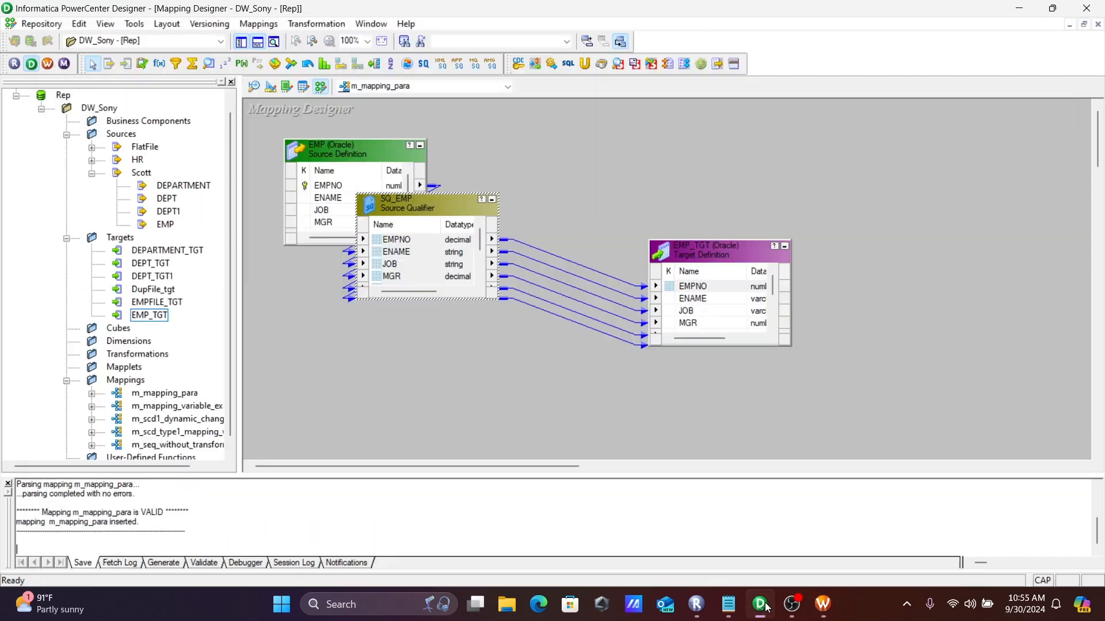
click(271, 25)
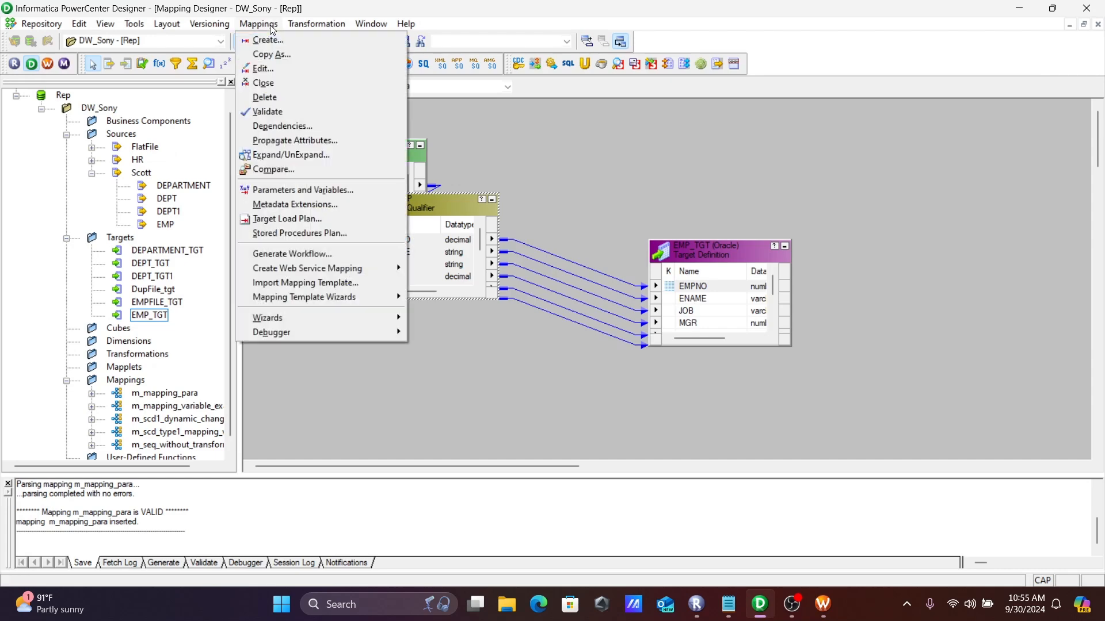
click(294, 187)
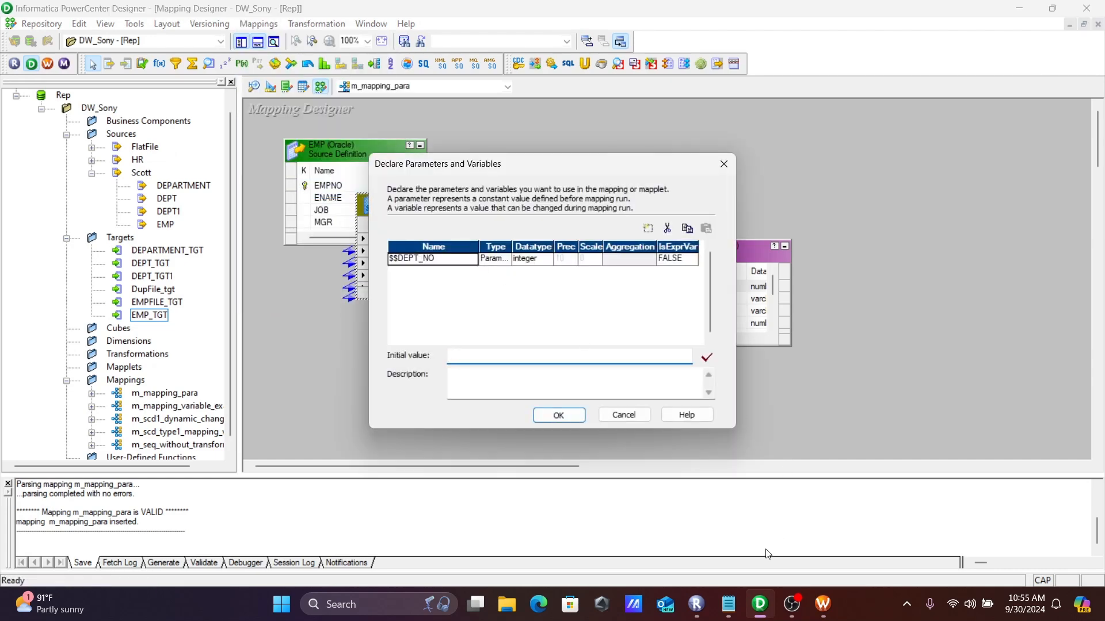
click(730, 603)
click(740, 390)
key(Return)
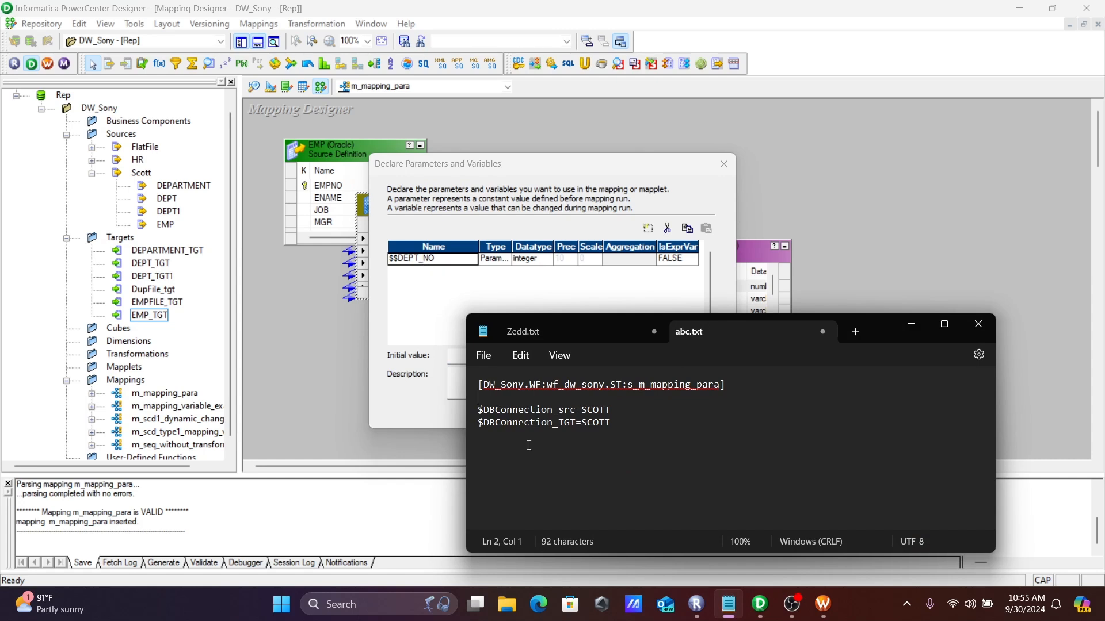
text($$DEPT_NO=)
click(909, 327)
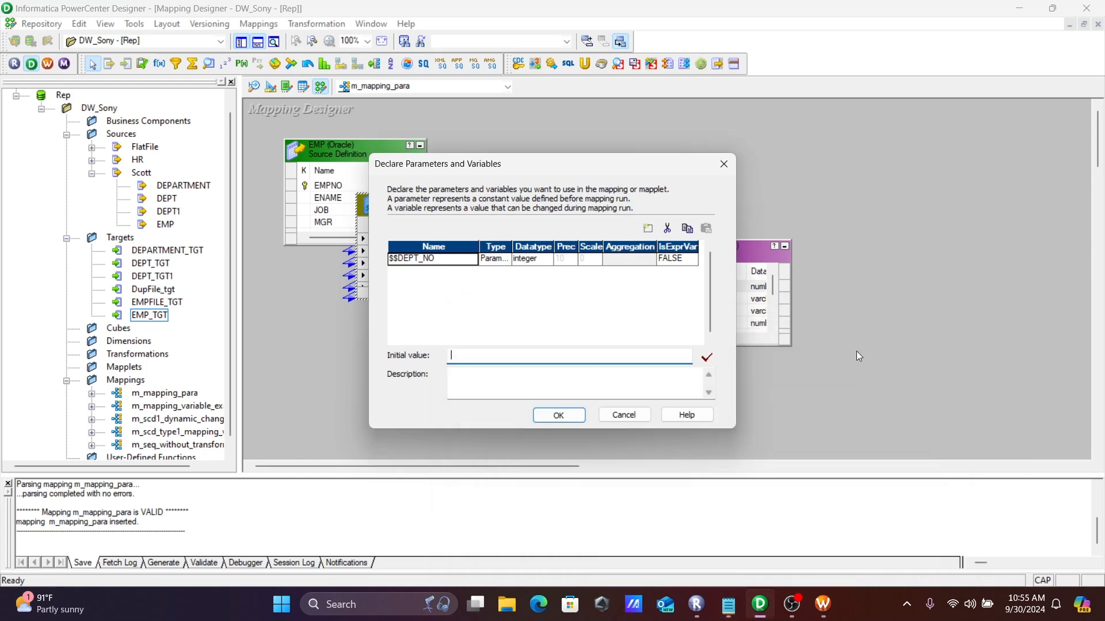
click(631, 416)
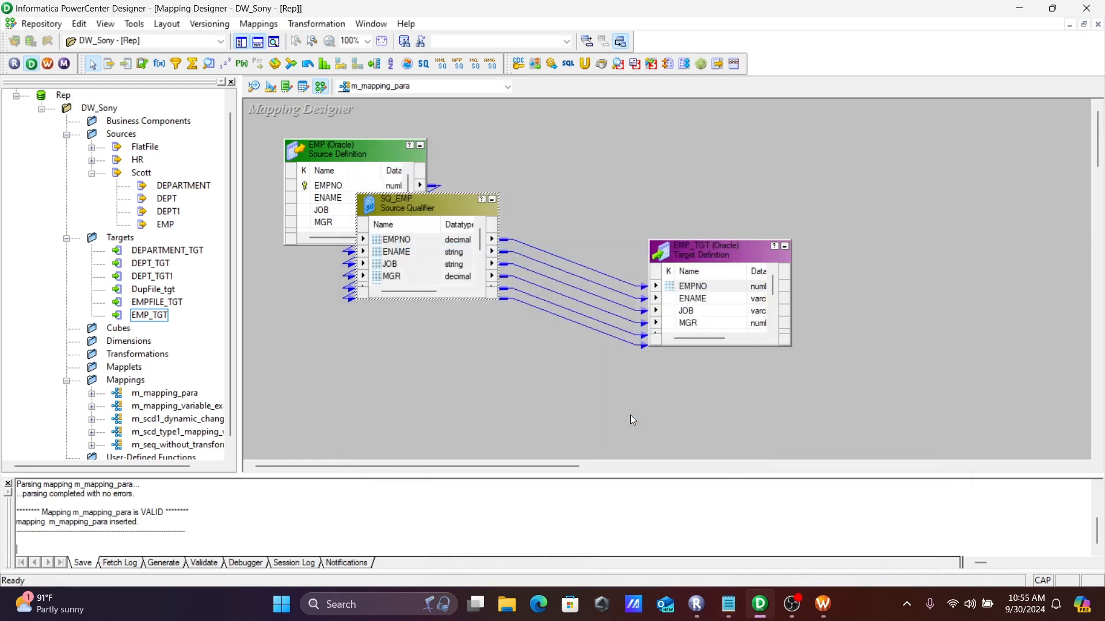
Preview the EMP source data through the Scott ODBC data source, entering the database username and password, and widen the preview to show DEPTNO
right_click(351, 151)
click(385, 190)
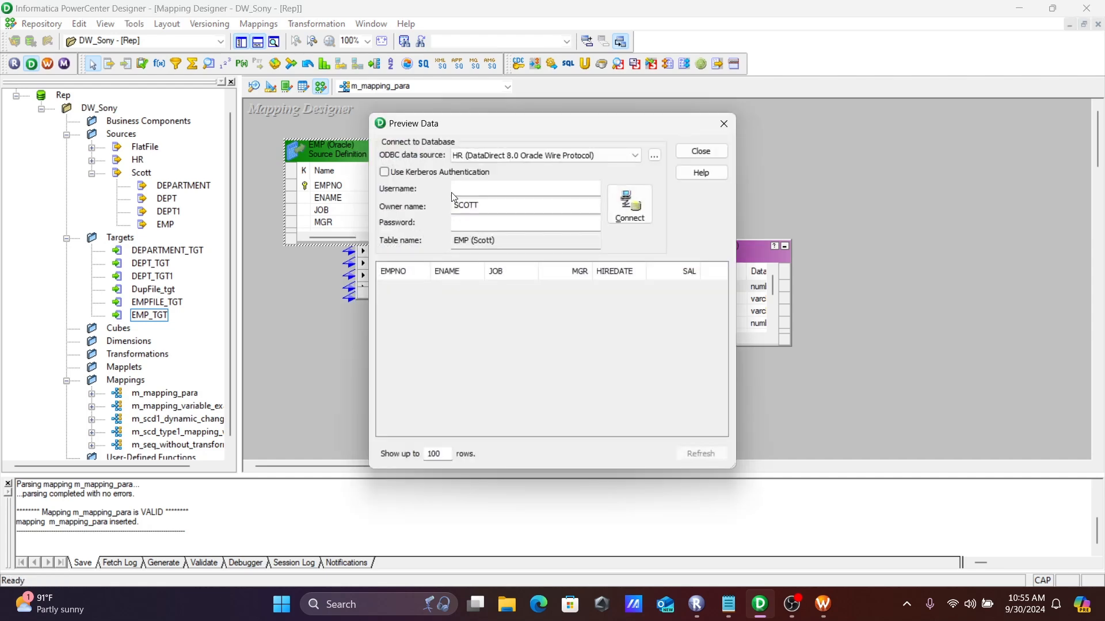
click(464, 157)
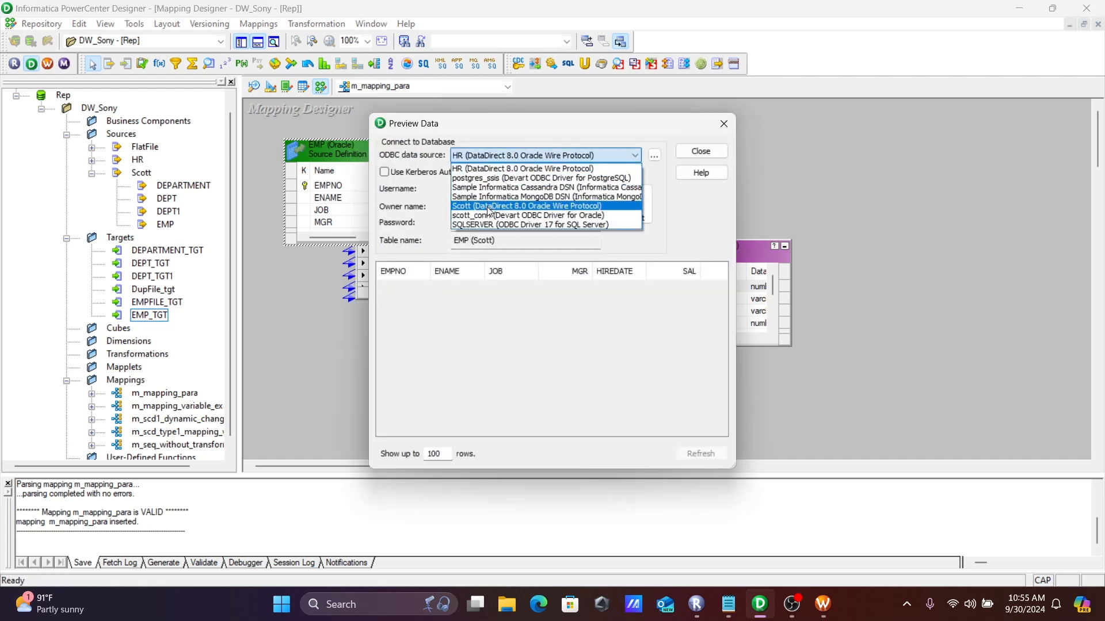
click(488, 206)
click(462, 185)
text(SCOTT)
key(Tab)
key(Tab)
text(tige)
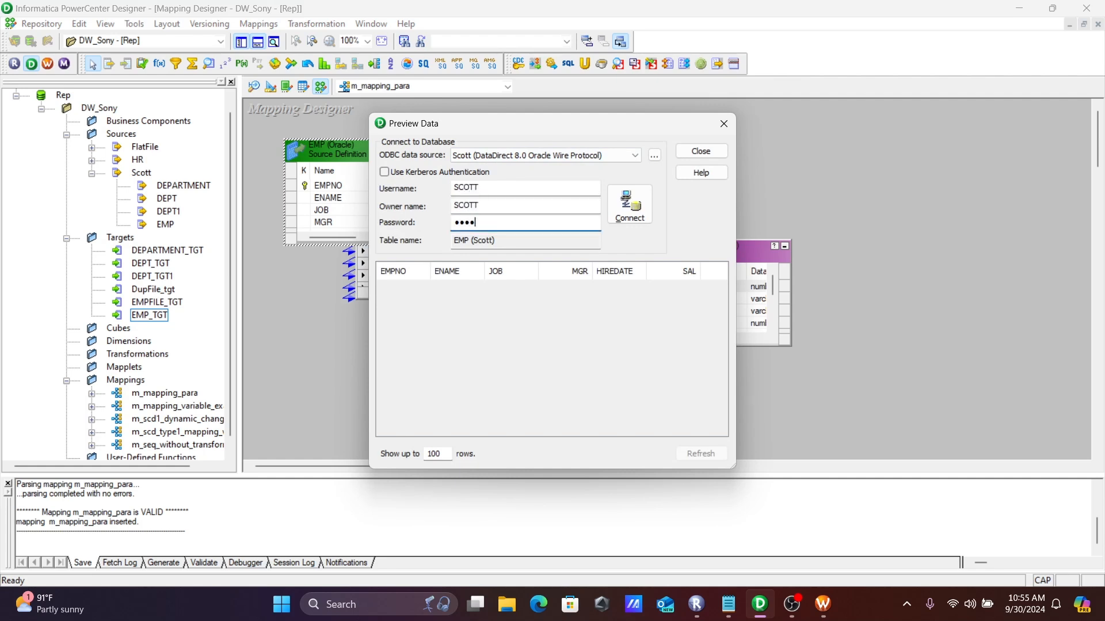
text(r)
key(Return)
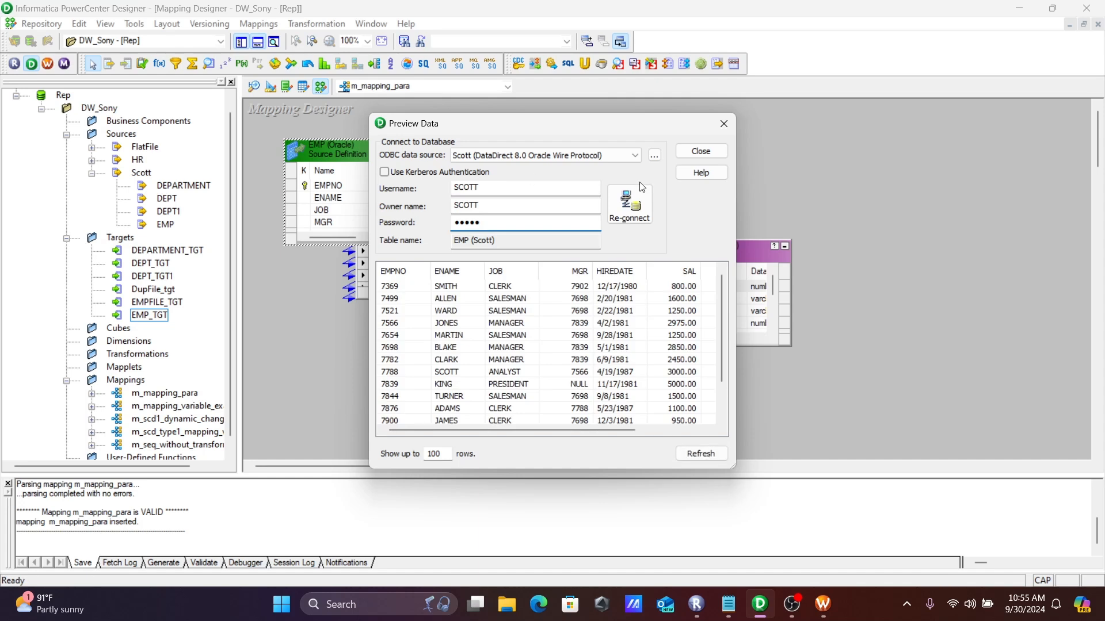
drag(738, 197, 921, 184)
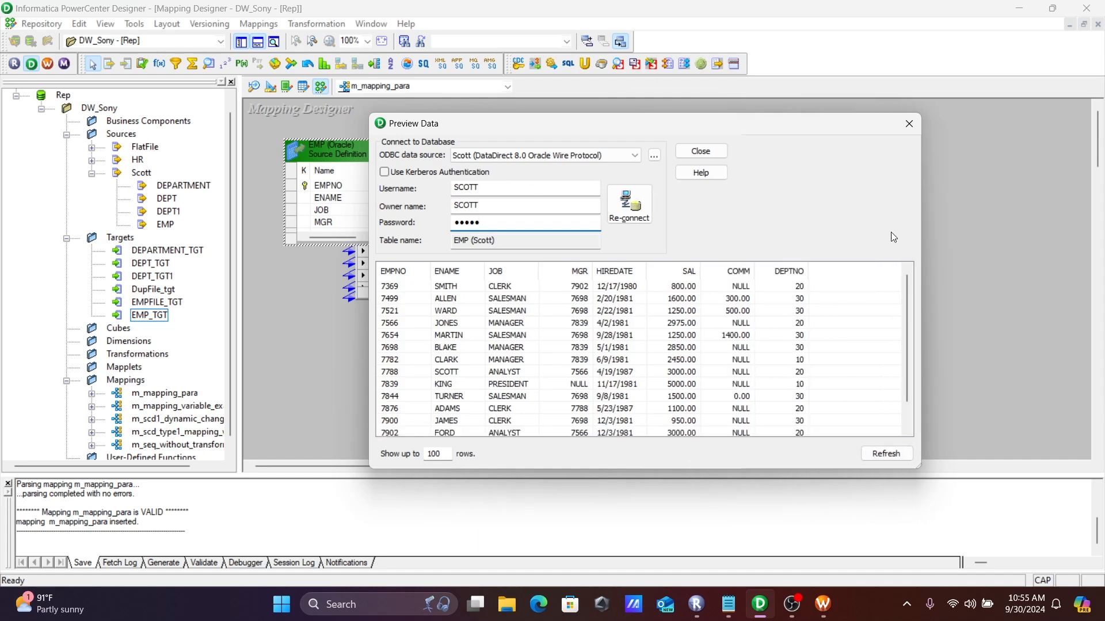
Set $$DEPT_NO to 10 in abc.txt and close the EMP data preview in Designer
click(729, 604)
text(10)
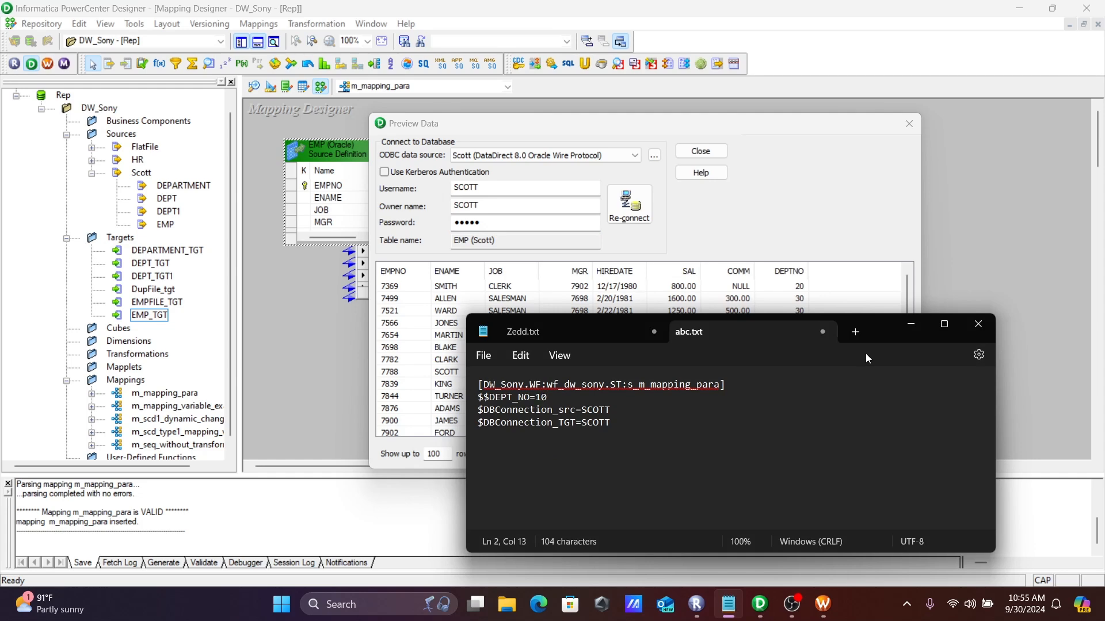
click(912, 329)
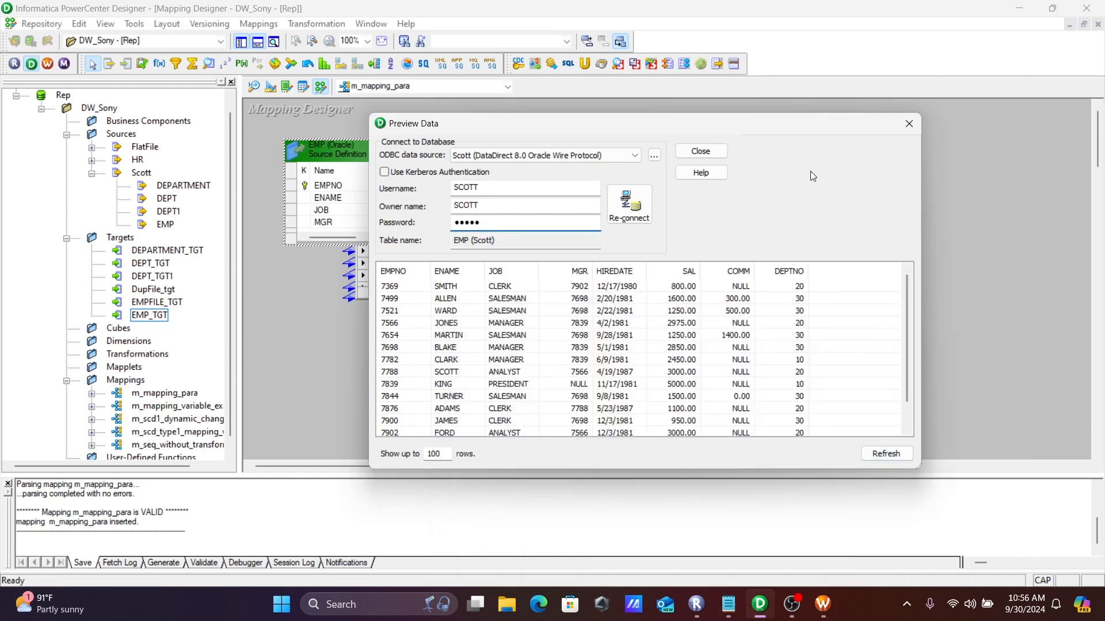
click(710, 152)
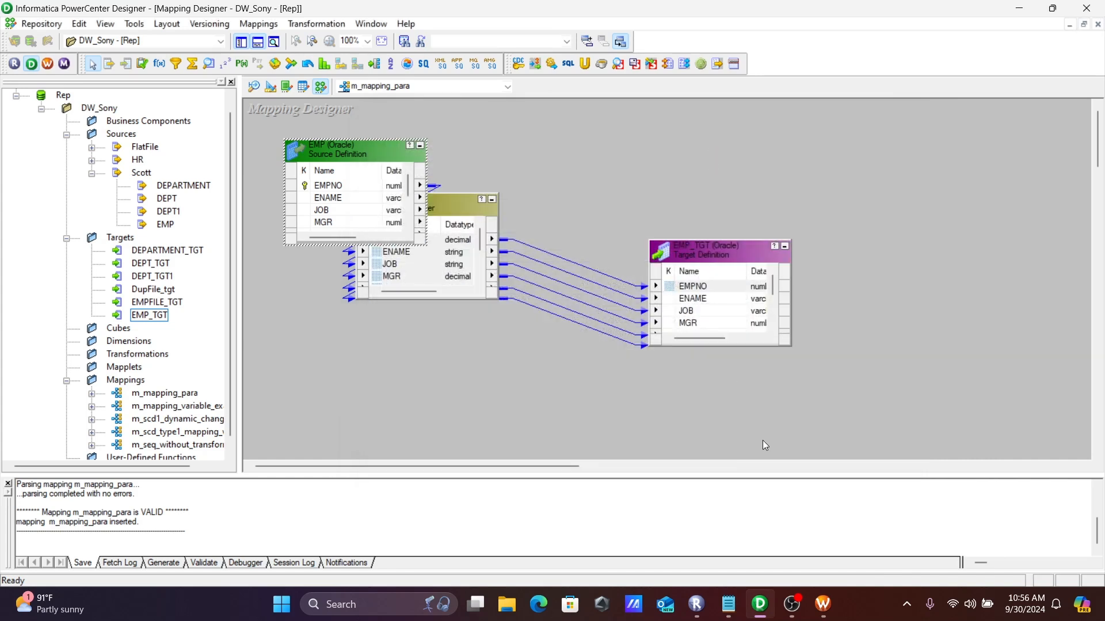
Minimize the Designer and Workflow Manager windows and save abc.txt in Notepad
click(730, 604)
click(1021, 8)
click(974, 41)
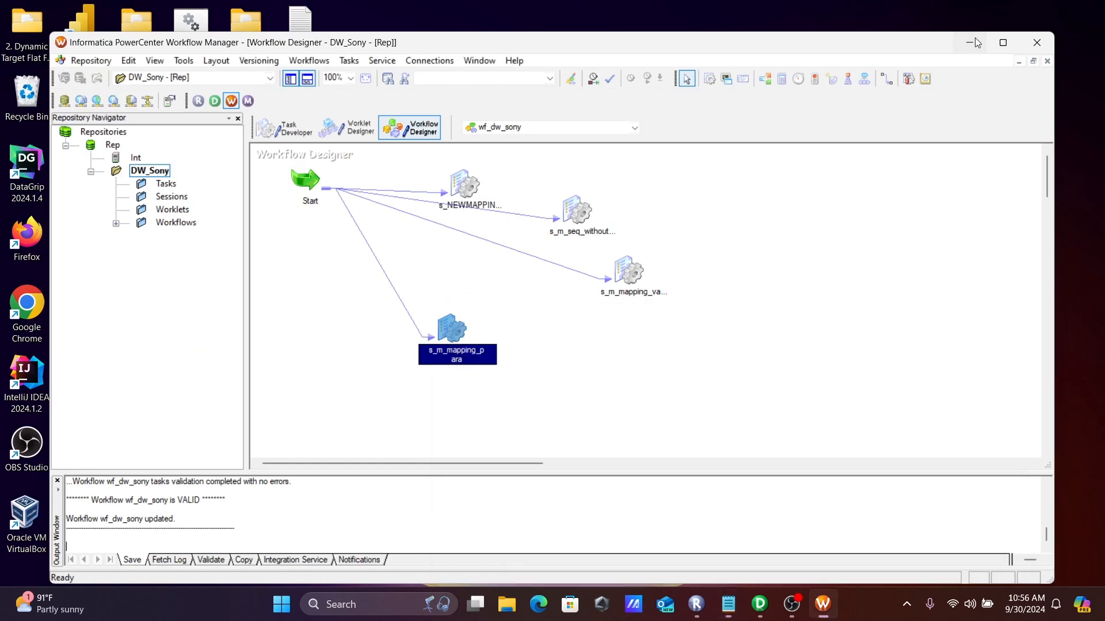
key(ctrl+s)
Save a copy of the parameter file to the Desktop as Para.prm with the file type All files
click(485, 356)
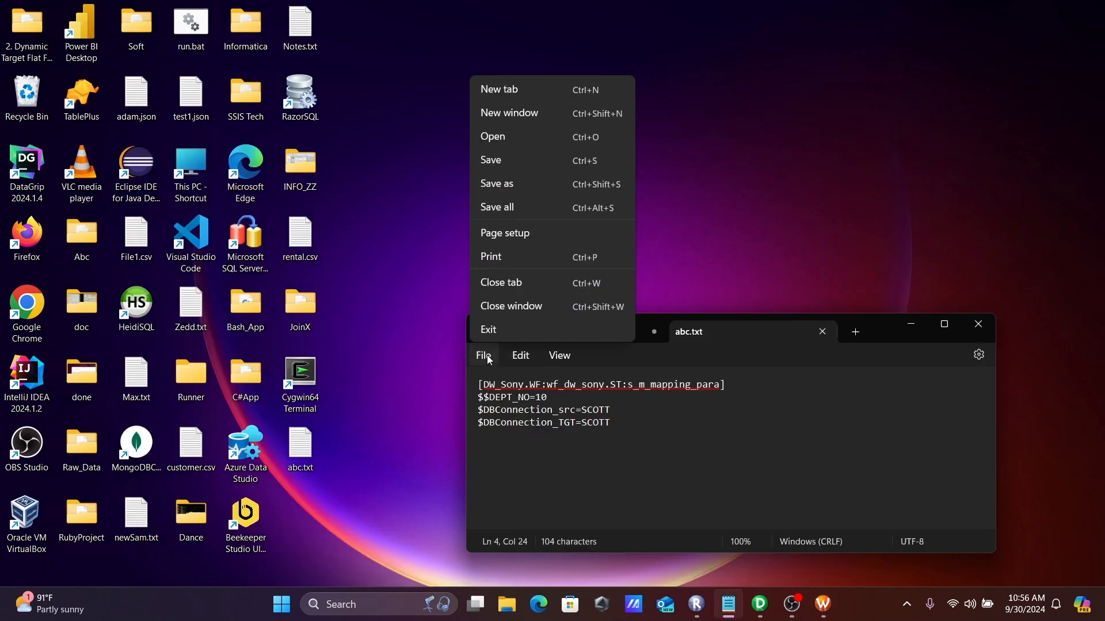
click(503, 186)
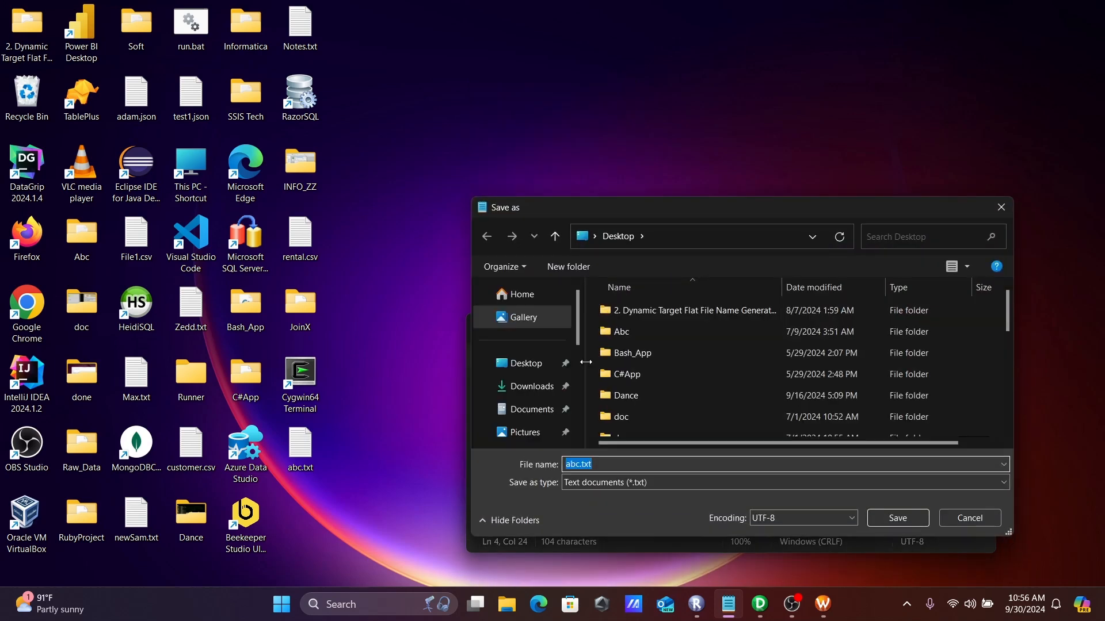
click(530, 372)
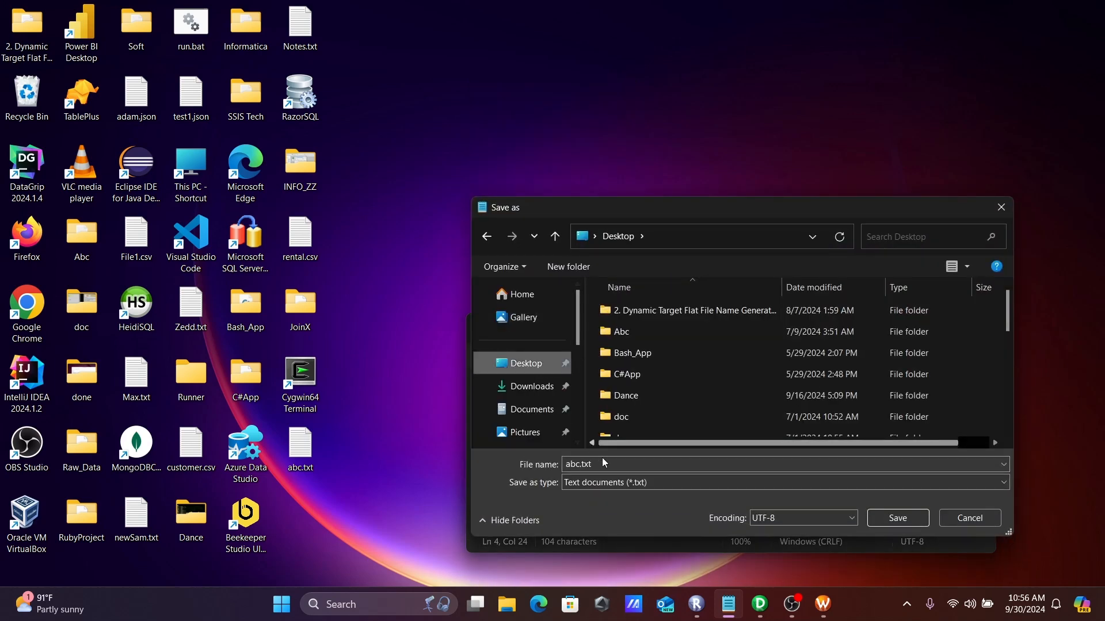
click(640, 483)
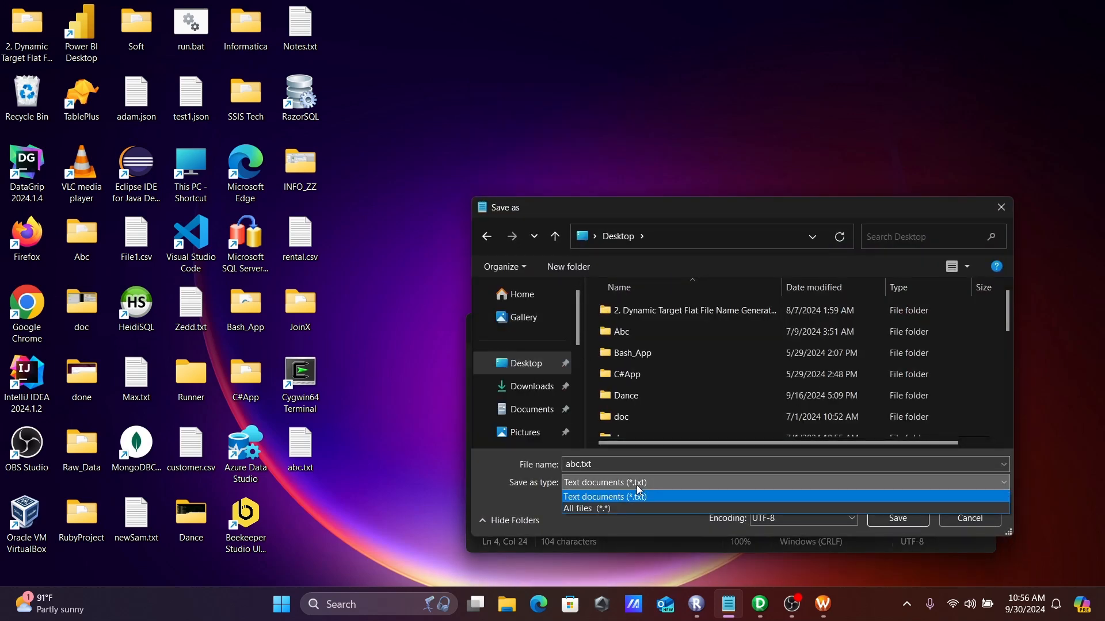
click(588, 508)
triple_click(613, 464)
key(BackSpace)
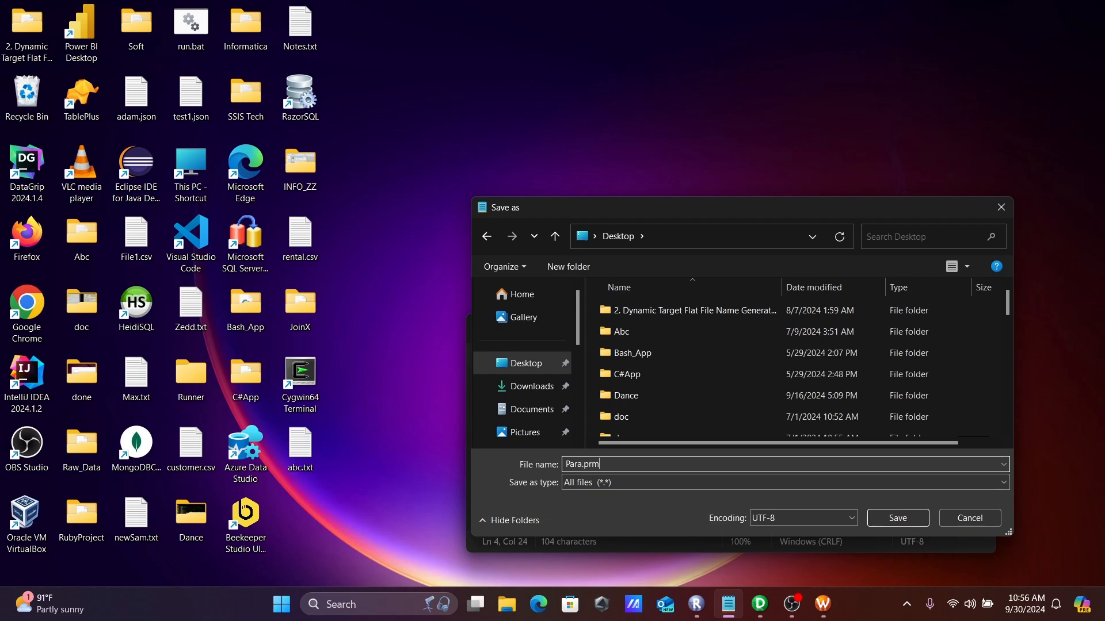
click(893, 517)
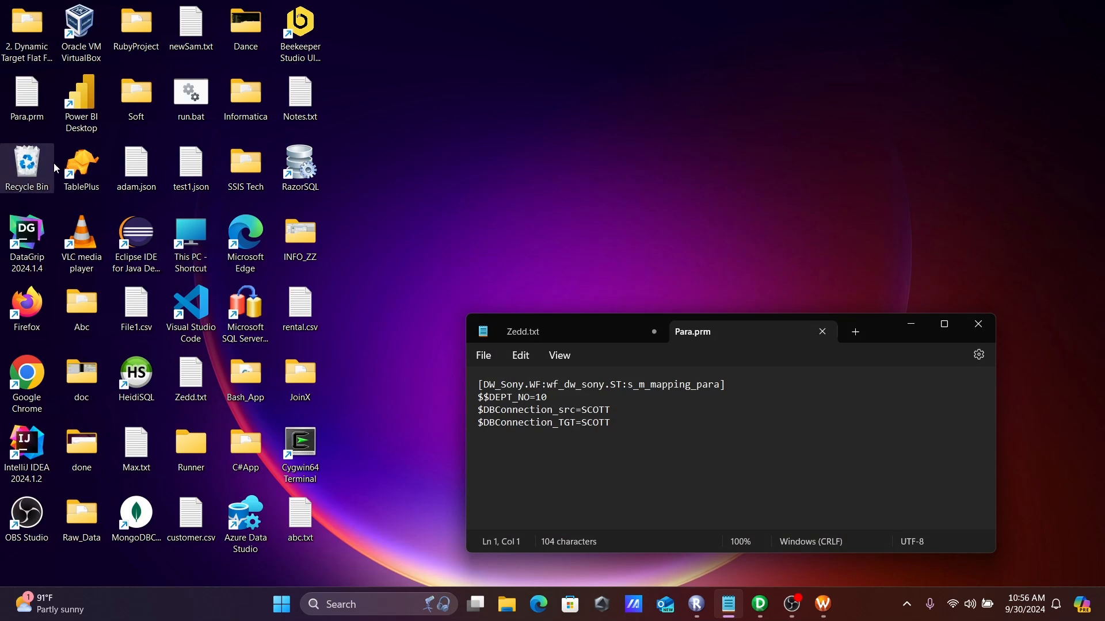
Check the file type of Para.prm in its properties, close the file in Notepad and minimize Notepad
right_click(31, 107)
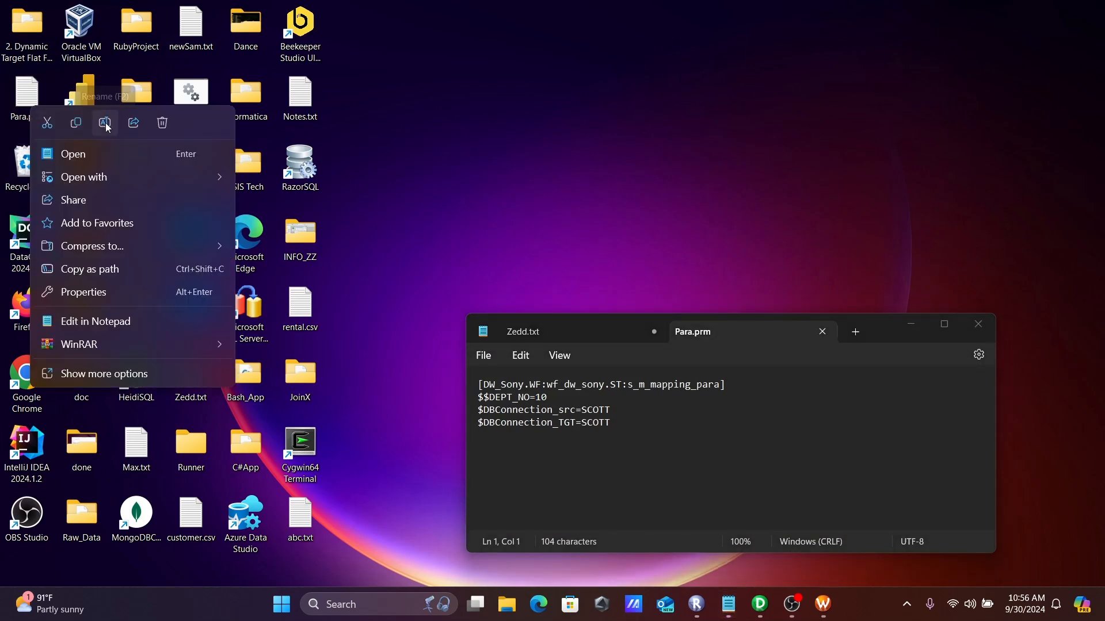
click(92, 293)
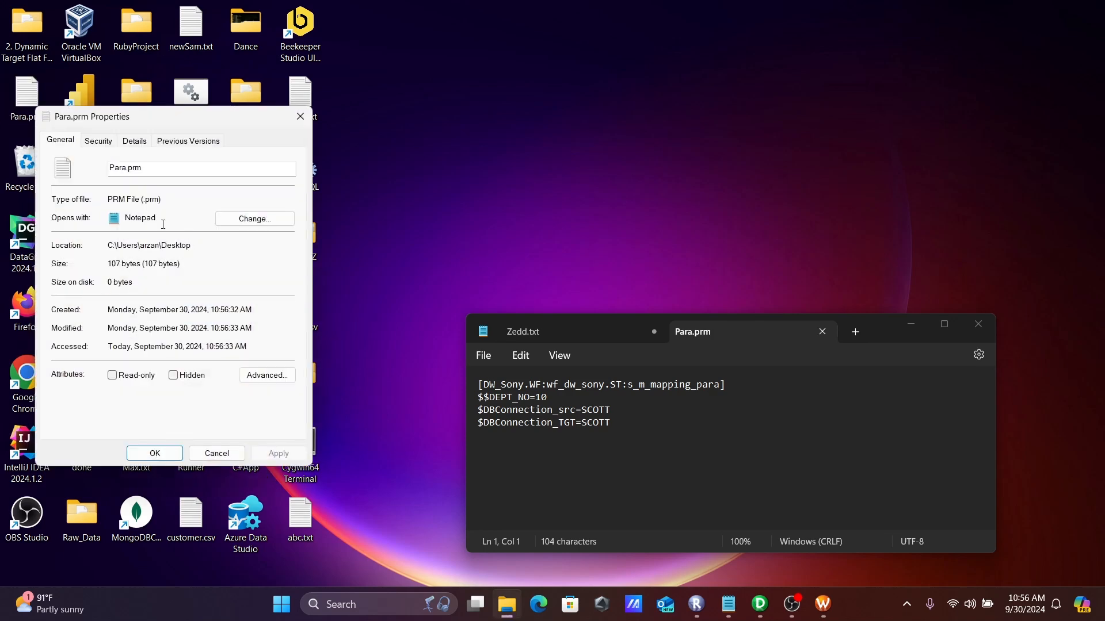
click(155, 453)
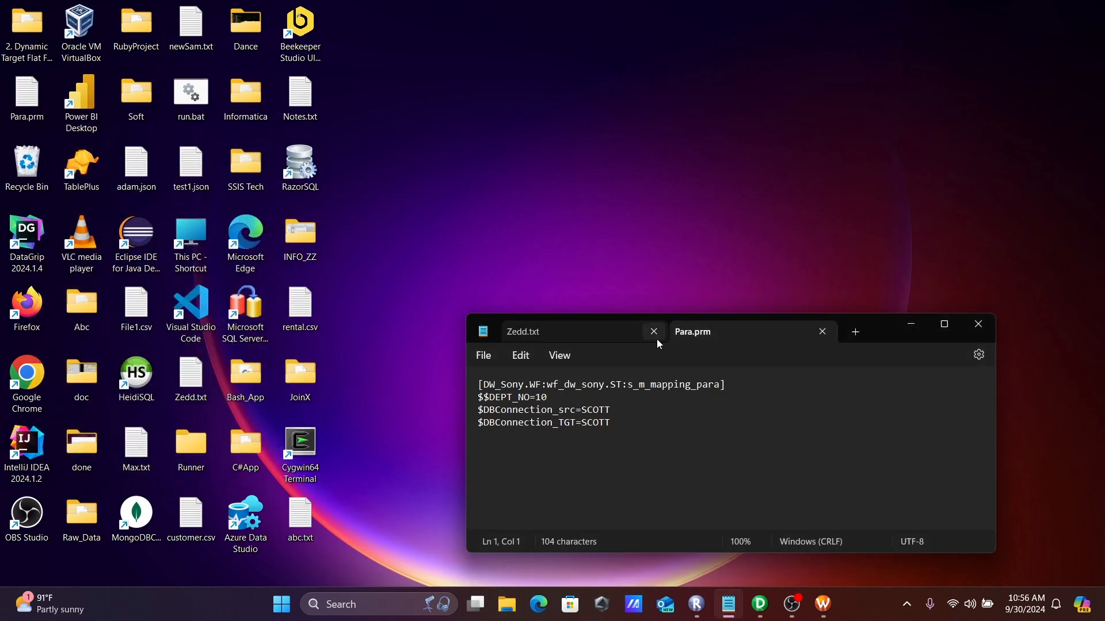
click(823, 332)
click(912, 326)
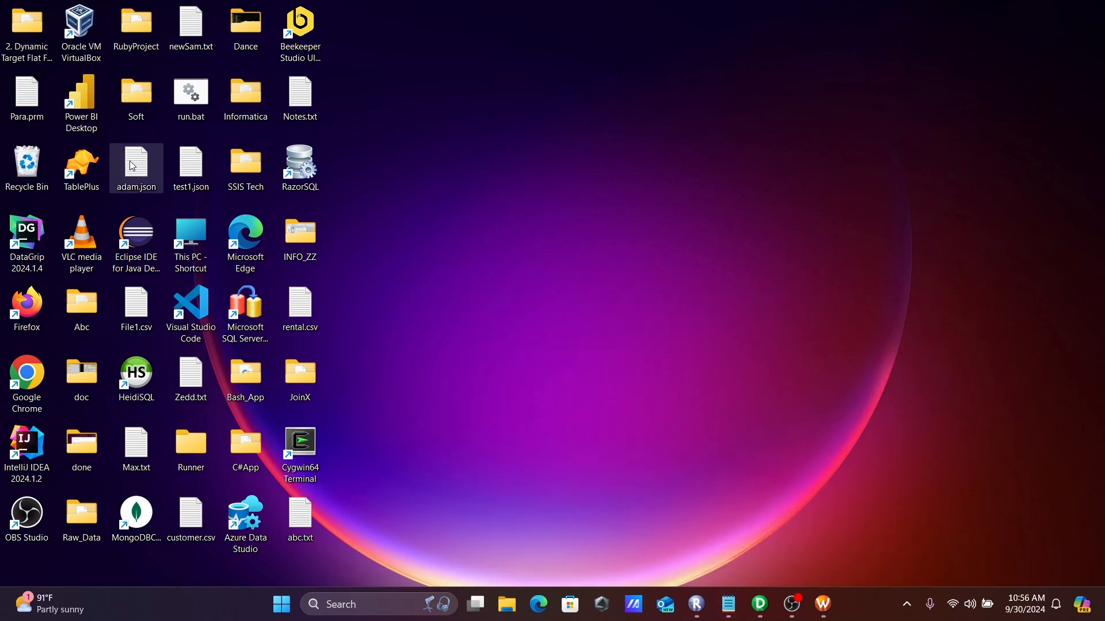
Examine the location of Para.prm in its properties and the full path of the Informatica folder on the desktop
right_click(37, 102)
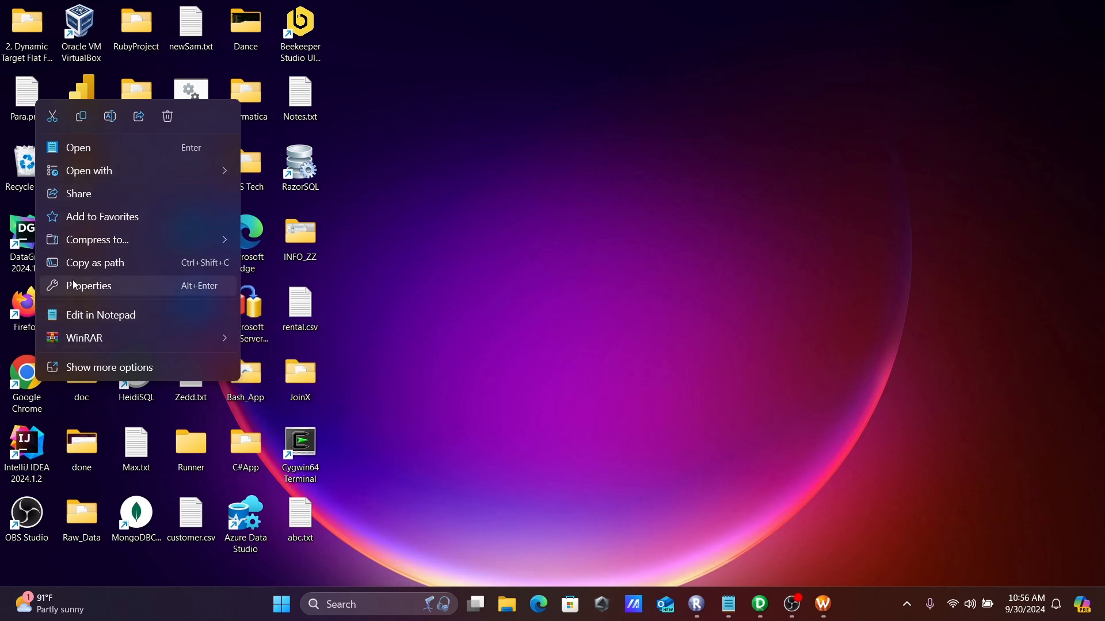
click(87, 286)
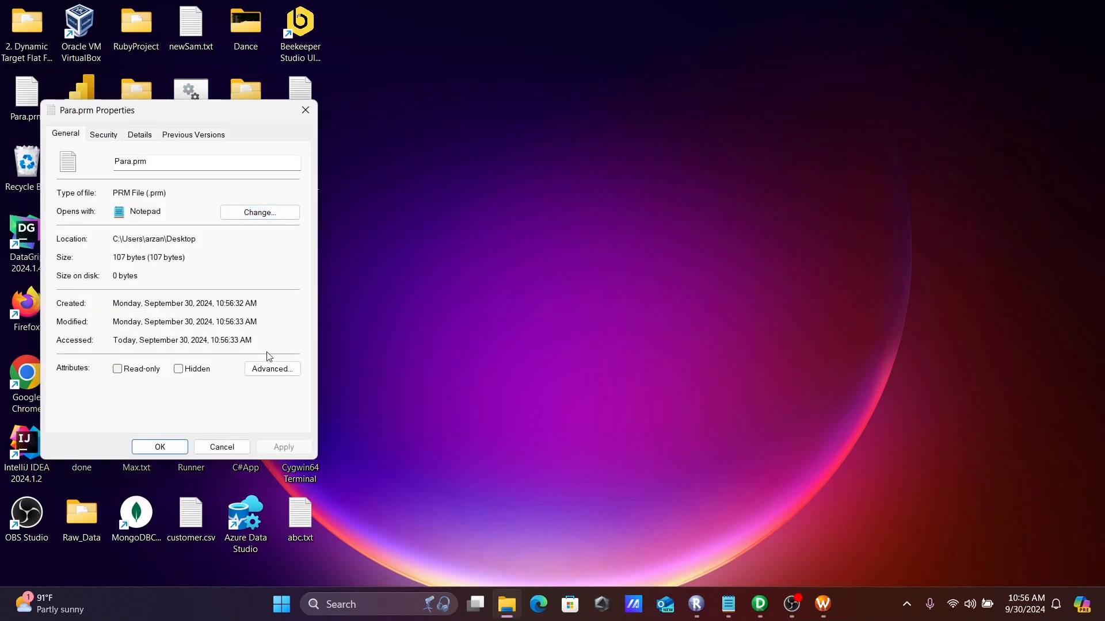
click(221, 446)
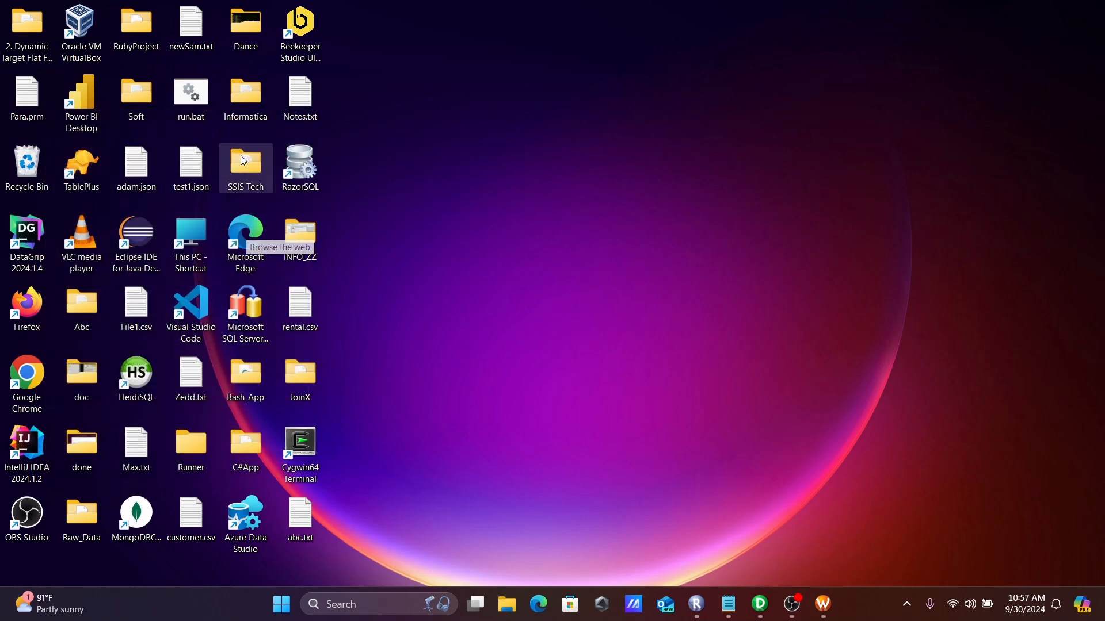
double_click(241, 118)
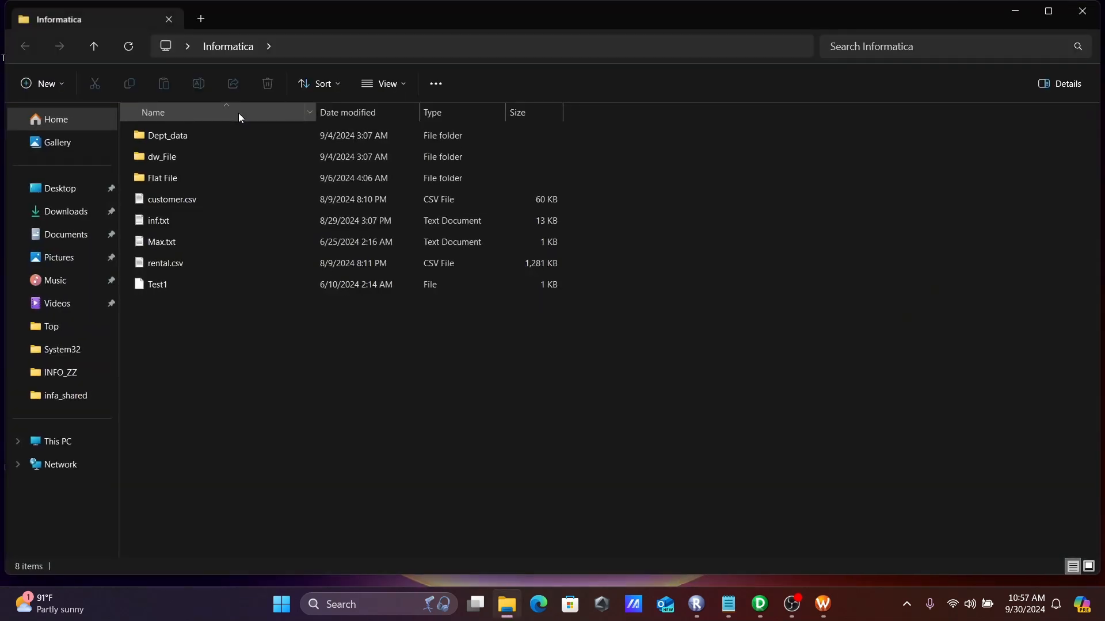
click(395, 53)
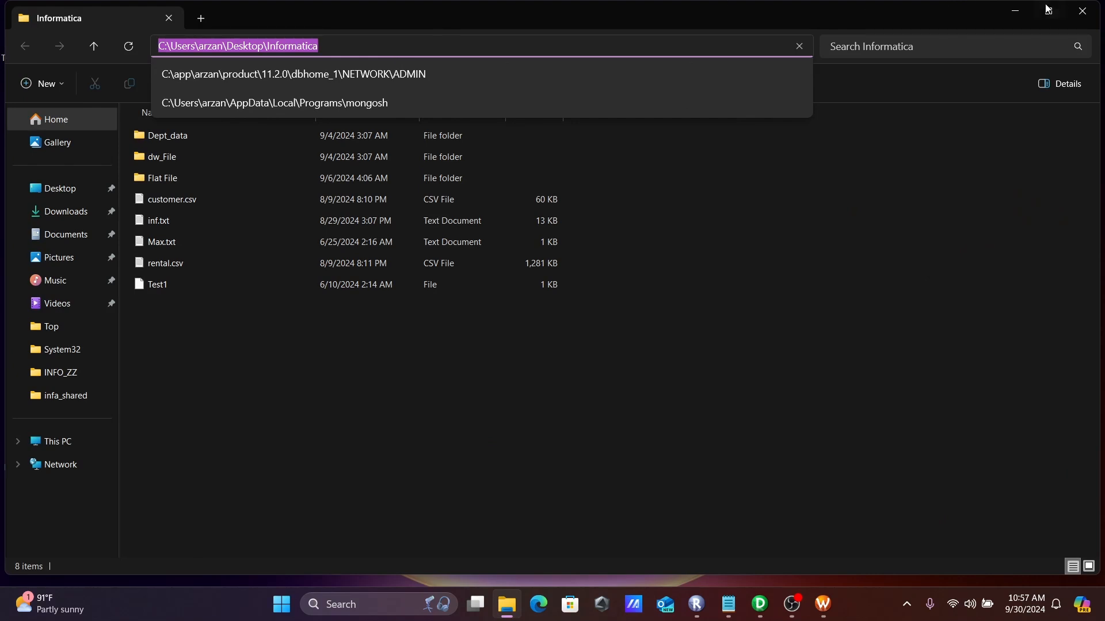
click(1015, 10)
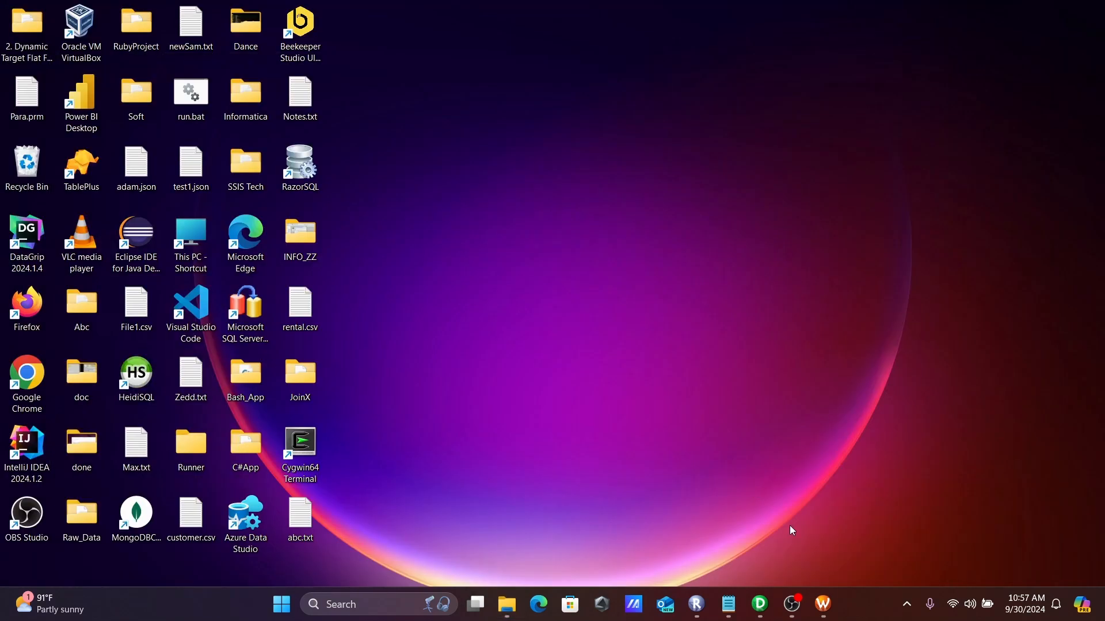
Set the Parameter Filename of session s_m_mapping_para to the full path of Para.prm in the desktop's Informatica folder and save the workflow
click(824, 604)
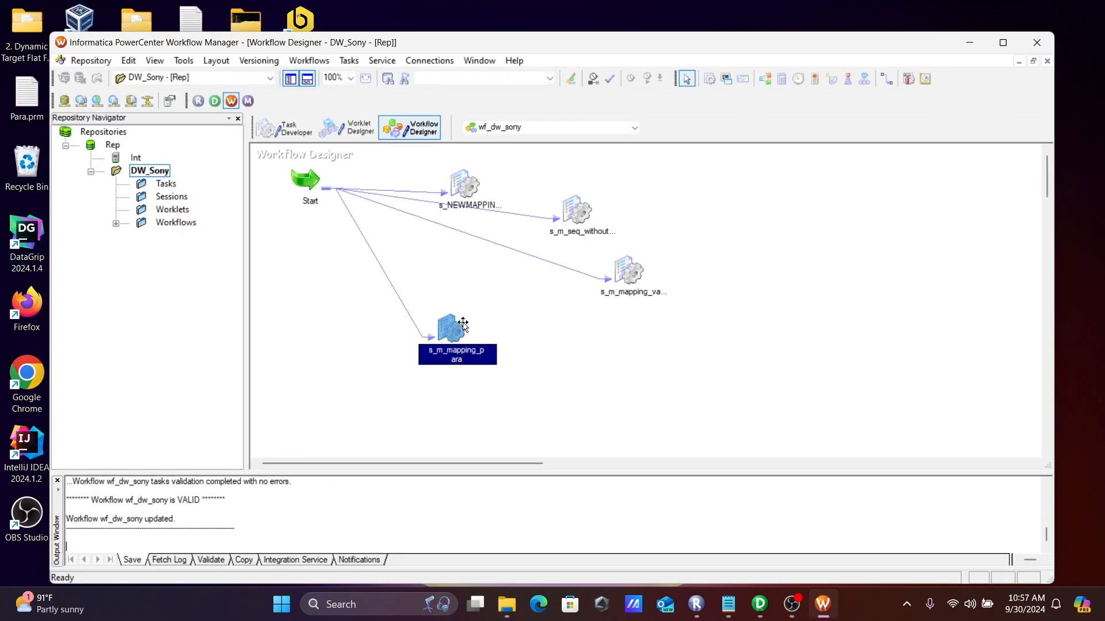
double_click(465, 325)
click(475, 135)
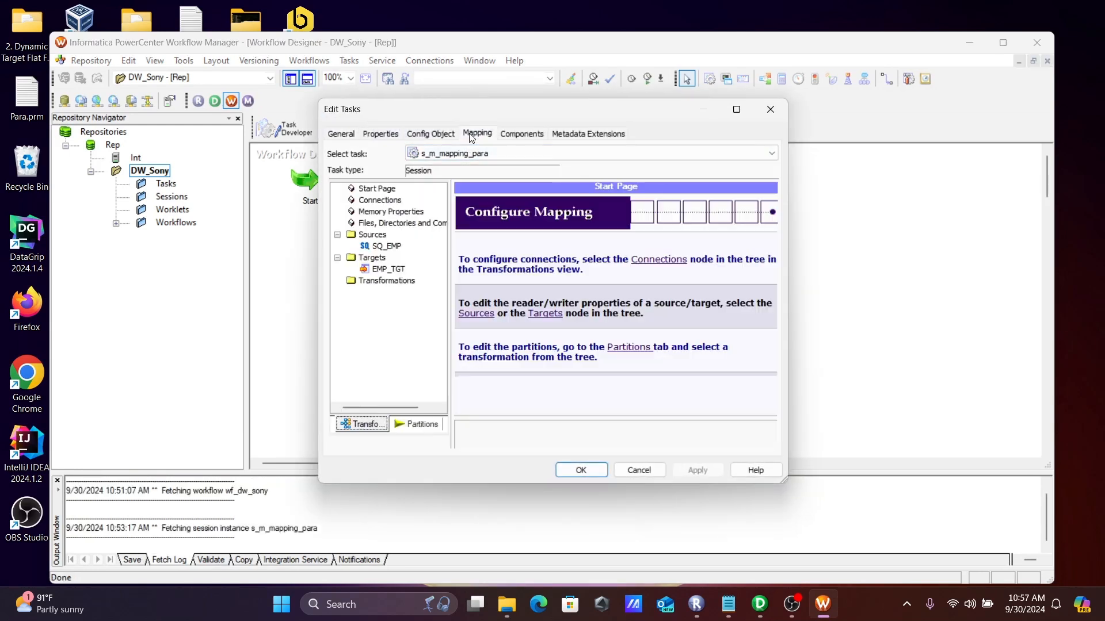
click(401, 222)
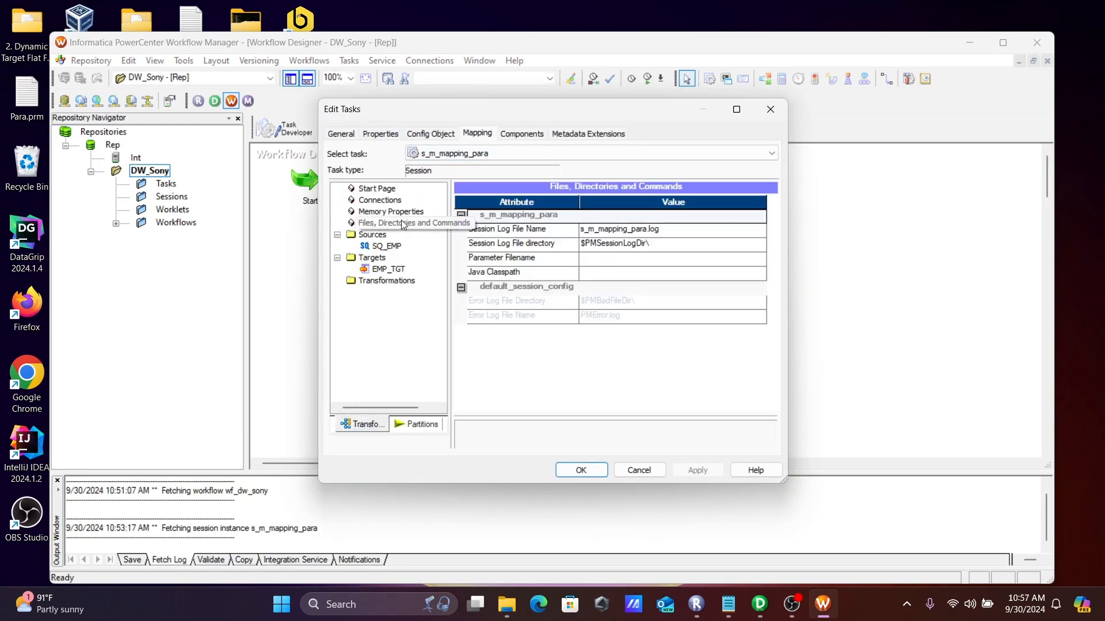
click(592, 264)
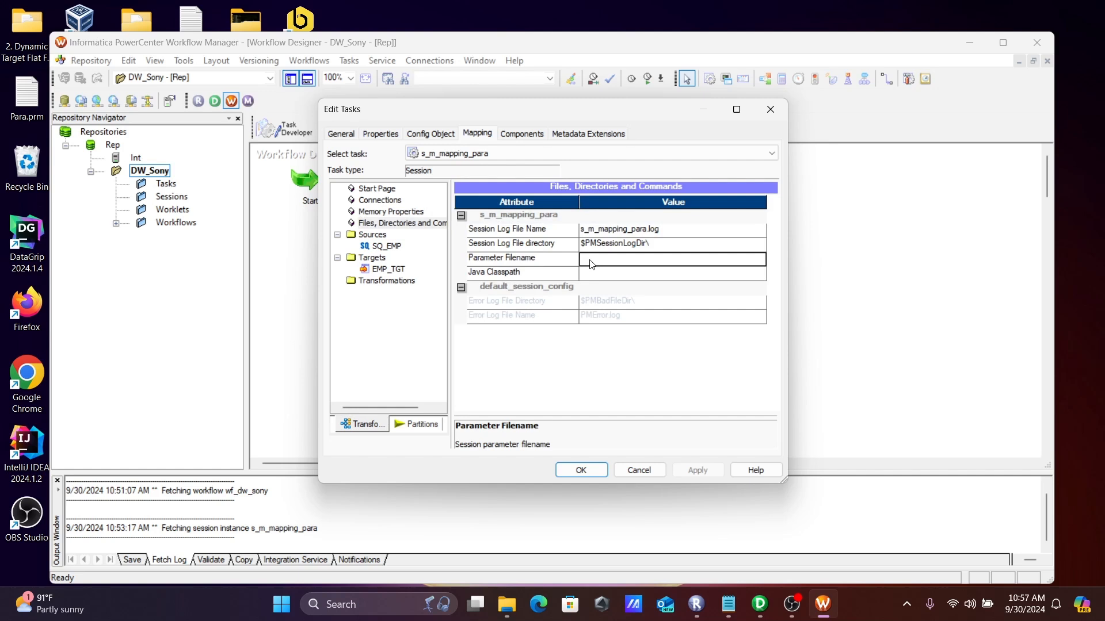
text(C:\Users\arzan\Desktop\Informatica)
click(708, 258)
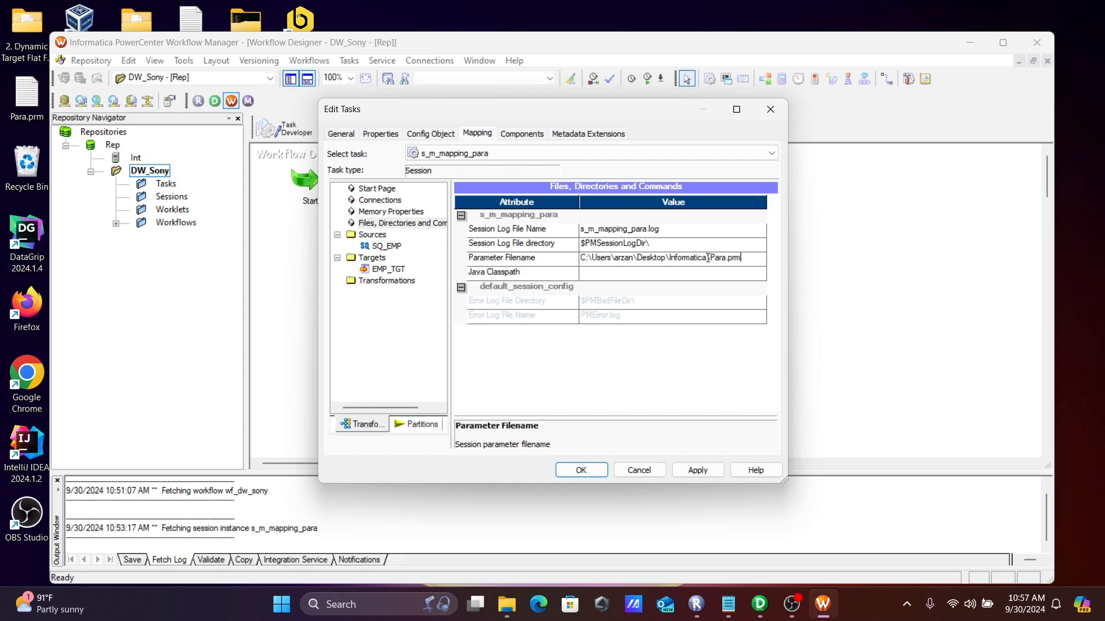
click(693, 469)
click(582, 471)
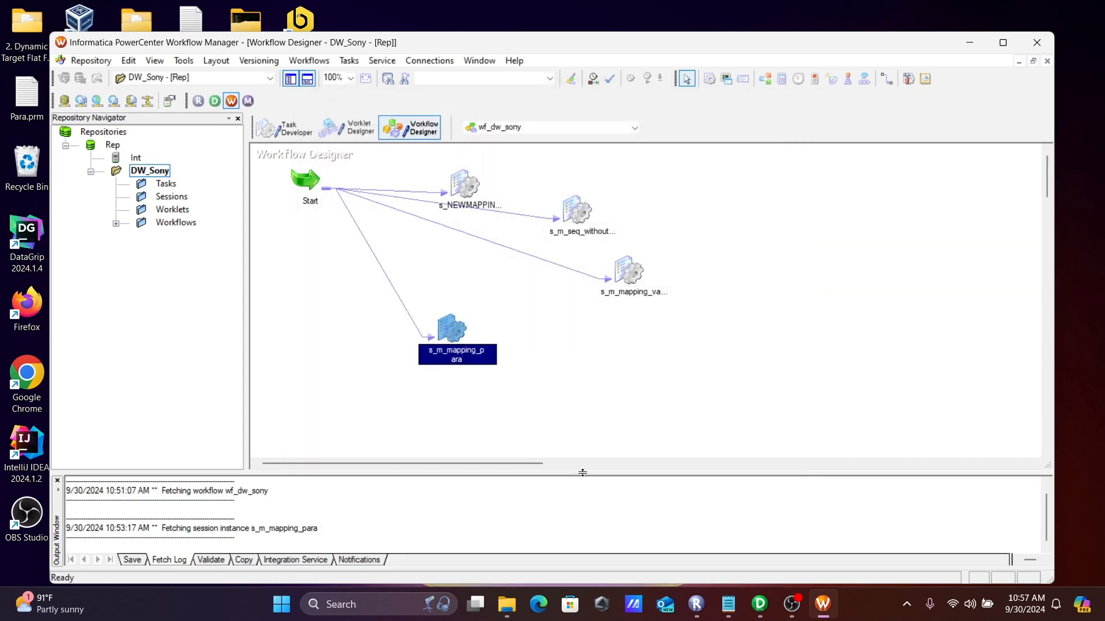
key(ctrl+s)
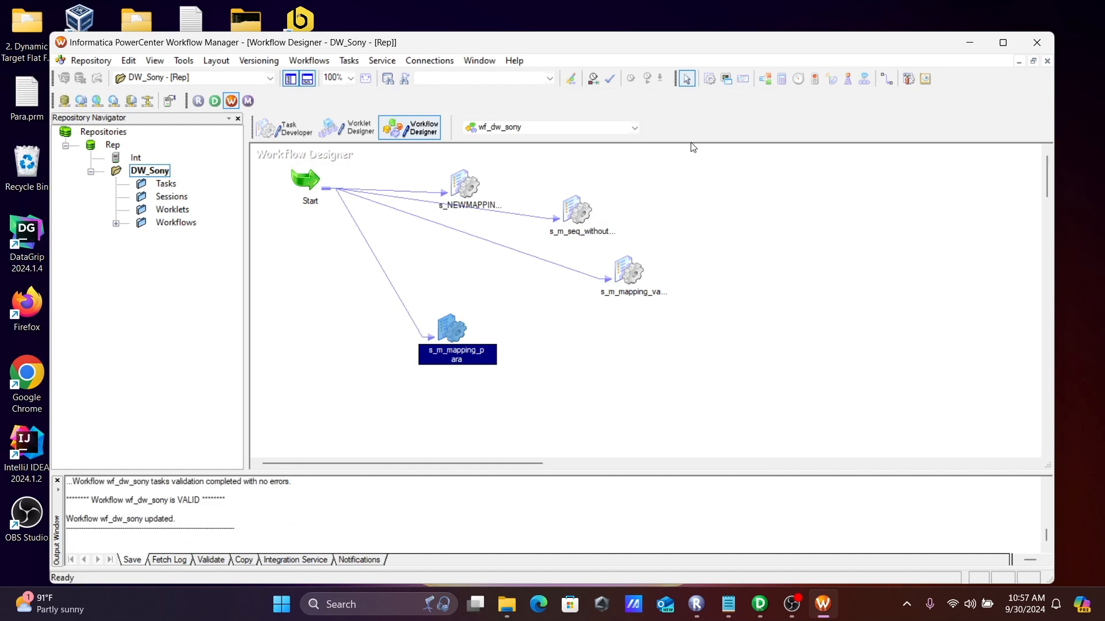
Try to start the s_m_mapping_para task and check its start messages in Workflow Manager
drag(631, 48, 786, 34)
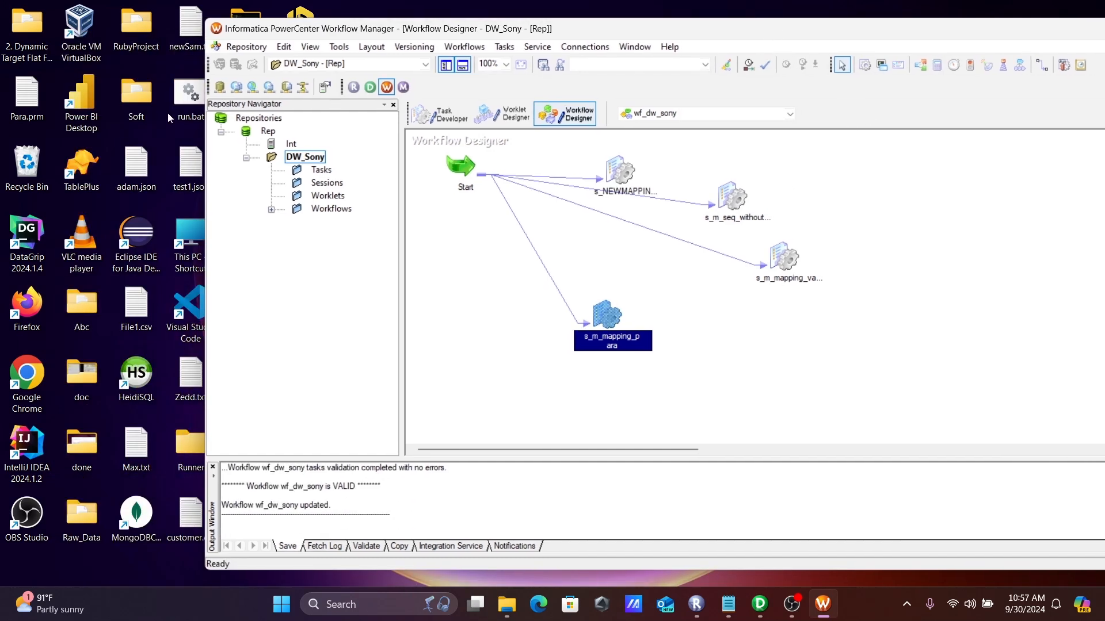
right_click(611, 315)
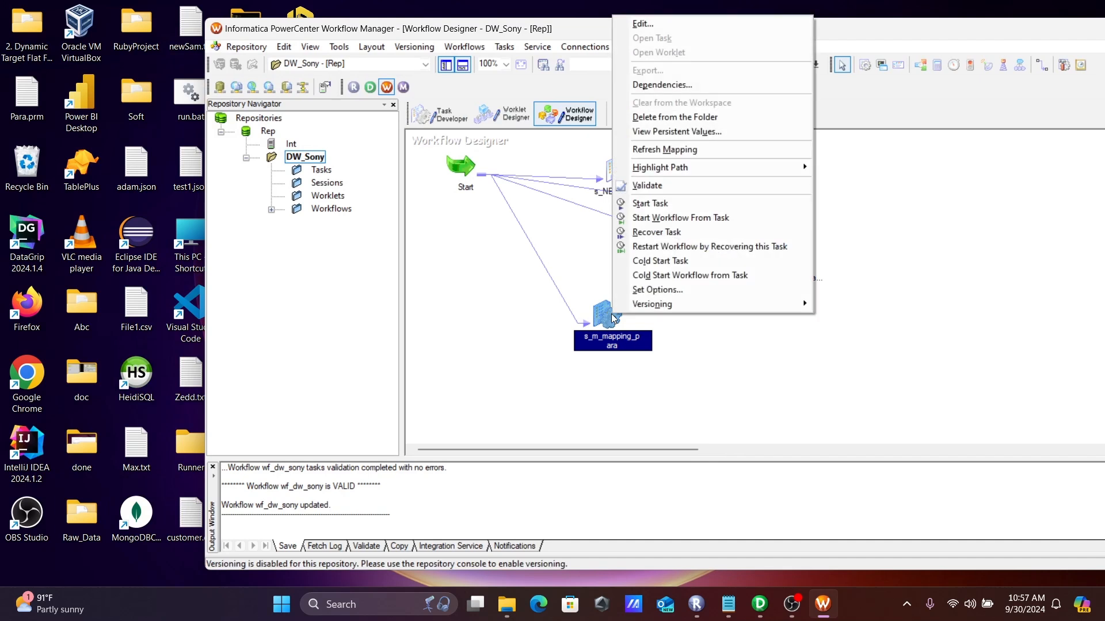
click(647, 205)
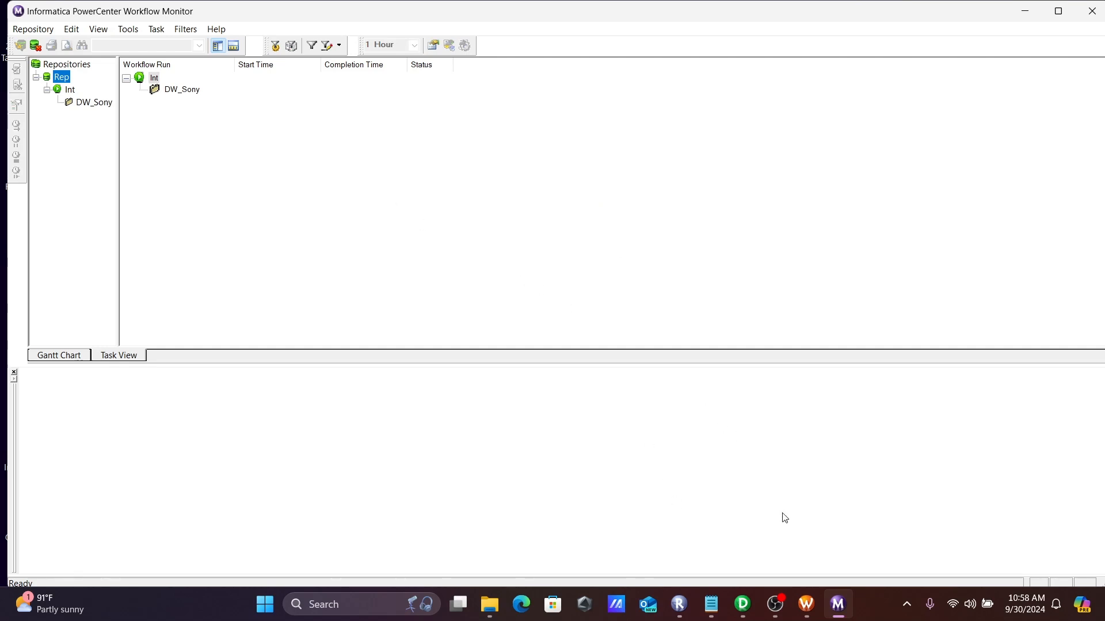
click(742, 604)
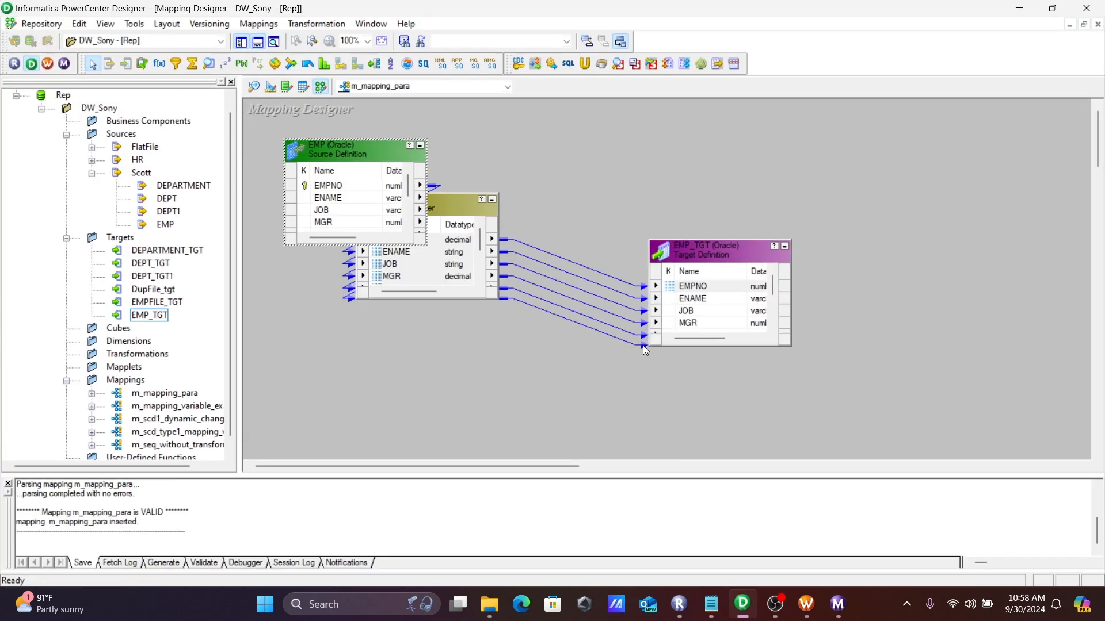
click(807, 604)
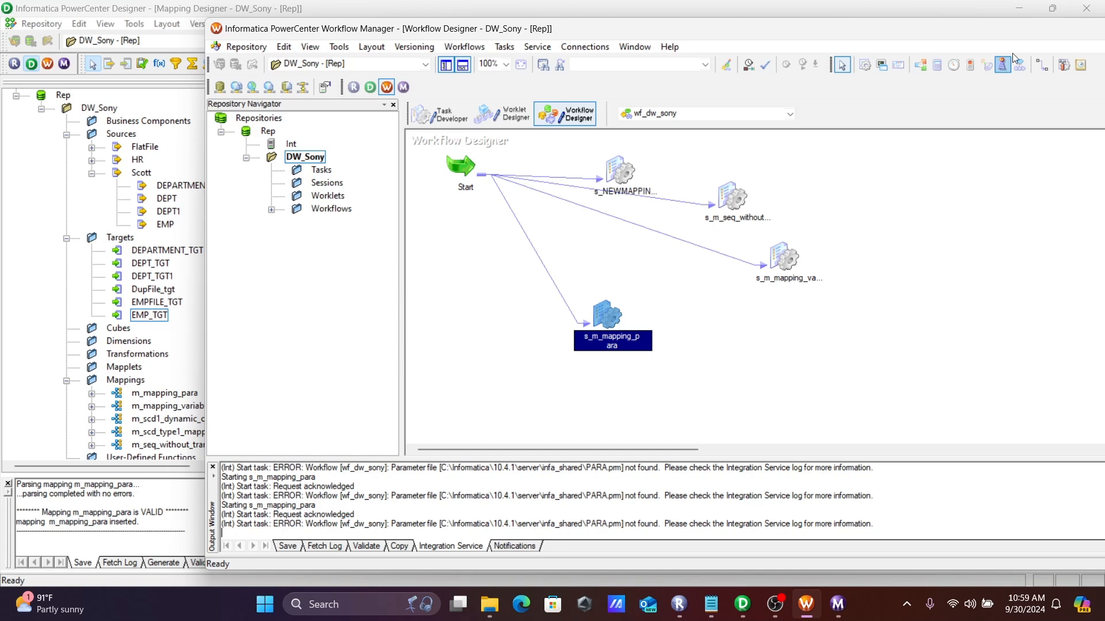
Minimize the Workflow Manager and Designer windows and copy Para.prm from the desktop
drag(1018, 32, 924, 72)
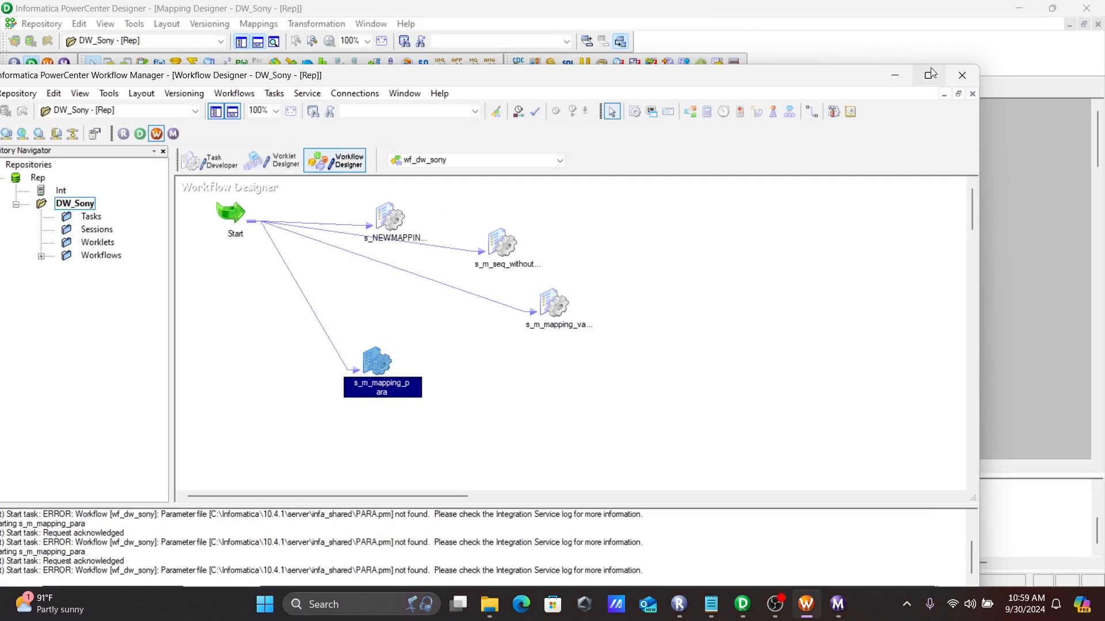
click(894, 75)
click(1018, 8)
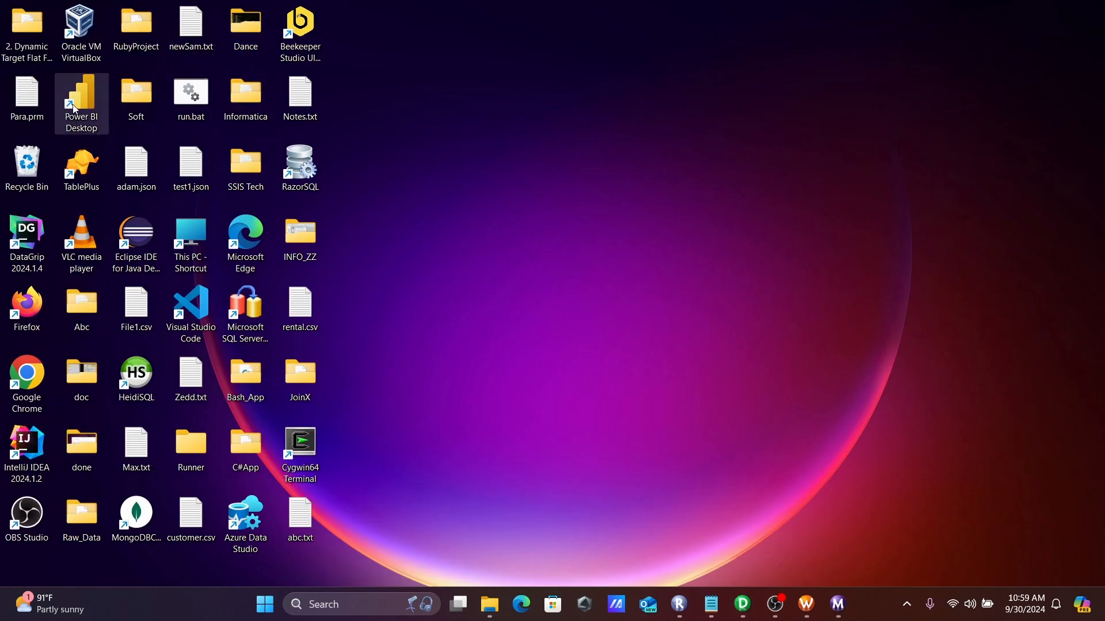
mouse_move(32, 100)
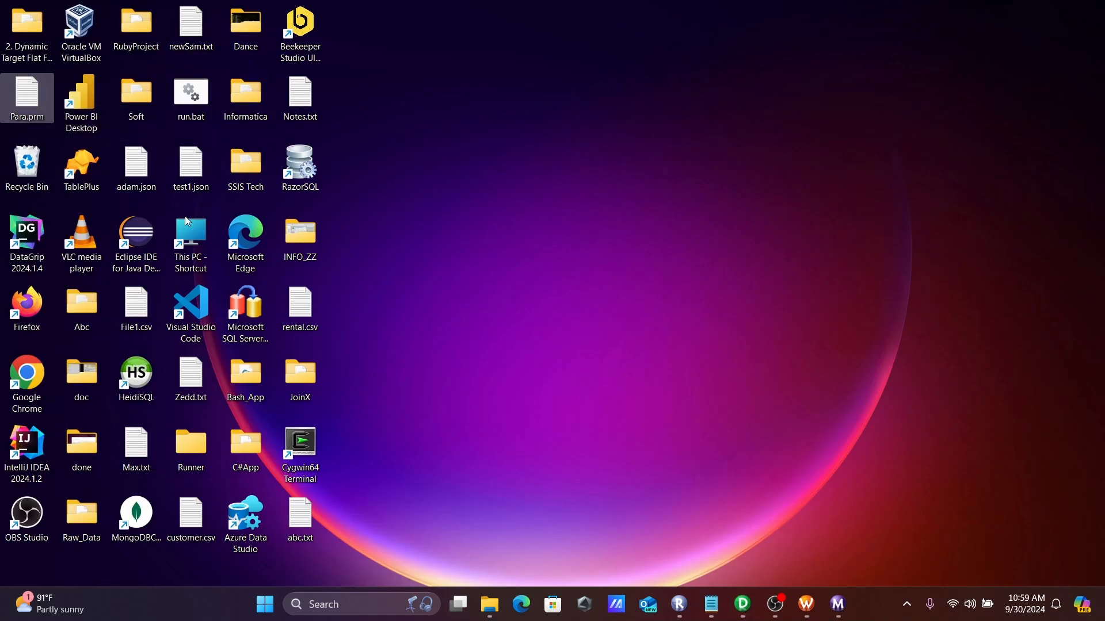
Paste the parameter file Para.prm into C:\Informatica\10.4.1\server\infa_shared and close the folder window
double_click(189, 231)
double_click(227, 145)
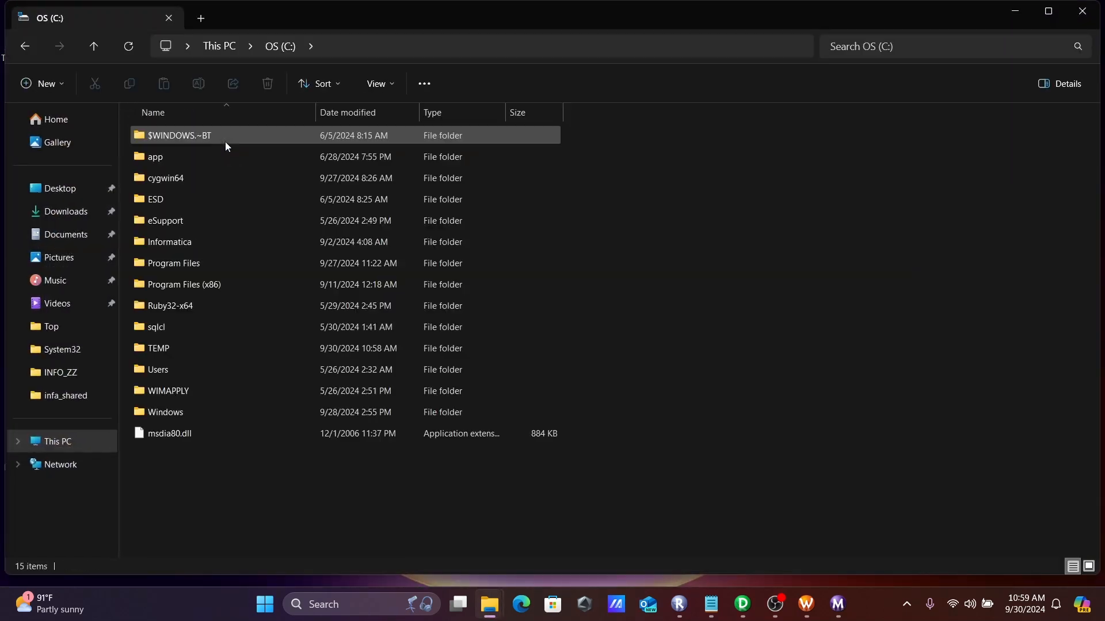
double_click(177, 249)
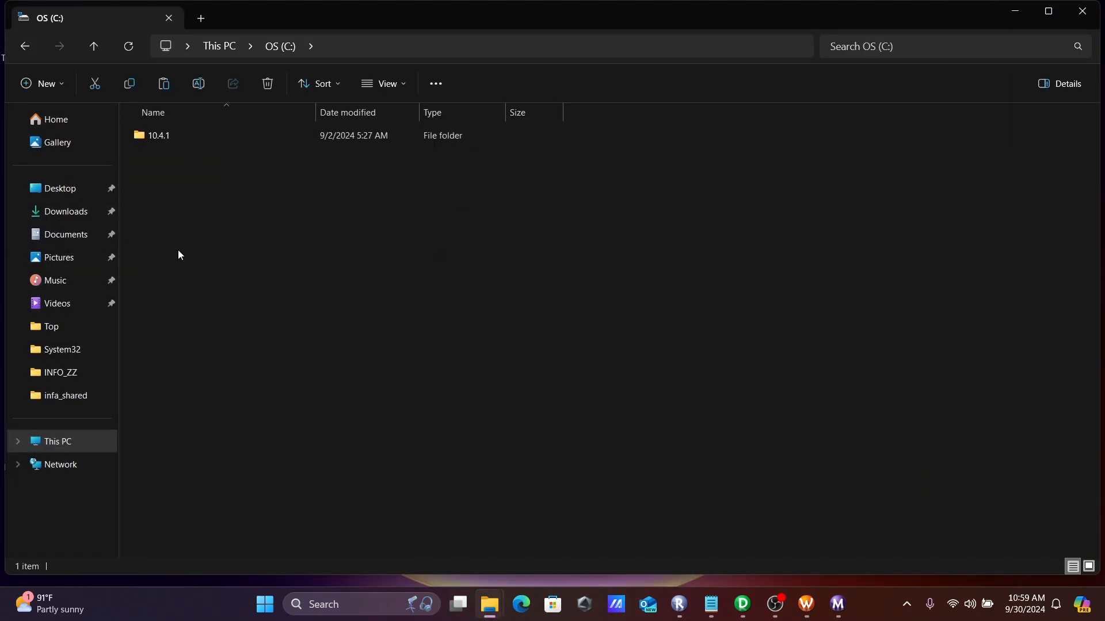
click(161, 138)
double_click(160, 137)
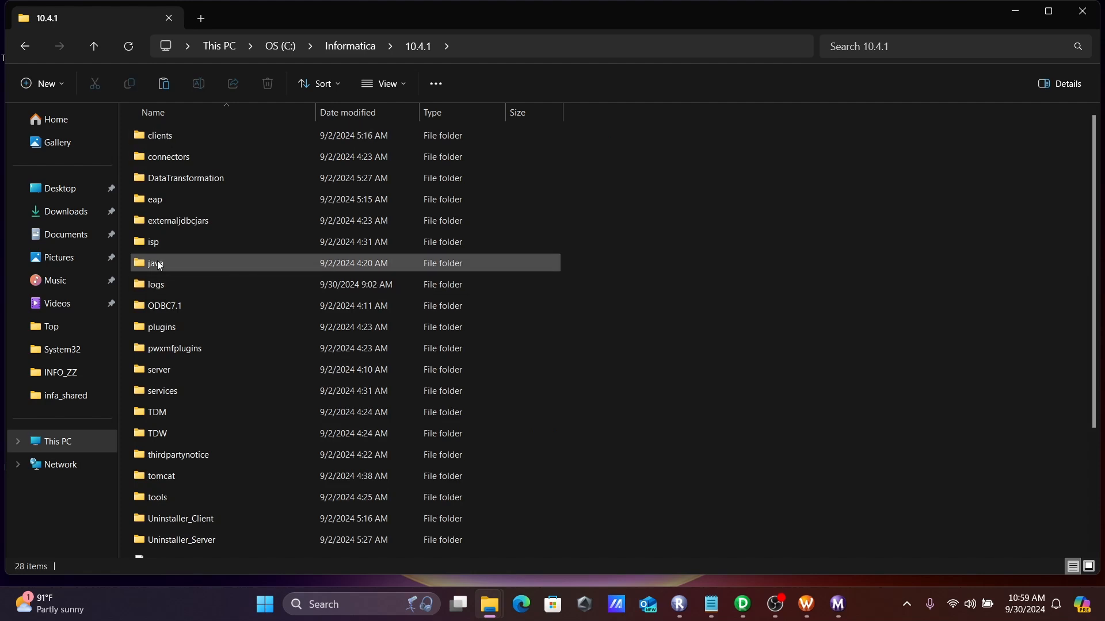
key(s)
key(Return)
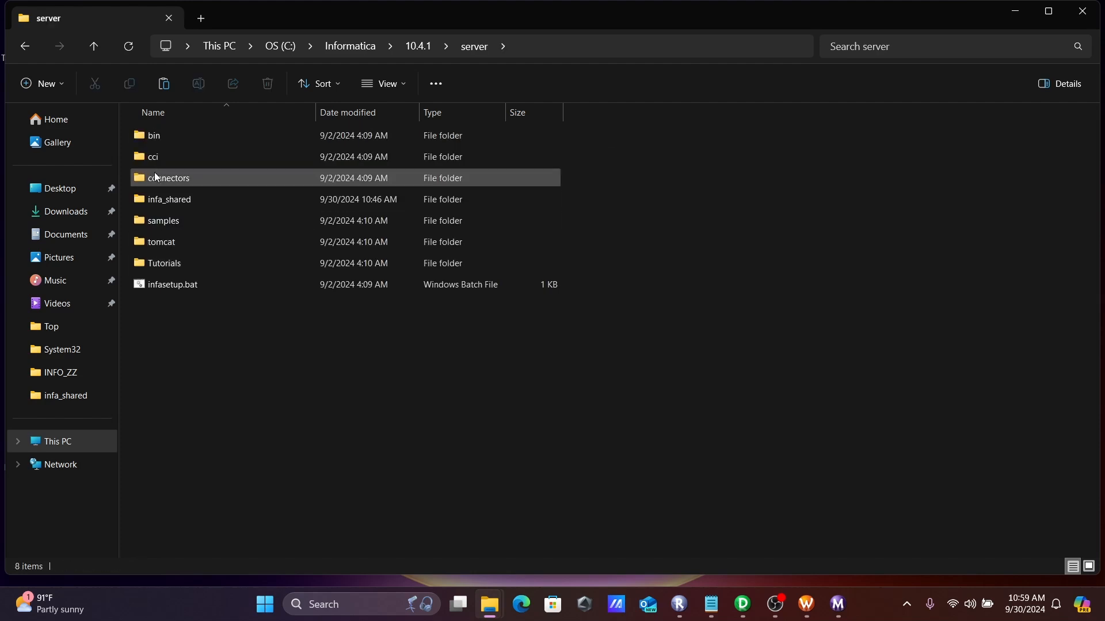
click(174, 202)
double_click(174, 200)
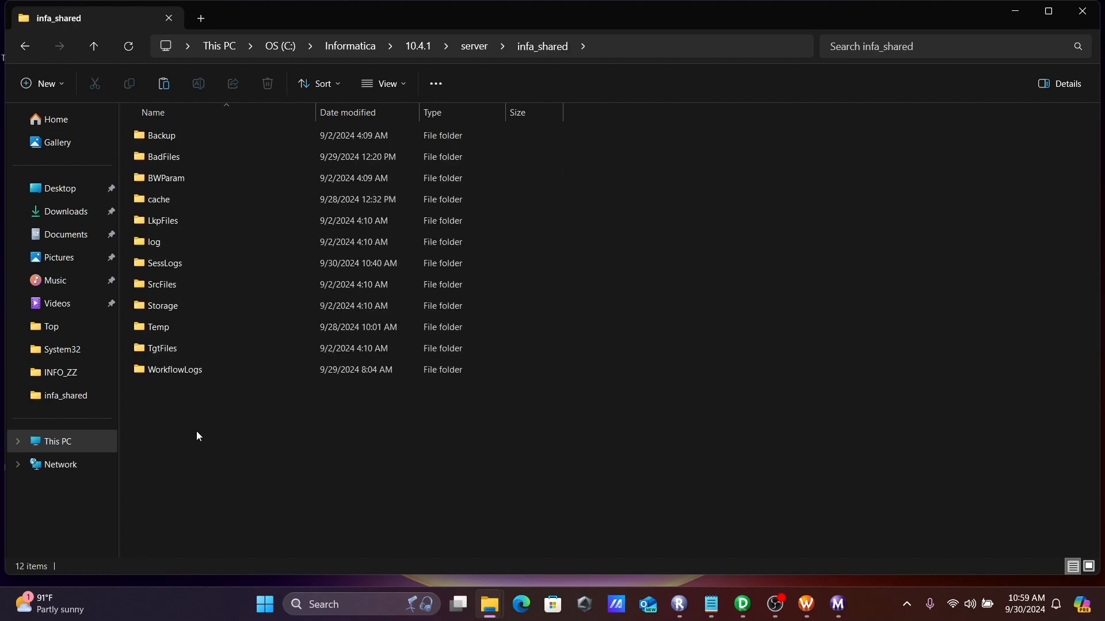
key(ctrl+v)
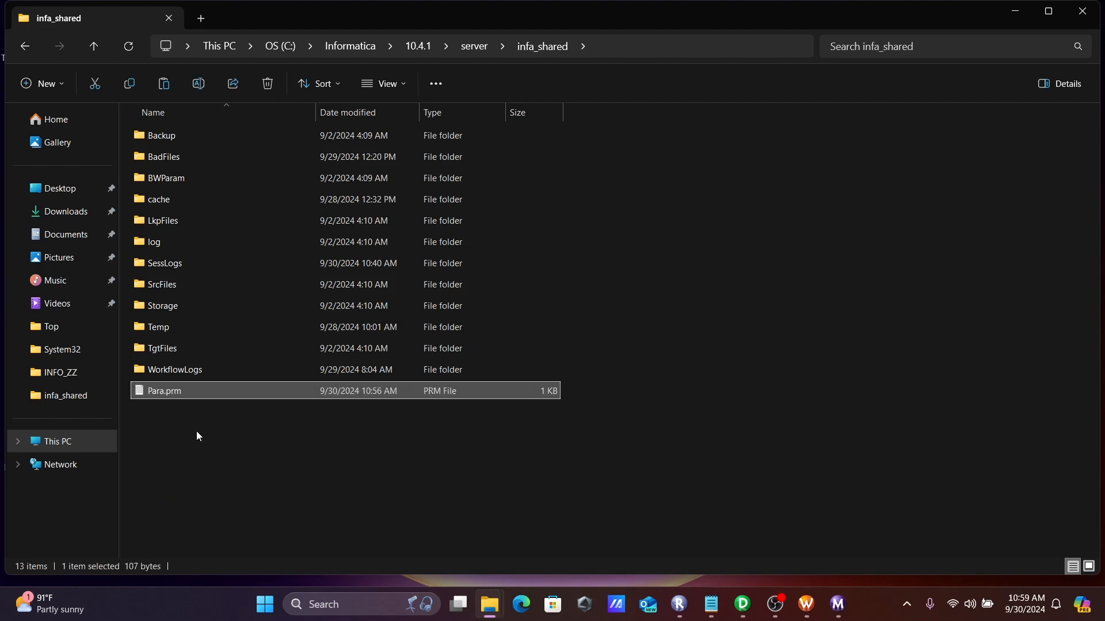
click(1081, 15)
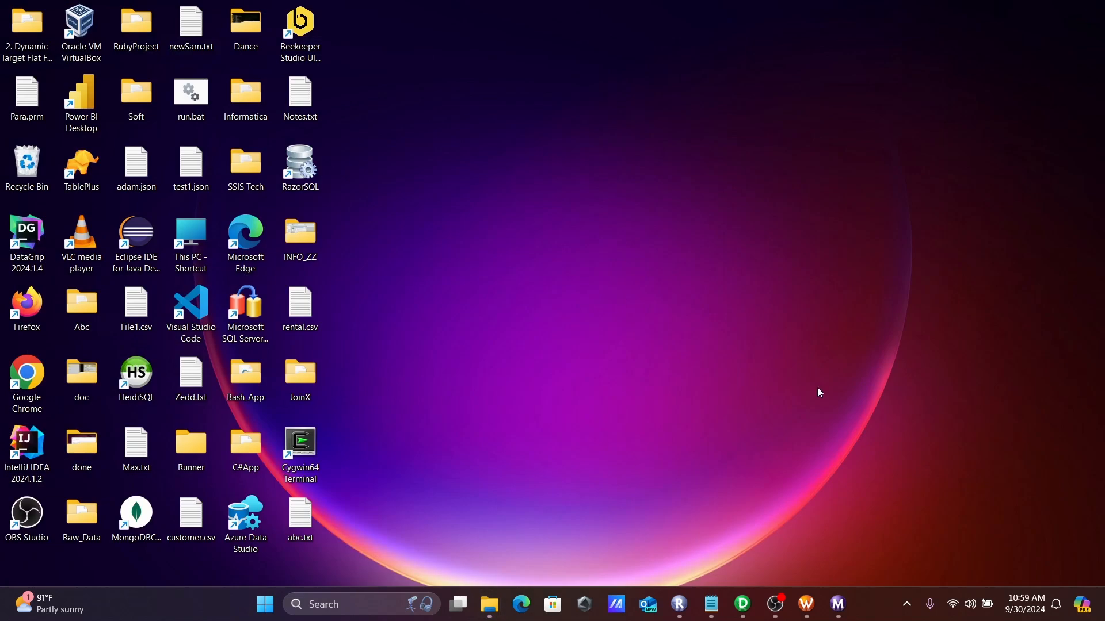
Switch to Workflow Manager and start the s_m_mapping_para task with the copied parameter file in place
click(807, 604)
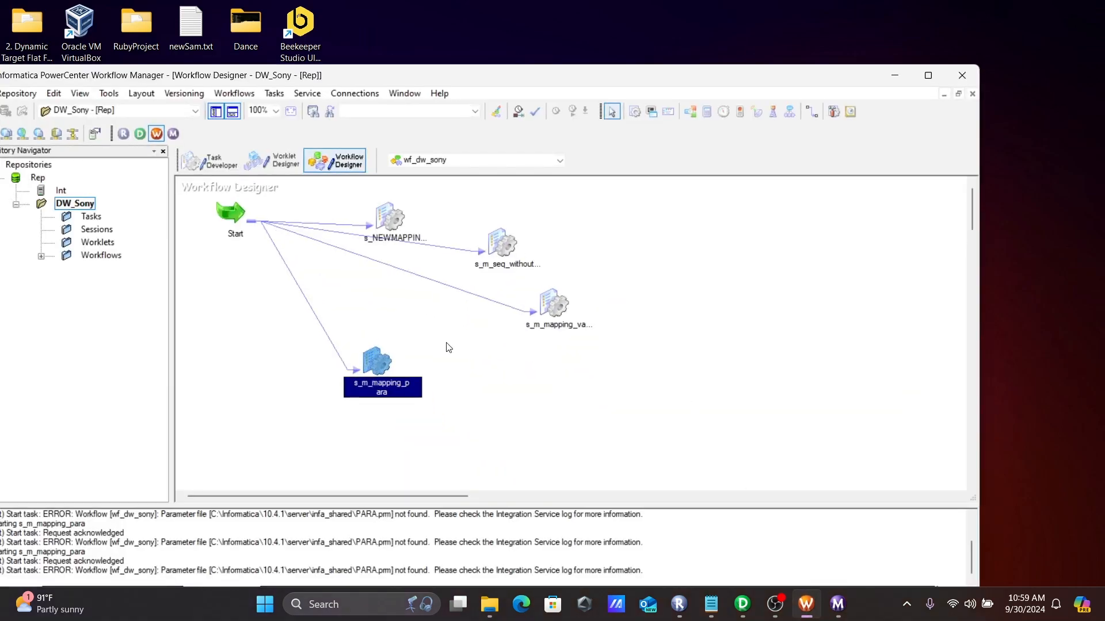
right_click(373, 360)
click(417, 247)
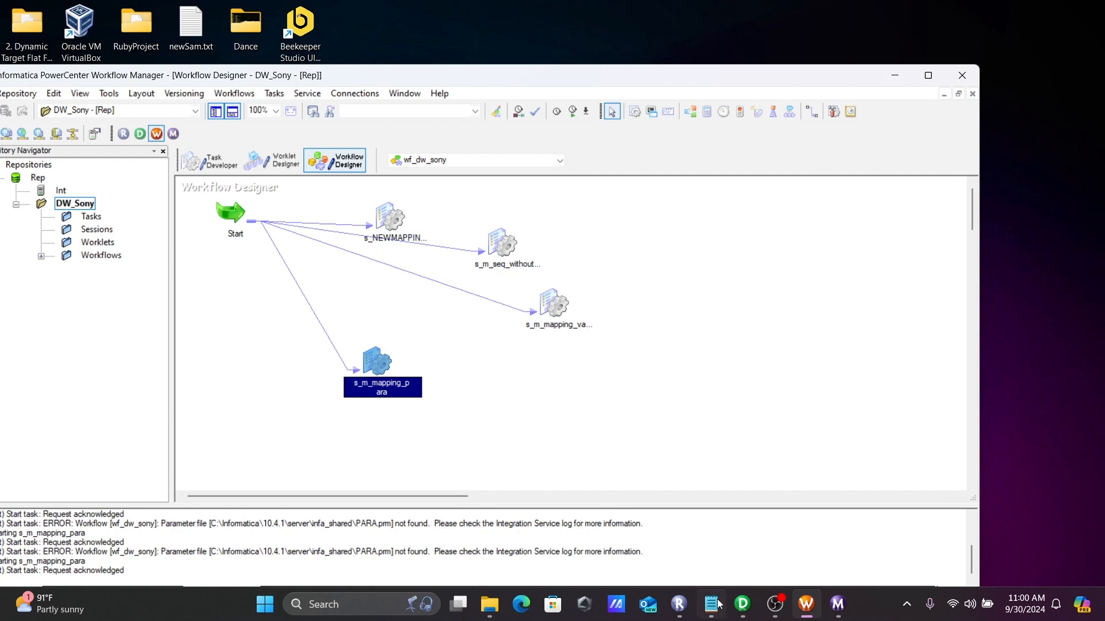
Examine the status and the source/target statistics of the s_m_mapping_para run in Workflow Monitor
click(837, 604)
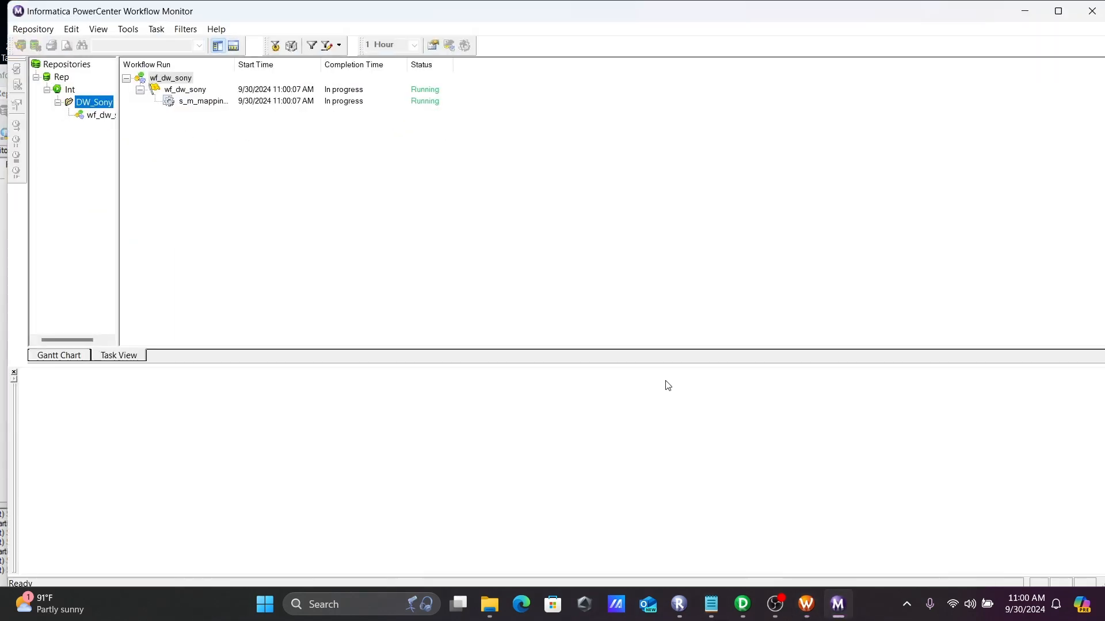
click(198, 102)
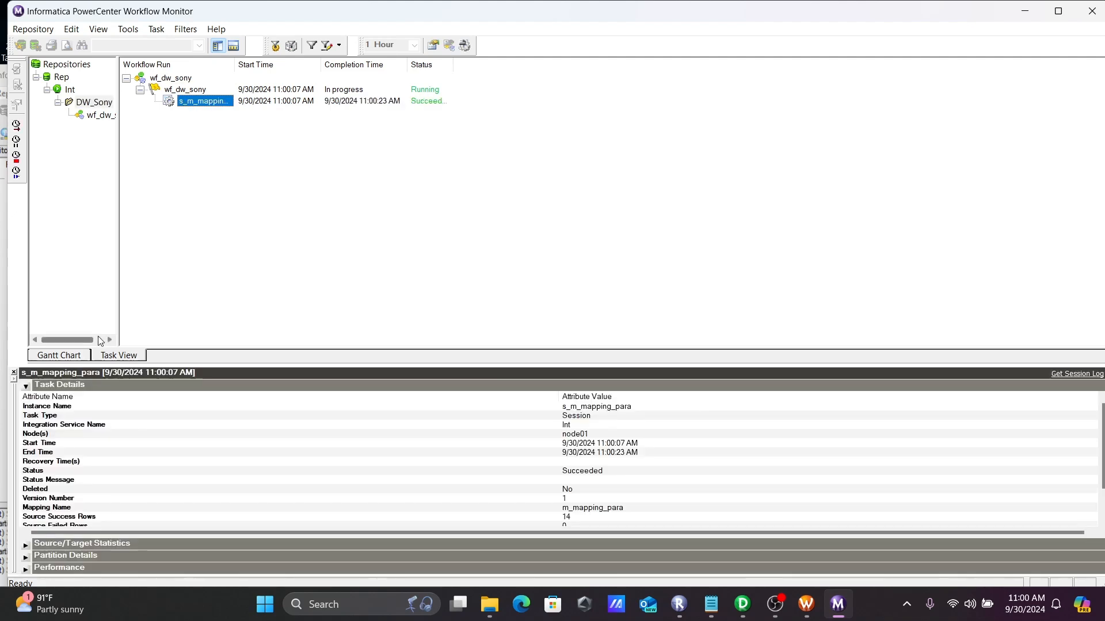
click(26, 386)
click(26, 399)
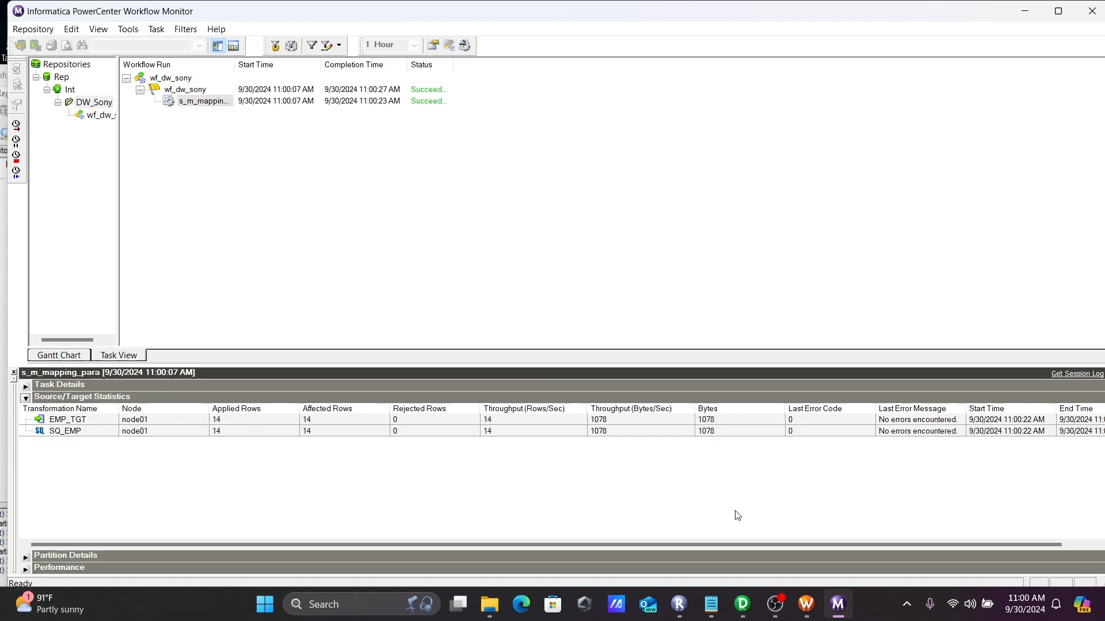
Switch to Designer, move EMP_TGT farther from the source qualifier and delete the links between SQ_EMP and EMP_TGT
click(743, 604)
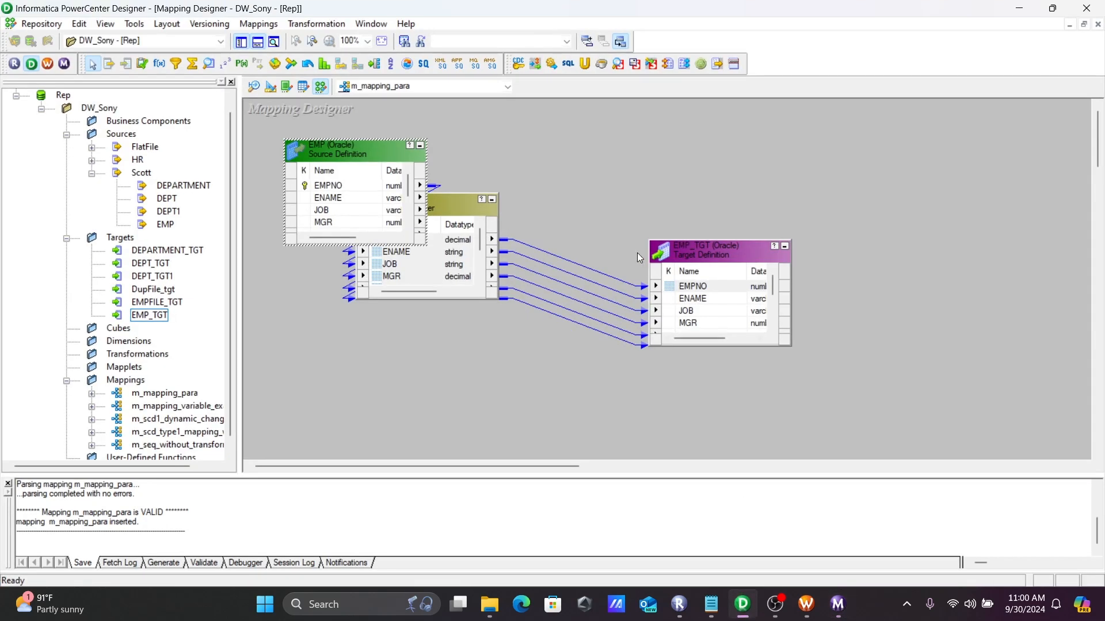
drag(703, 246, 821, 218)
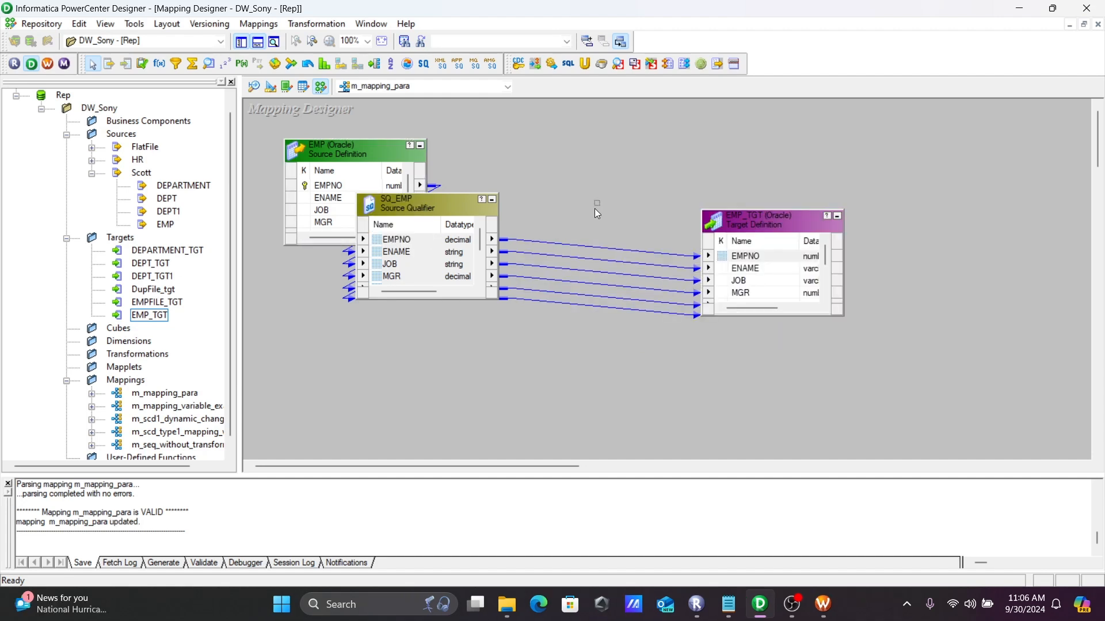
drag(595, 209, 581, 355)
key(Delete)
Add a Filter transformation between SQ_EMP and EMP_TGT and link all SQ_EMP ports into it
click(176, 63)
click(550, 217)
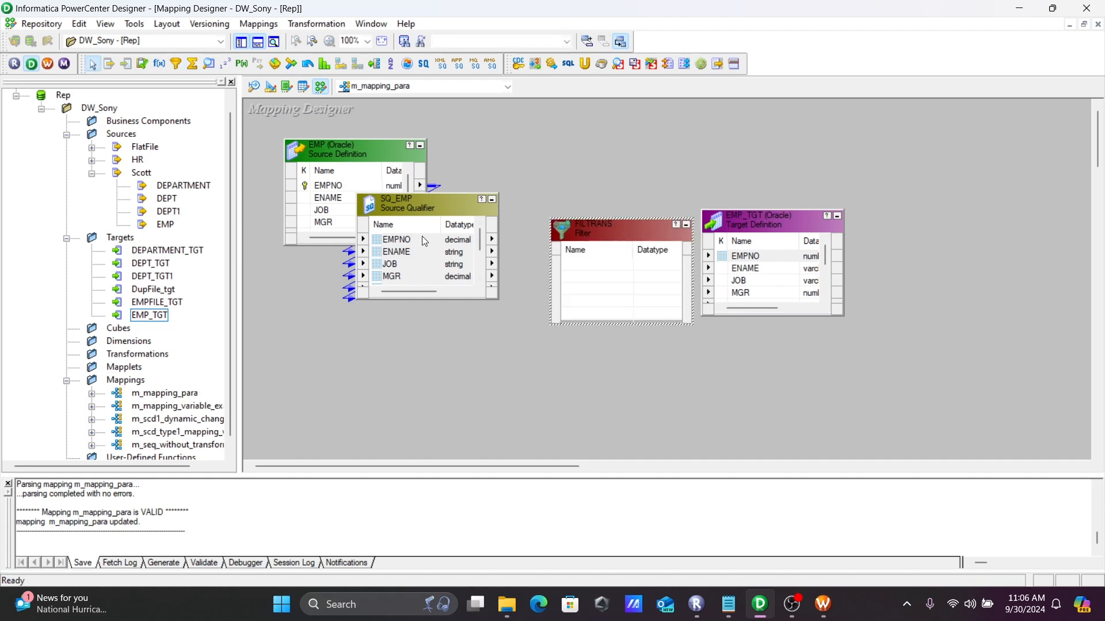
right_click(405, 237)
click(437, 246)
drag(383, 237, 584, 274)
Edit the Filter transformation and set its filter condition to DEPTNO=$$DEPT_NO using the DEPTNO port and the mapping parameter
double_click(596, 236)
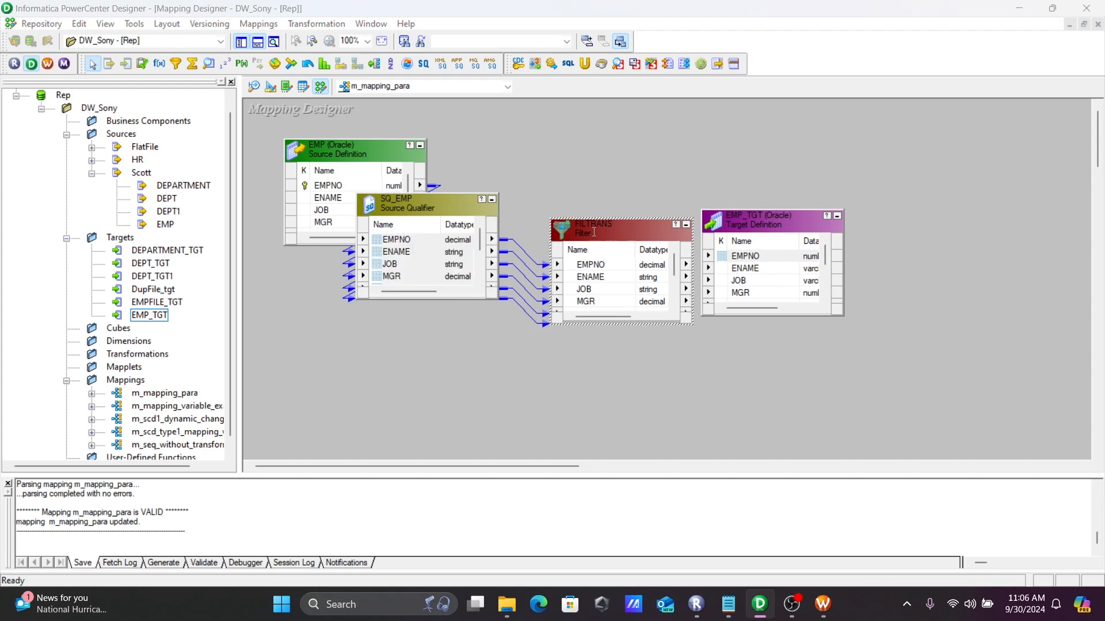
click(479, 159)
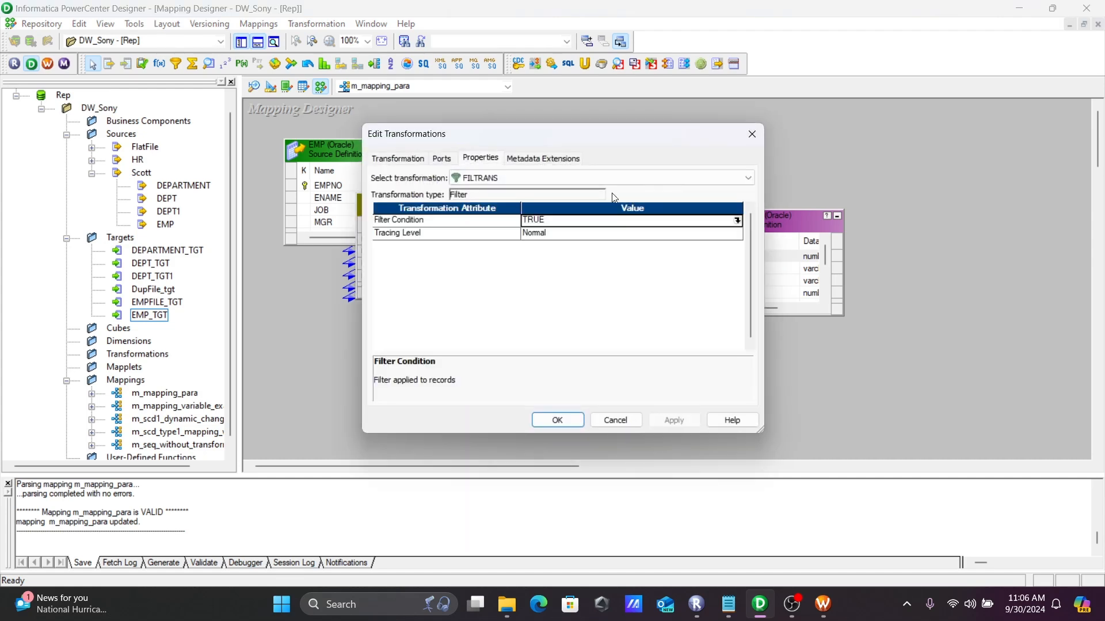
click(737, 217)
drag(465, 183, 209, 161)
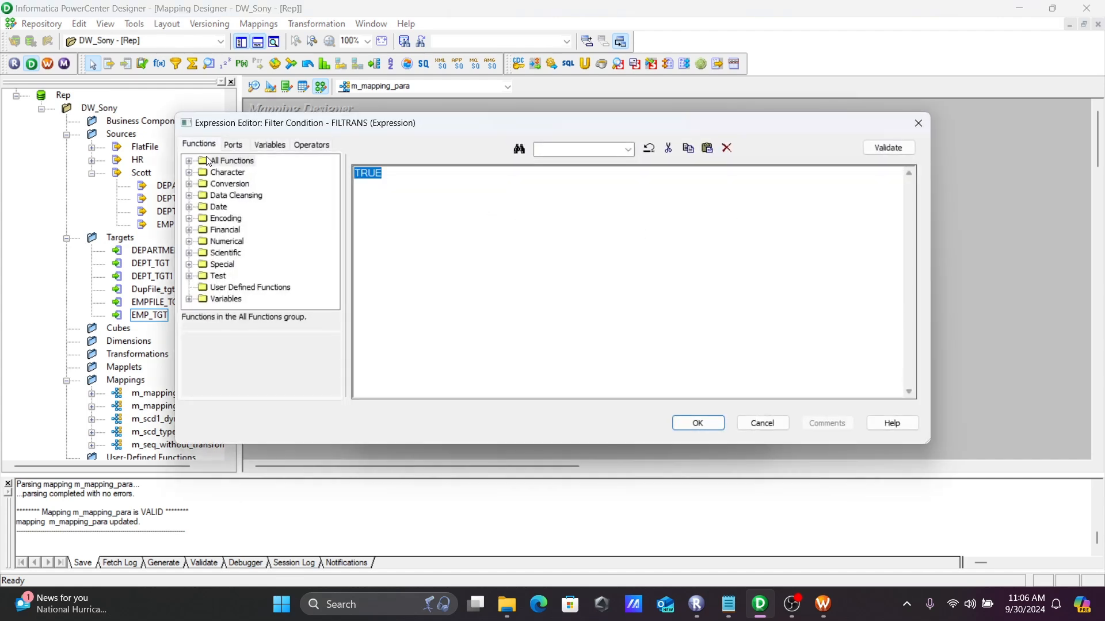
click(233, 144)
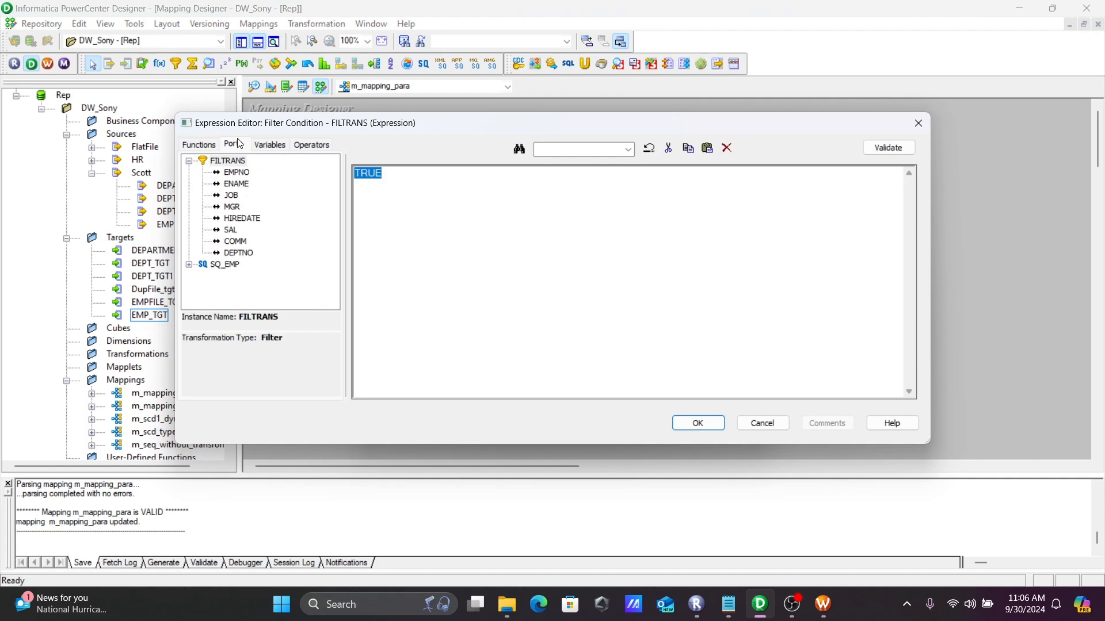
double_click(239, 253)
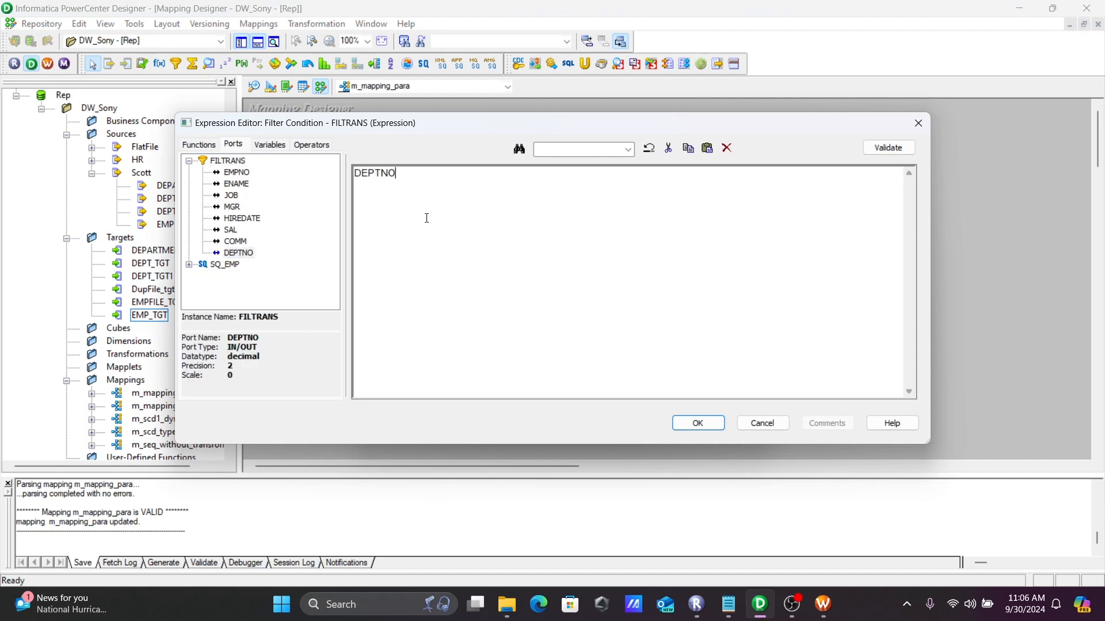
click(282, 147)
click(189, 184)
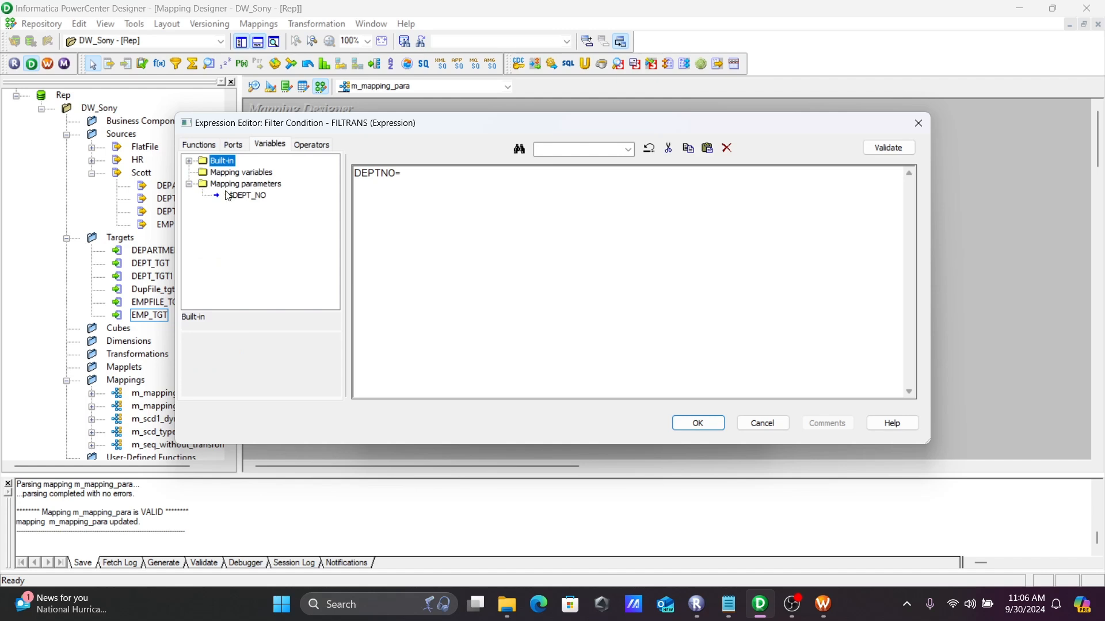
double_click(244, 195)
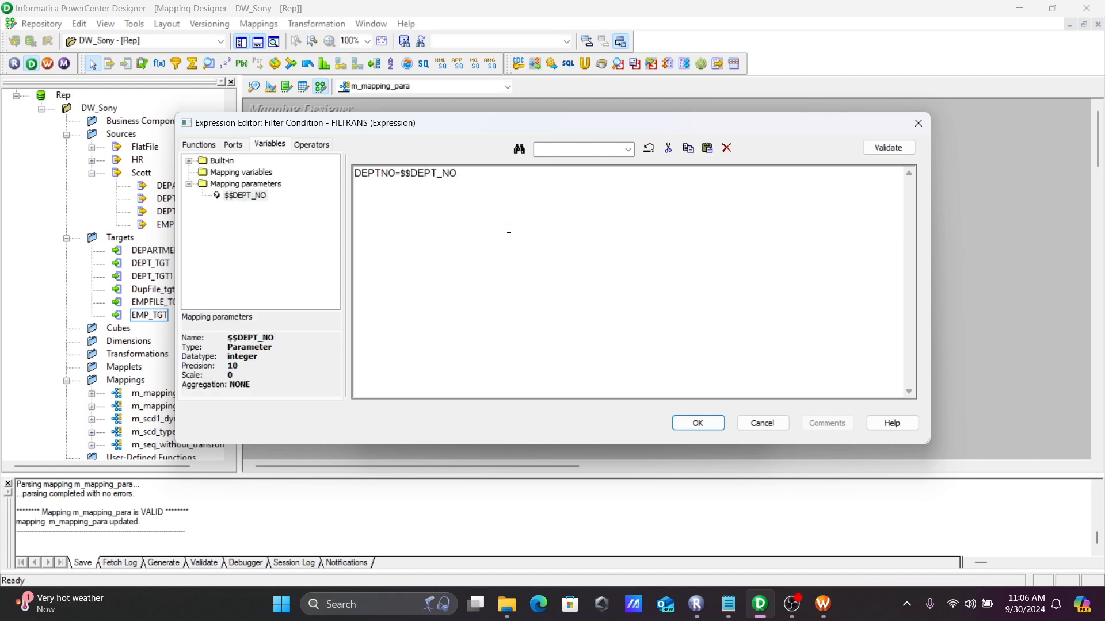
text(deptno)
key(BackSpace)
key(BackSpace)
key(BackSpace)
key(BackSpace)
key(BackSpace)
key(BackSpace)
key(BackSpace)
Accept the filter condition and close the Filter transformation's editor
click(699, 423)
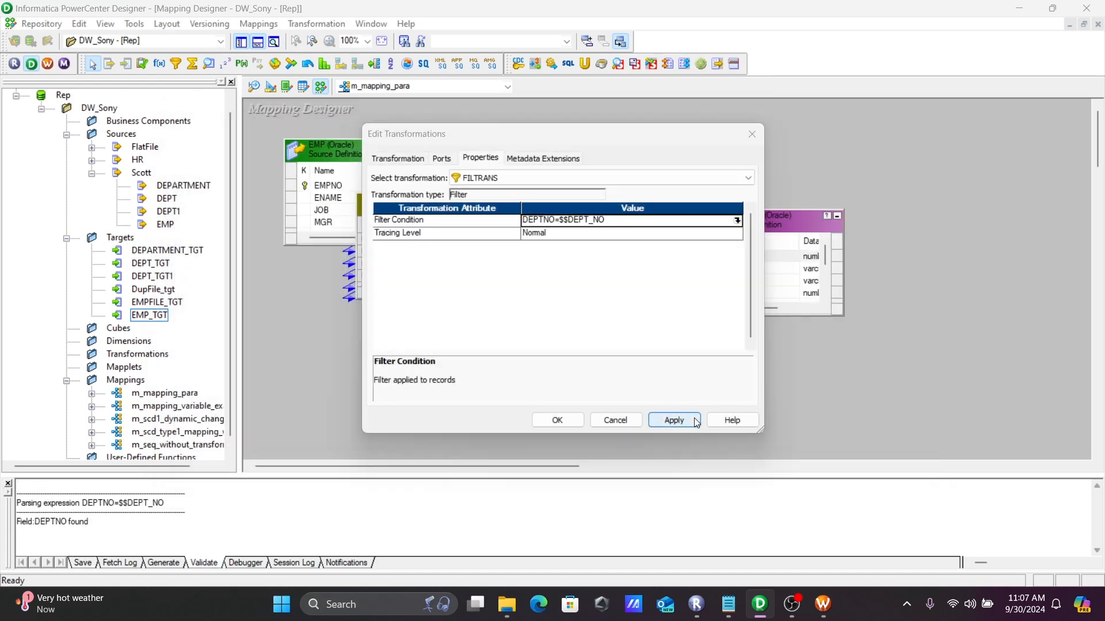
click(560, 417)
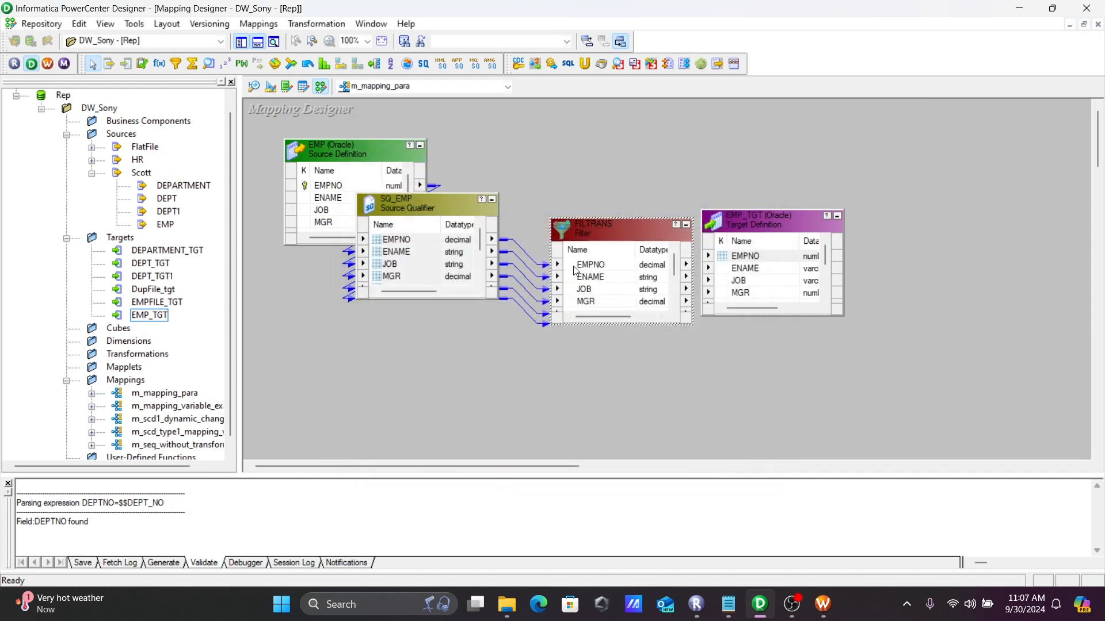
Move EMP_TGT farther from the Filter, link all Filter ports to it and save the mapping
drag(744, 219, 824, 218)
click(607, 266)
right_click(607, 269)
click(628, 277)
drag(580, 266, 834, 255)
key(ctrl+s)
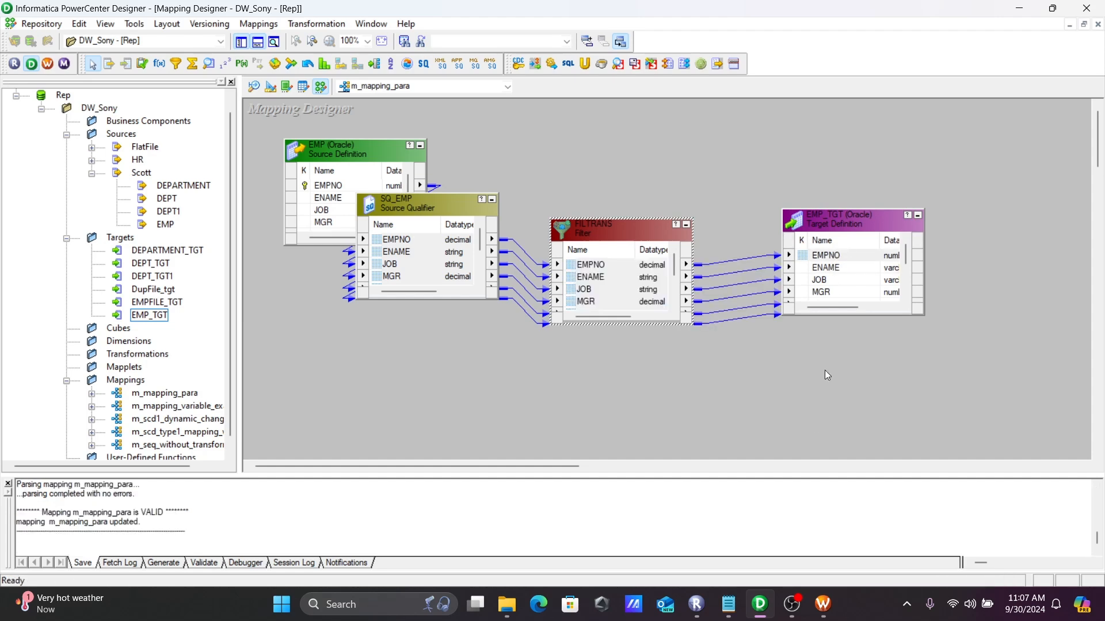
Switch to Workflow Manager, refresh the mapping of the s_m_mapping_para session and save the workflow
click(823, 604)
right_click(380, 362)
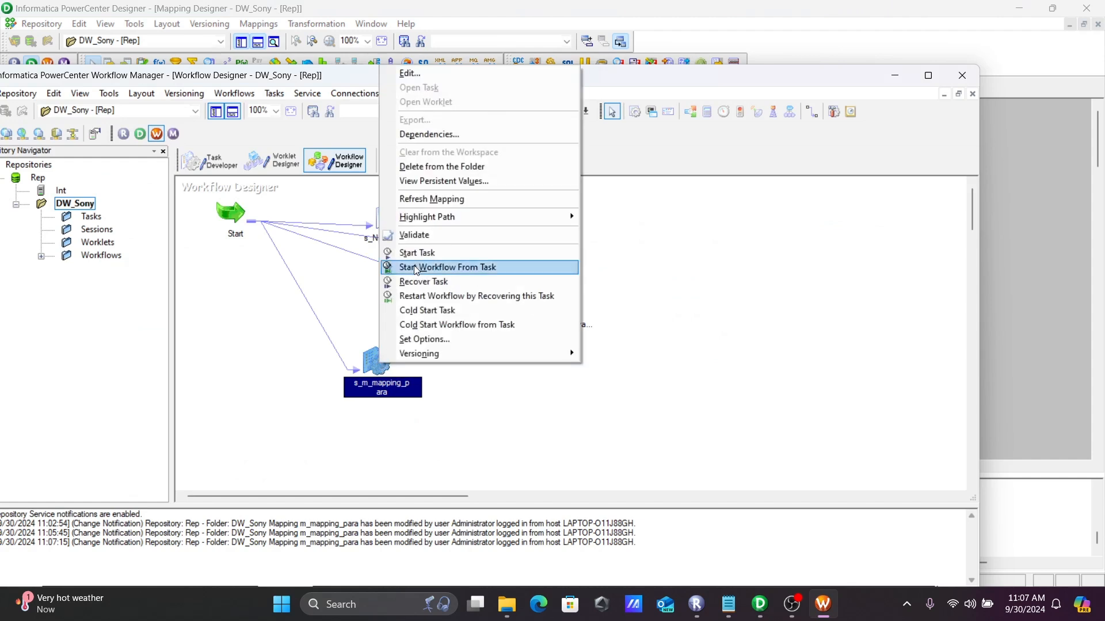
click(407, 199)
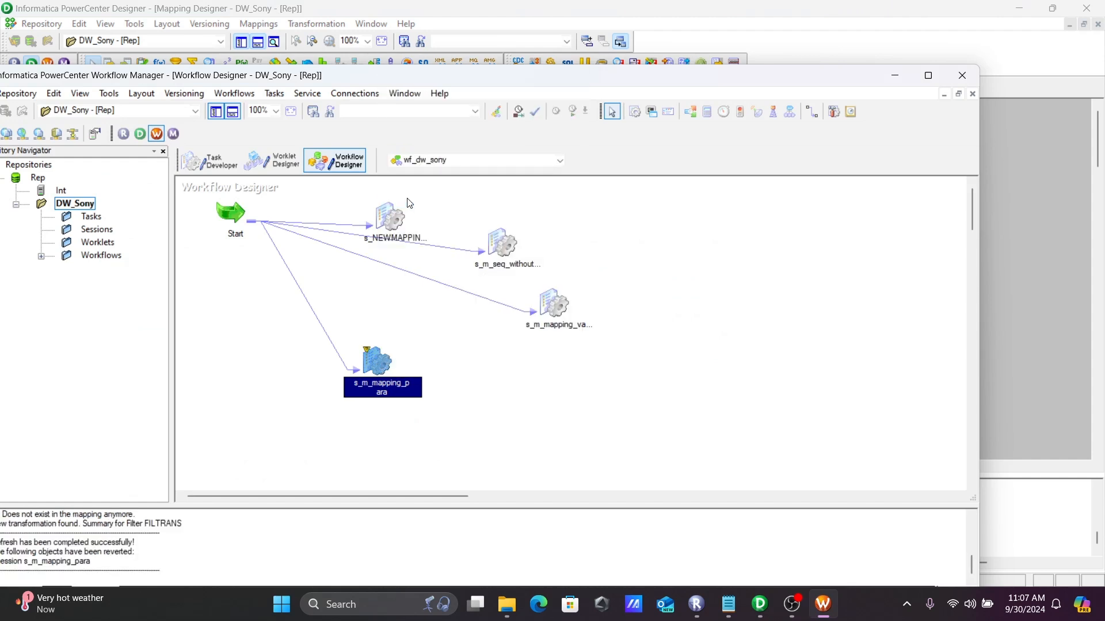
key(ctrl+s)
Start the s_m_mapping_para task and examine the run's source/target statistics in Workflow Monitor
right_click(372, 360)
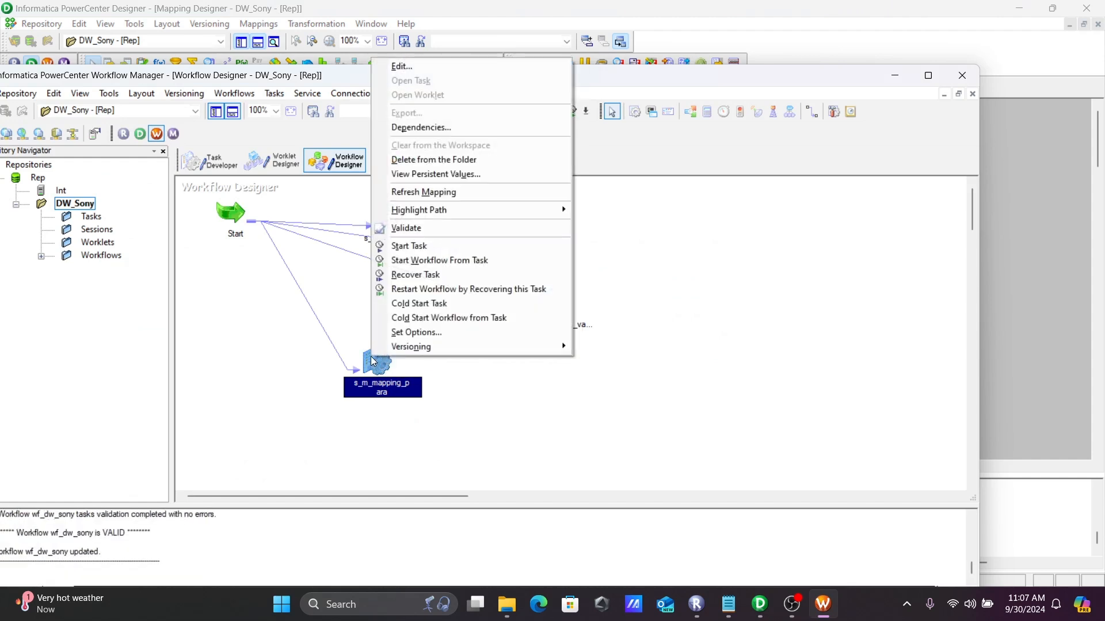
click(422, 254)
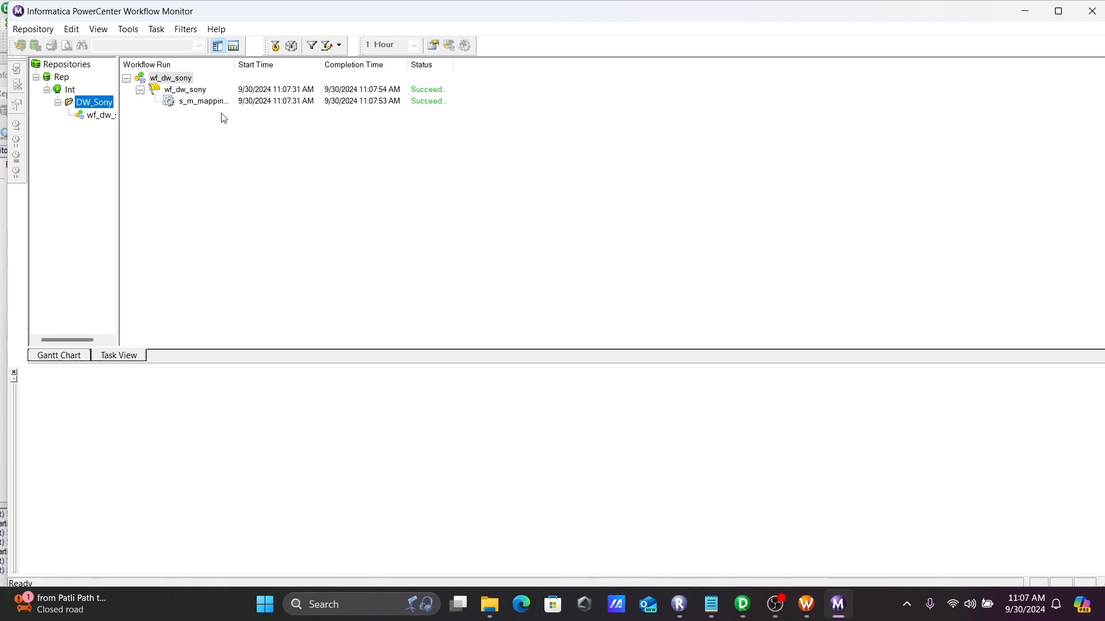
click(207, 104)
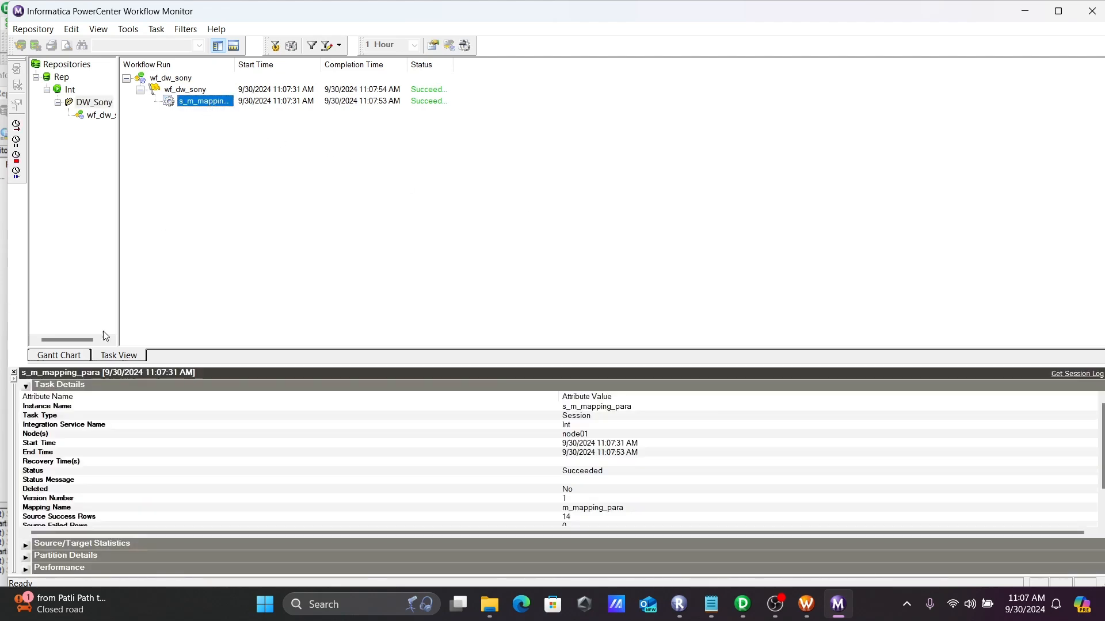
click(25, 386)
click(25, 397)
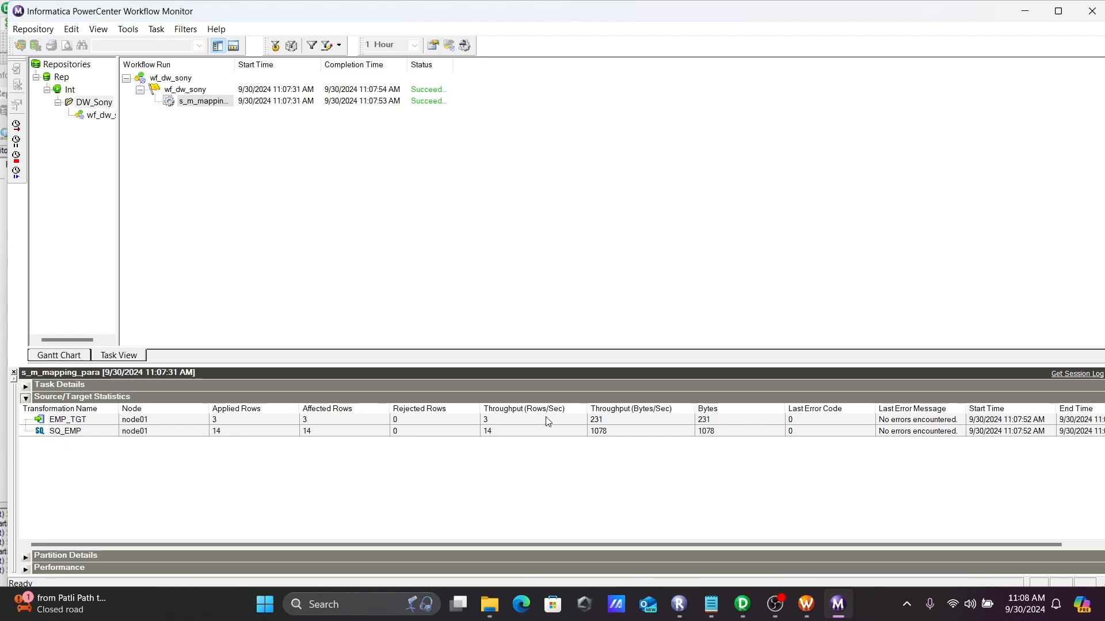
Open Para.prm from the infa_shared folder in Notepad, set $$DEPT_NO to 20, then save and close the file
click(1024, 11)
click(1025, 12)
click(895, 78)
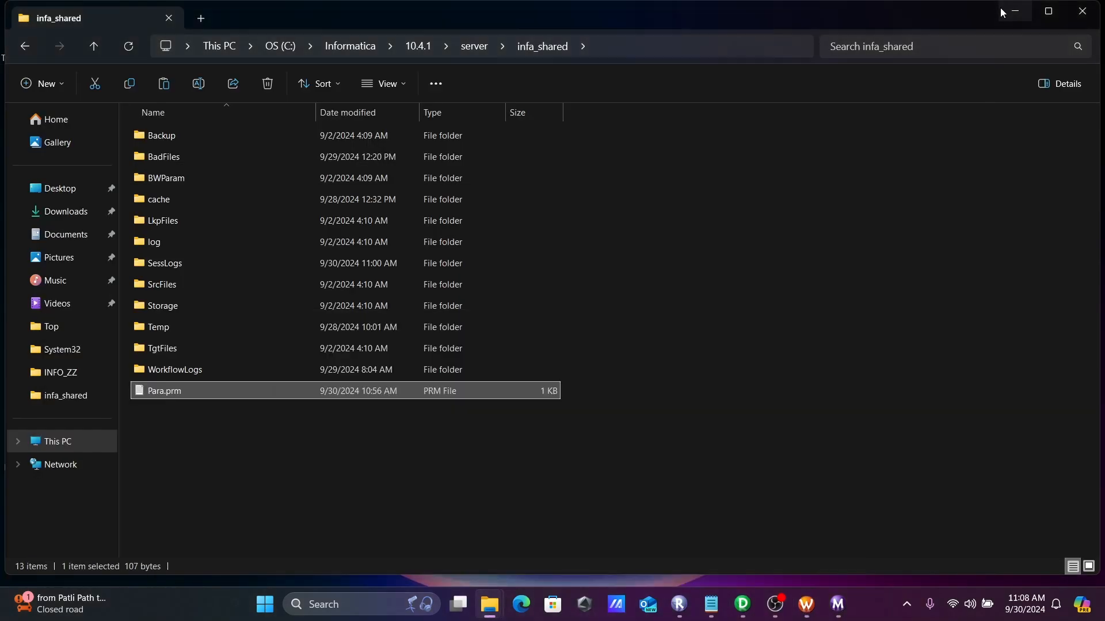
click(1014, 11)
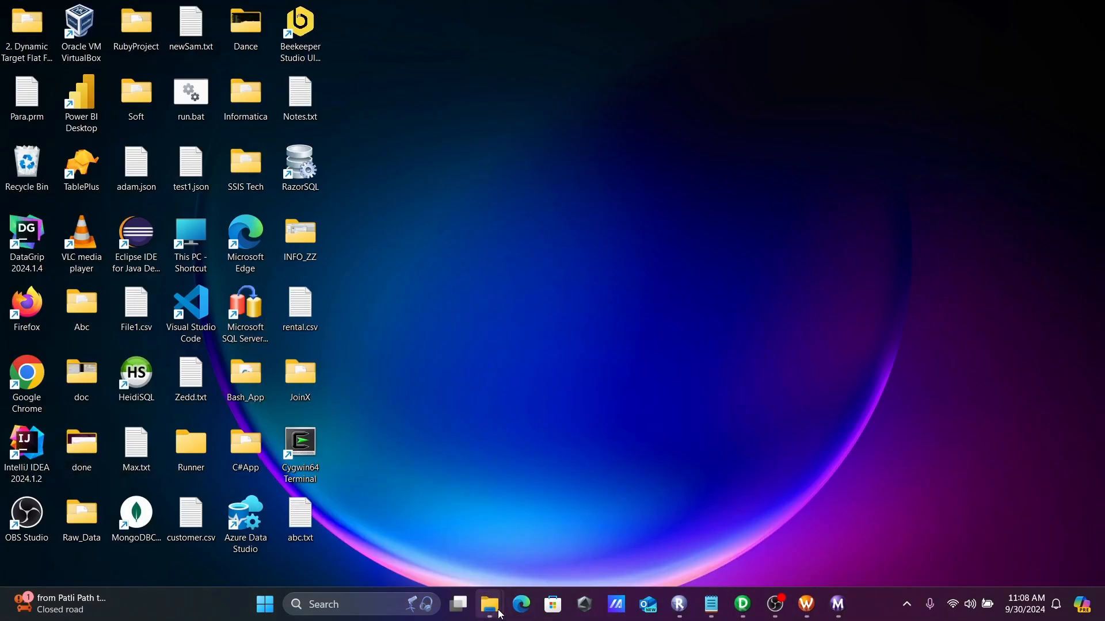
mouse_move(490, 604)
click(534, 540)
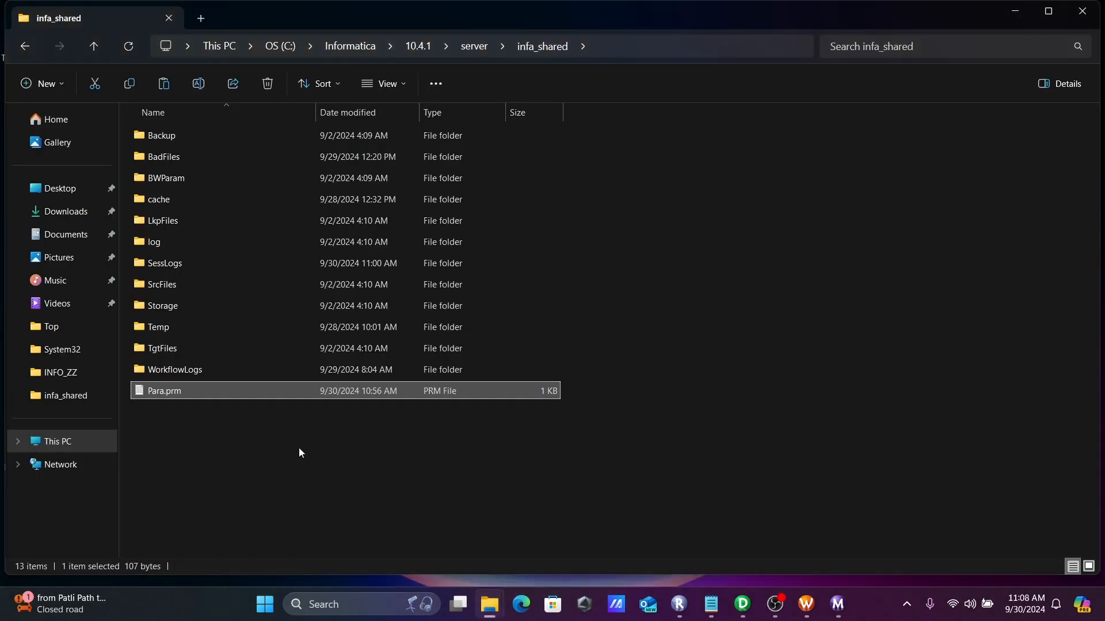
double_click(171, 392)
click(551, 398)
key(BackSpace)
text(20)
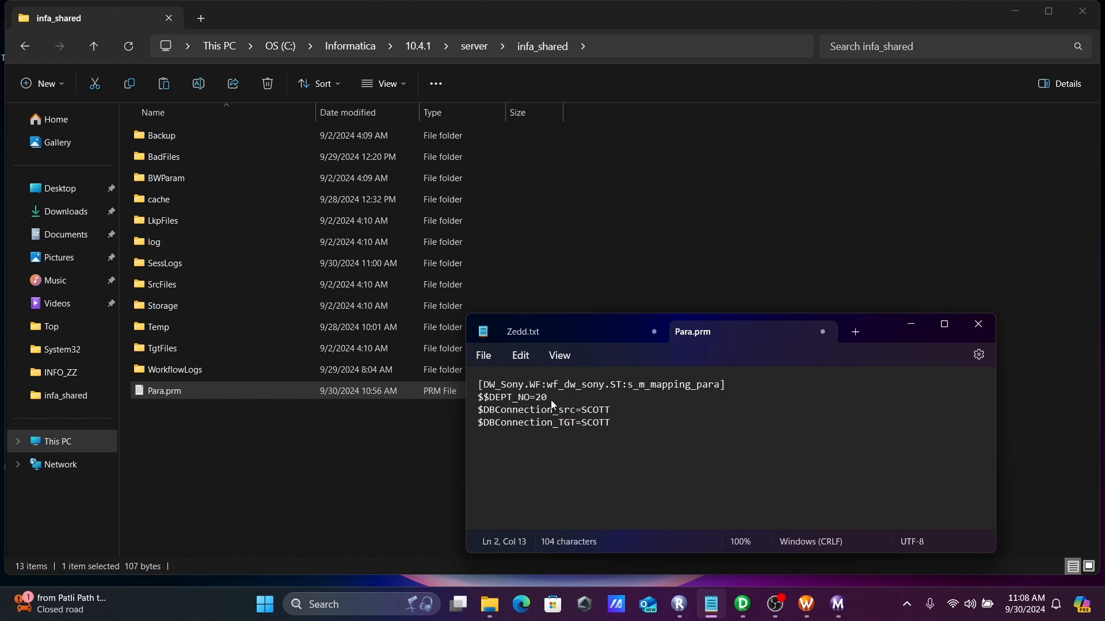
key(ctrl+s)
click(823, 332)
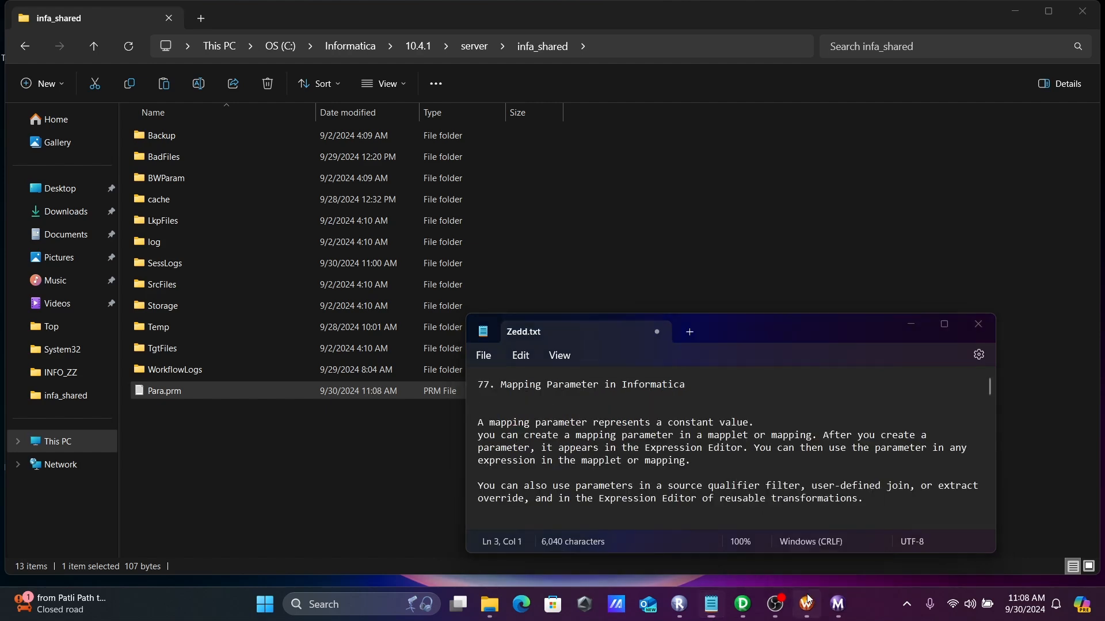
Switch to Workflow Manager, start the s_m_mapping_para task again and check the new run's source/target statistics in Workflow Monitor
click(806, 604)
right_click(380, 365)
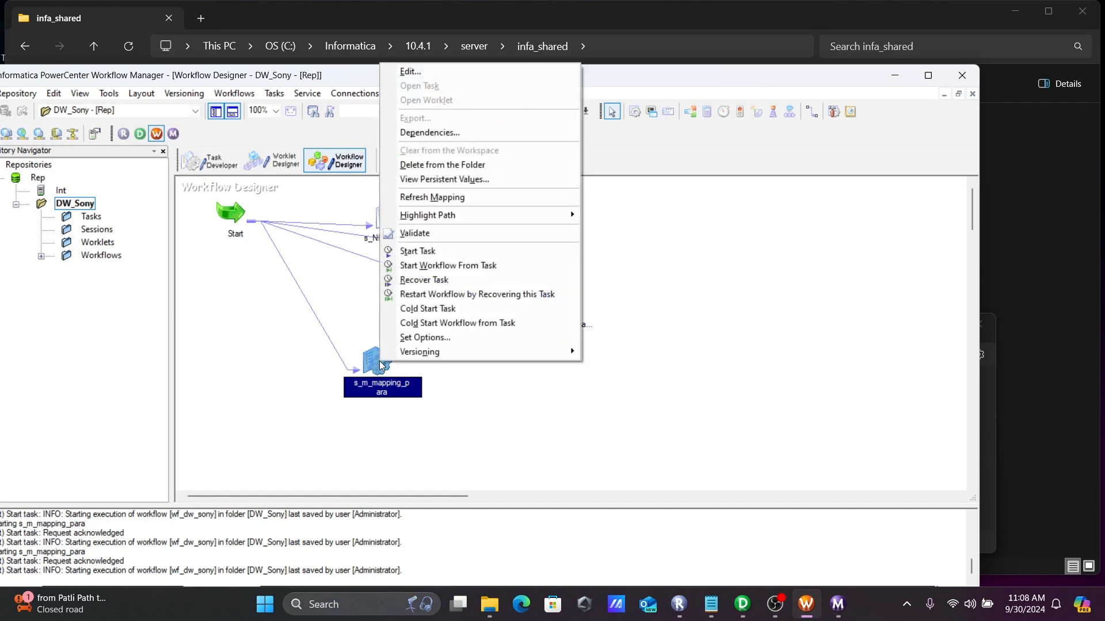
click(426, 251)
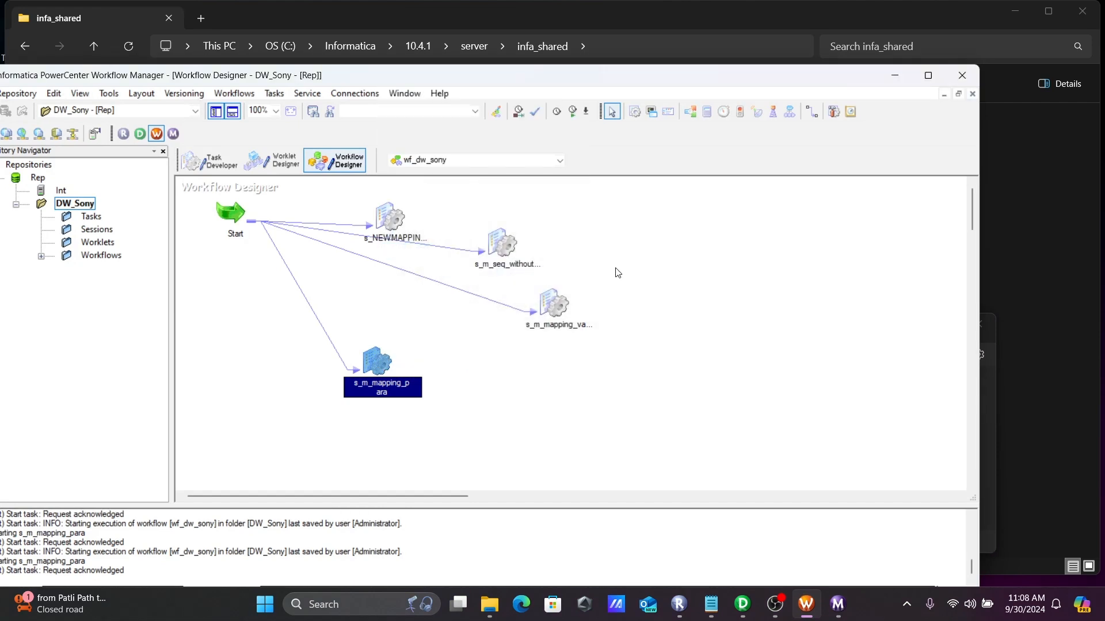
click(838, 604)
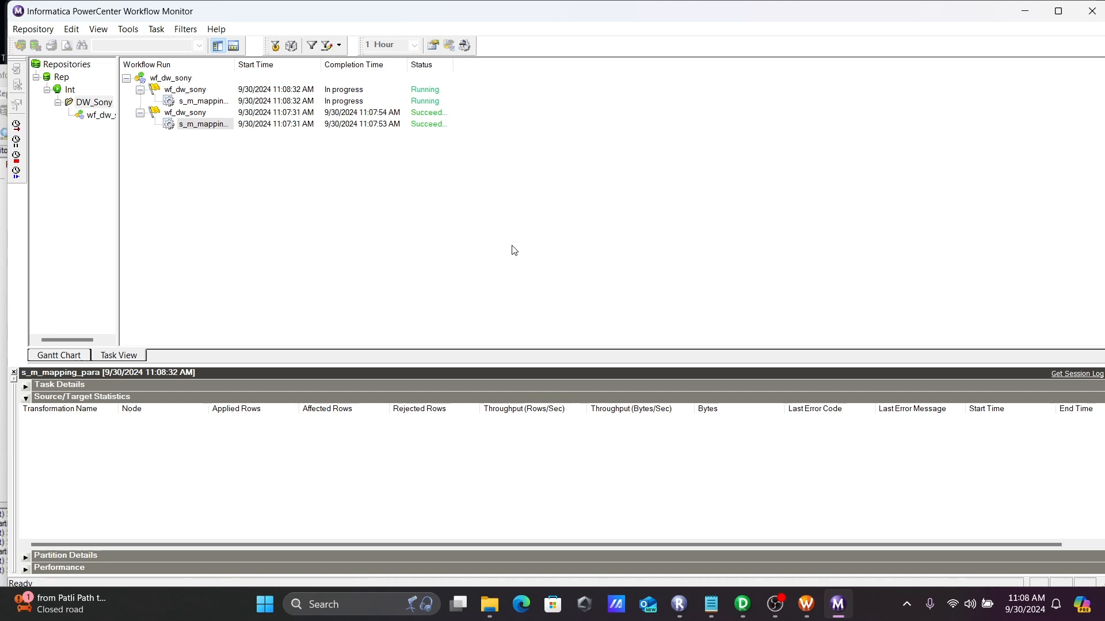
click(225, 101)
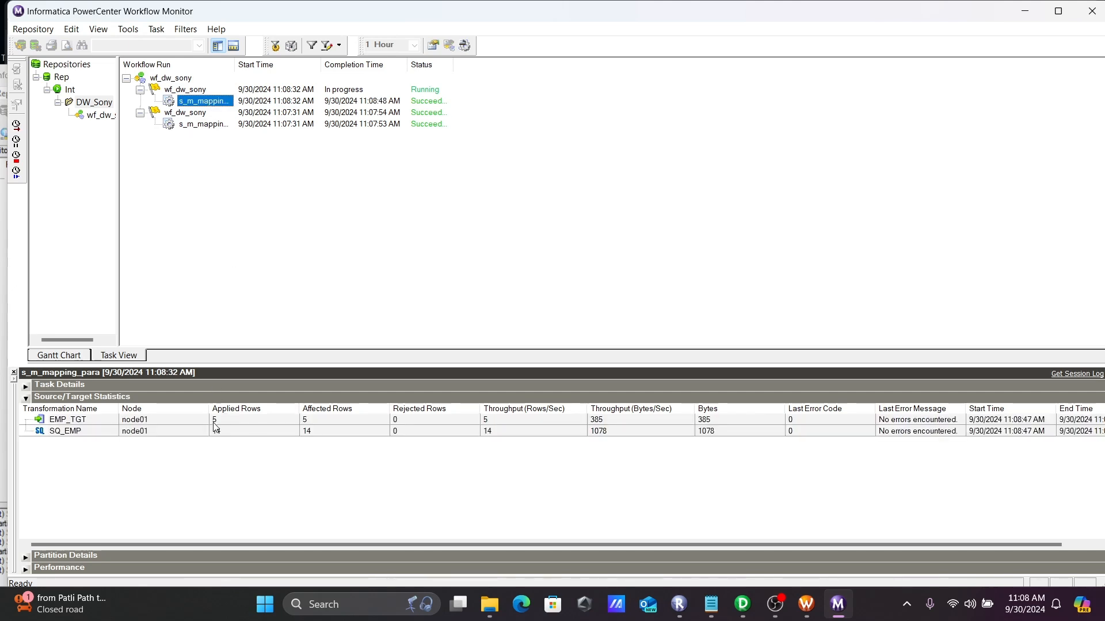
Switch to Designer and preview the EMP_TGT data, entering the database password and widening the preview to check all columns
click(742, 604)
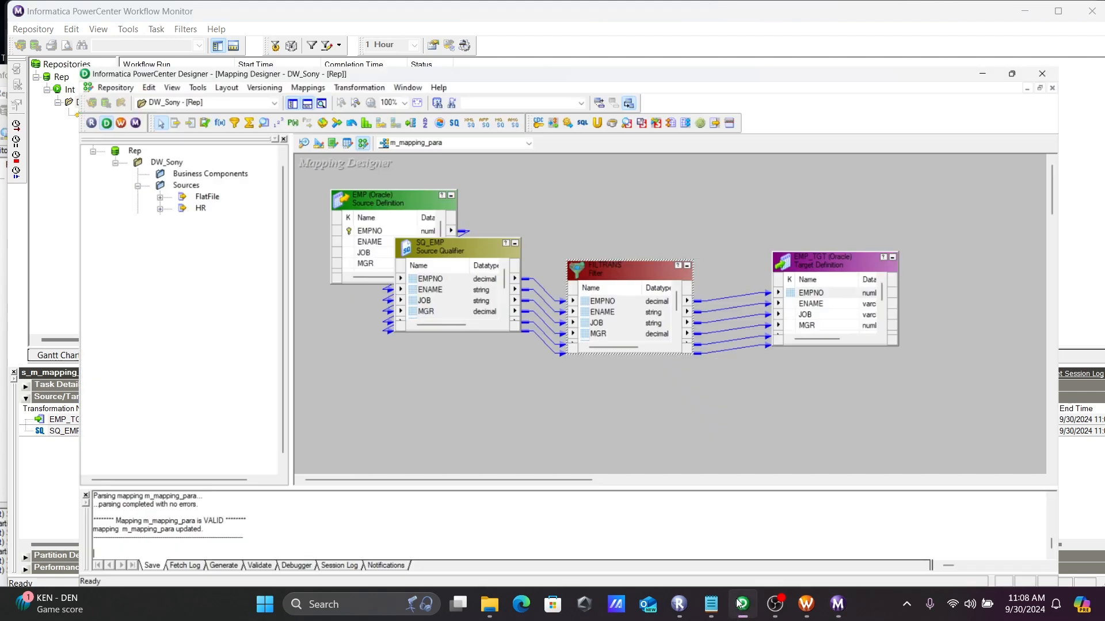
right_click(831, 219)
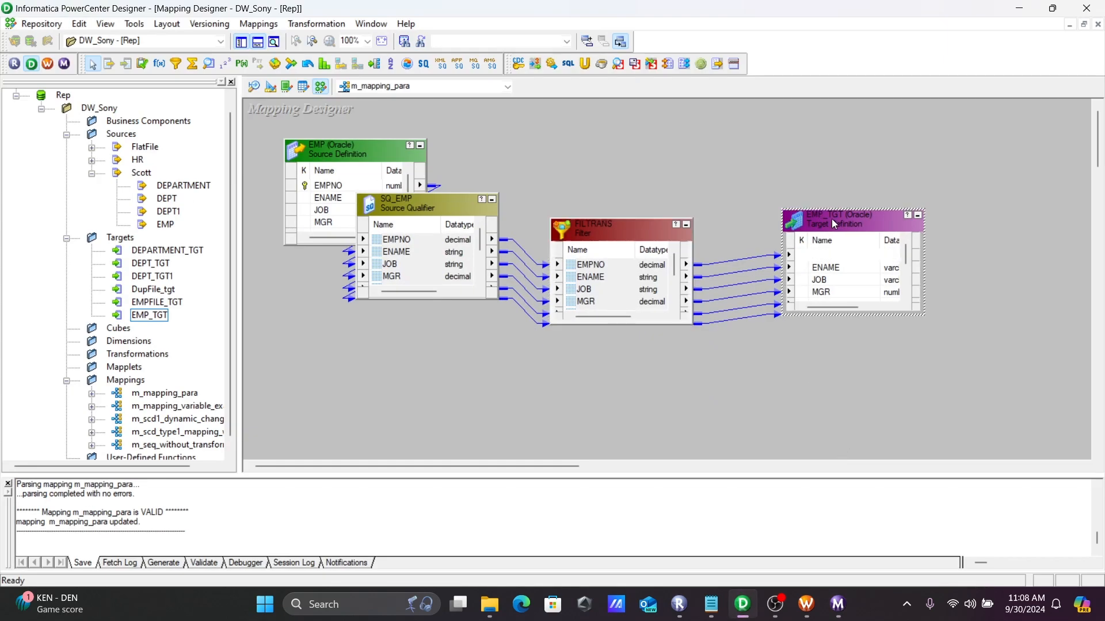
click(876, 257)
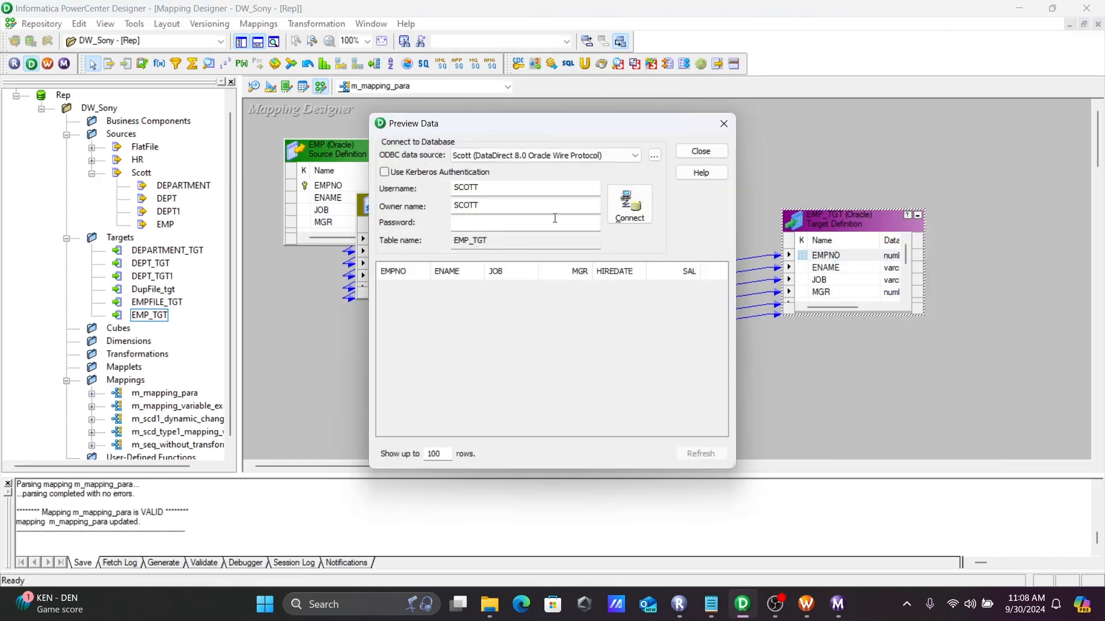
click(487, 222)
text(tiger)
key(Return)
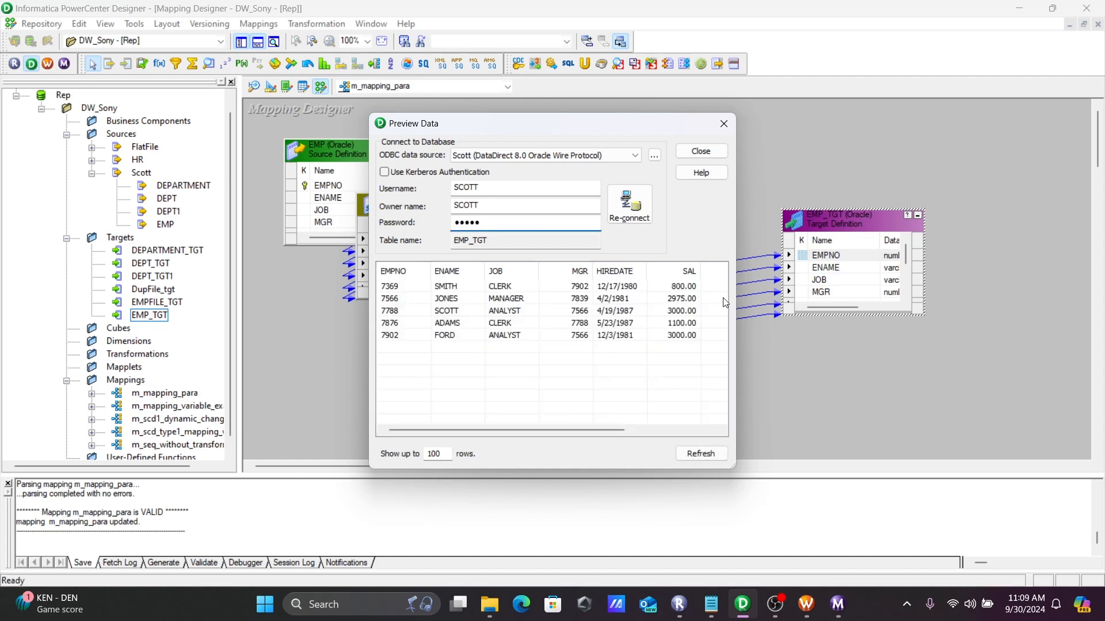
drag(736, 264, 968, 246)
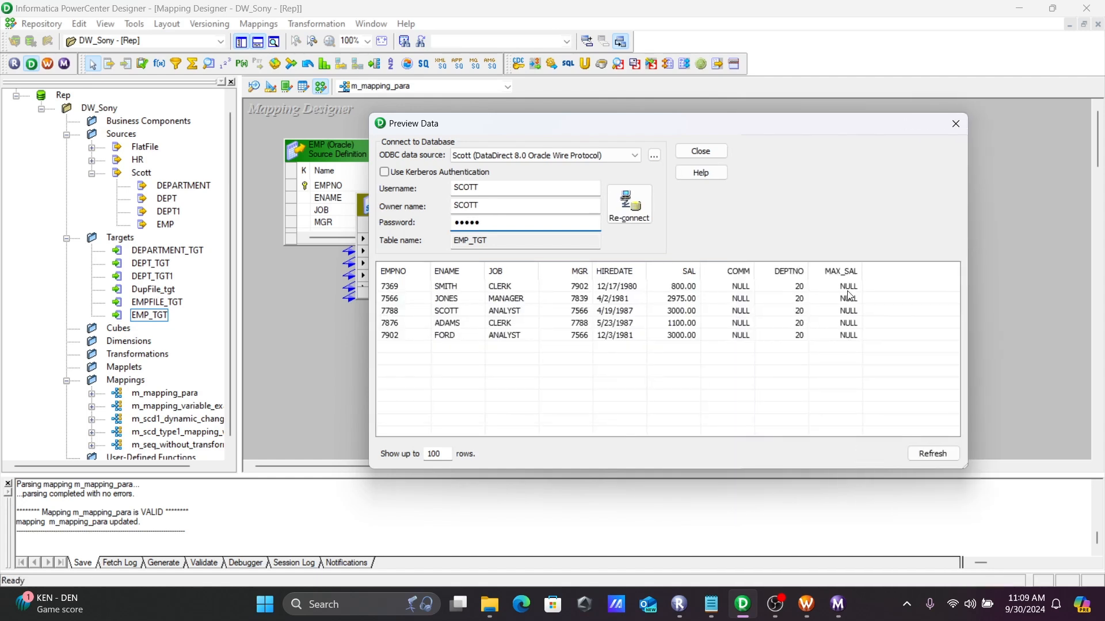
click(699, 150)
Switch to the Zedd.txt notes in Notepad
click(711, 604)
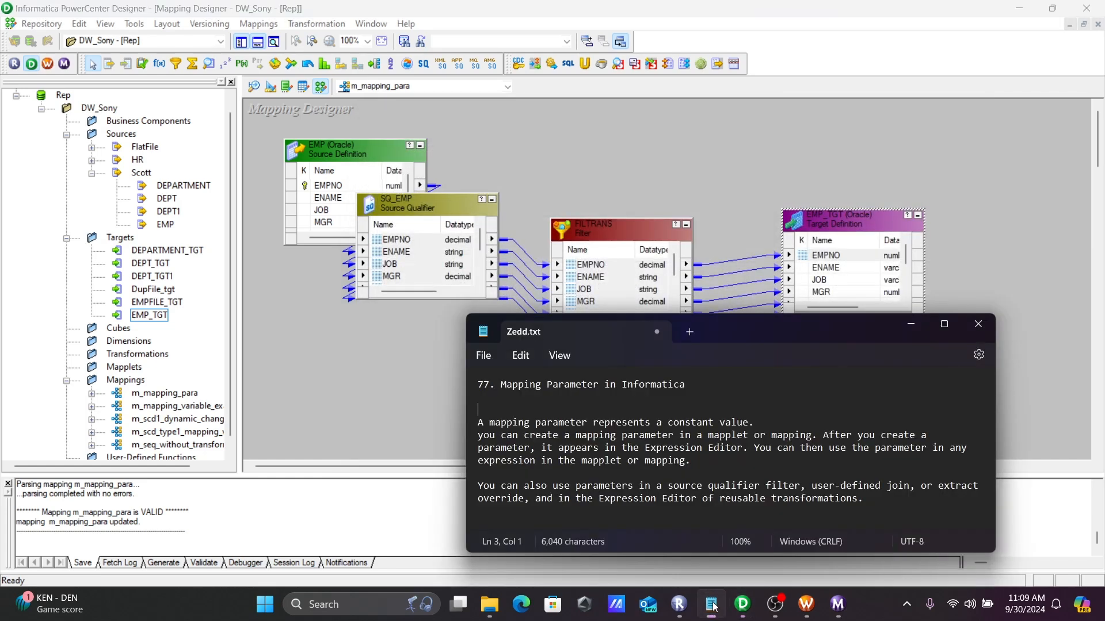